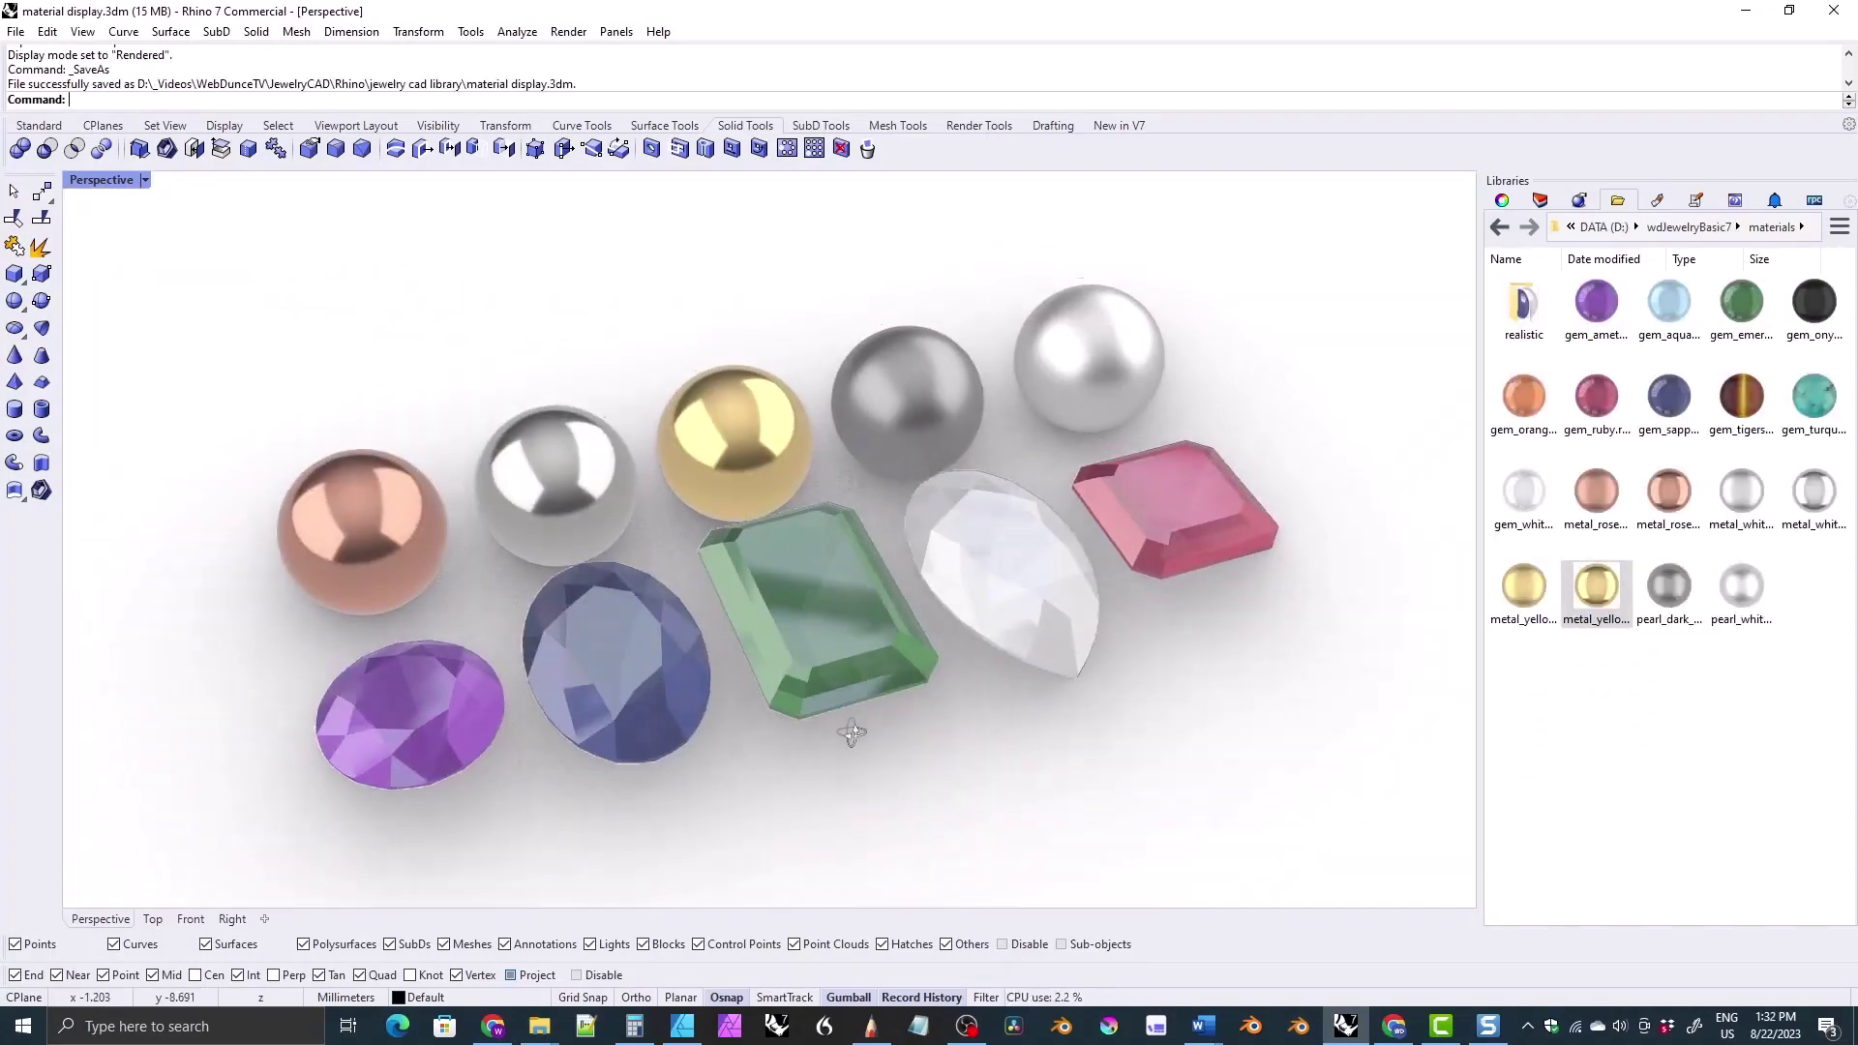
- Orbit the Perspective view to a low front angle to inspect the rendered gems and metals
right_click_drag(852, 733, 668, 629)
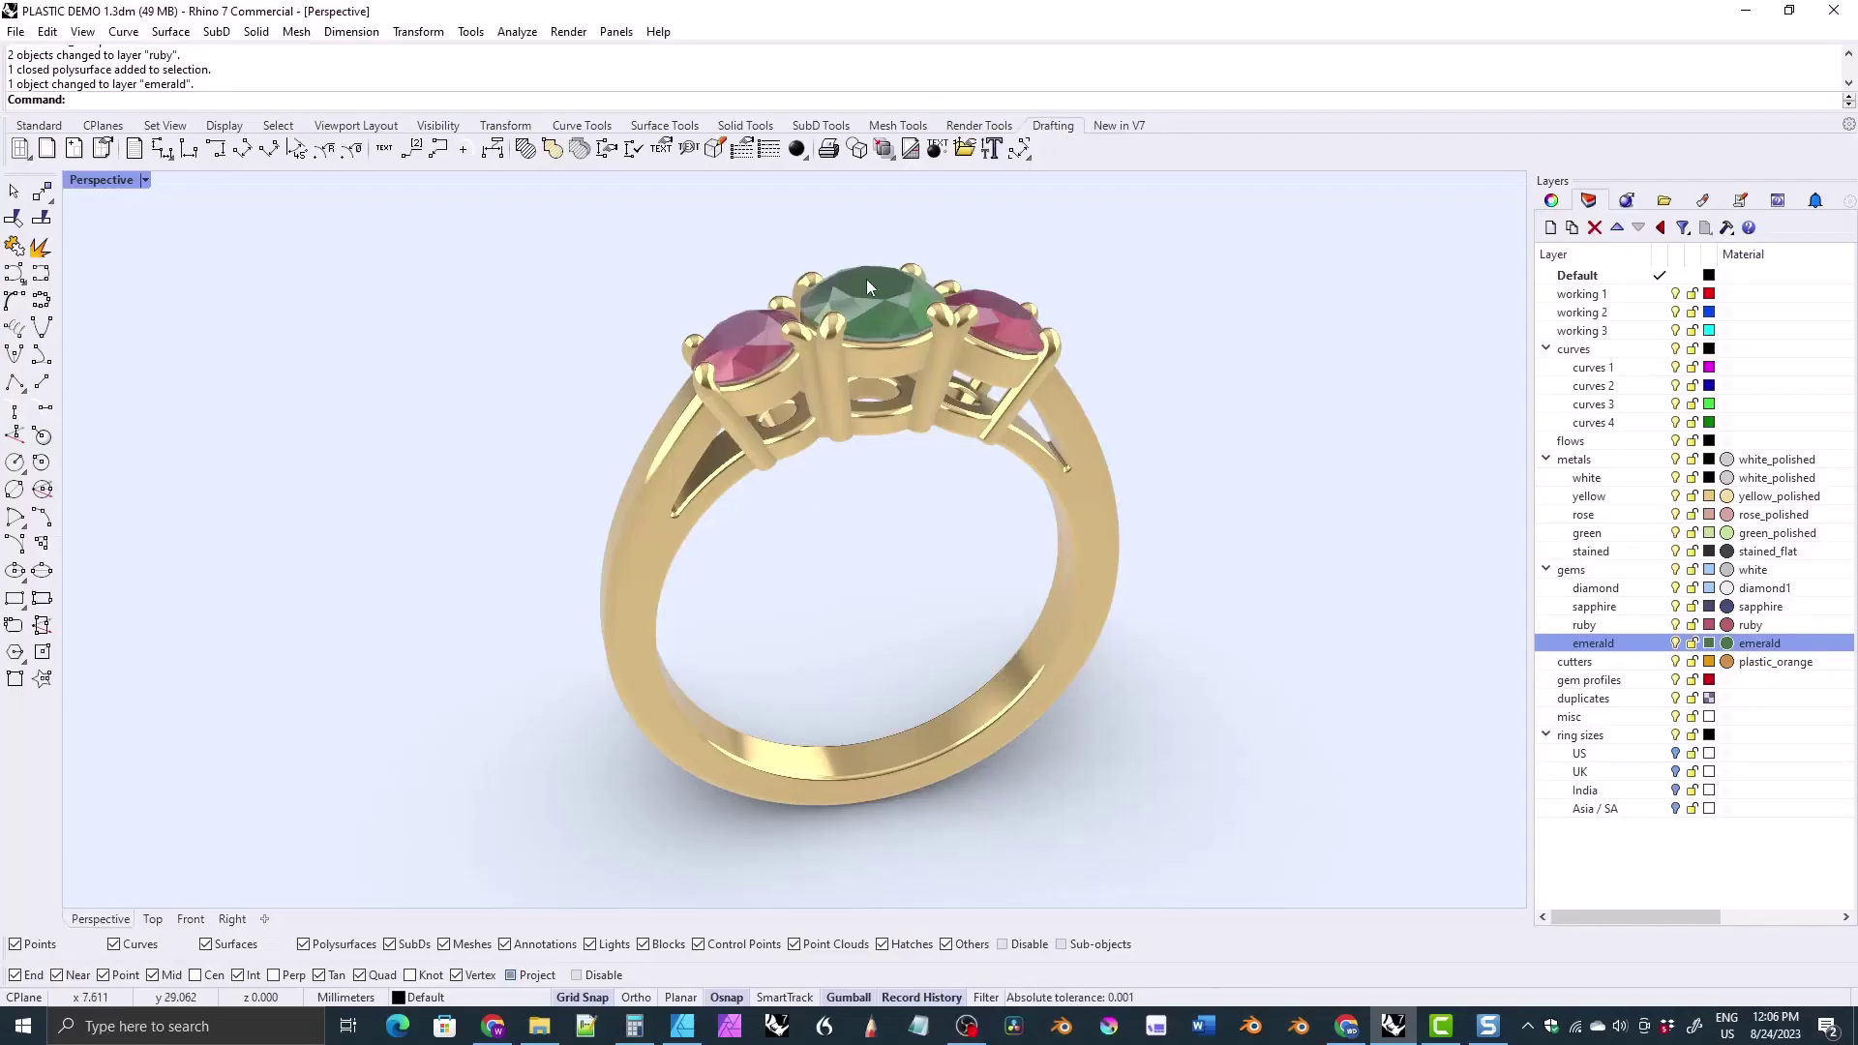
- Move the ring's center gem to the sapphire layer and the side gems to the diamond layer
left_click(866, 290)
right_click(1591, 606)
left_click(1645, 561)
right_click(1594, 587)
left_click(1644, 523)
- Move all the ring's metal parts onto their metal layer
left_click(634, 620)
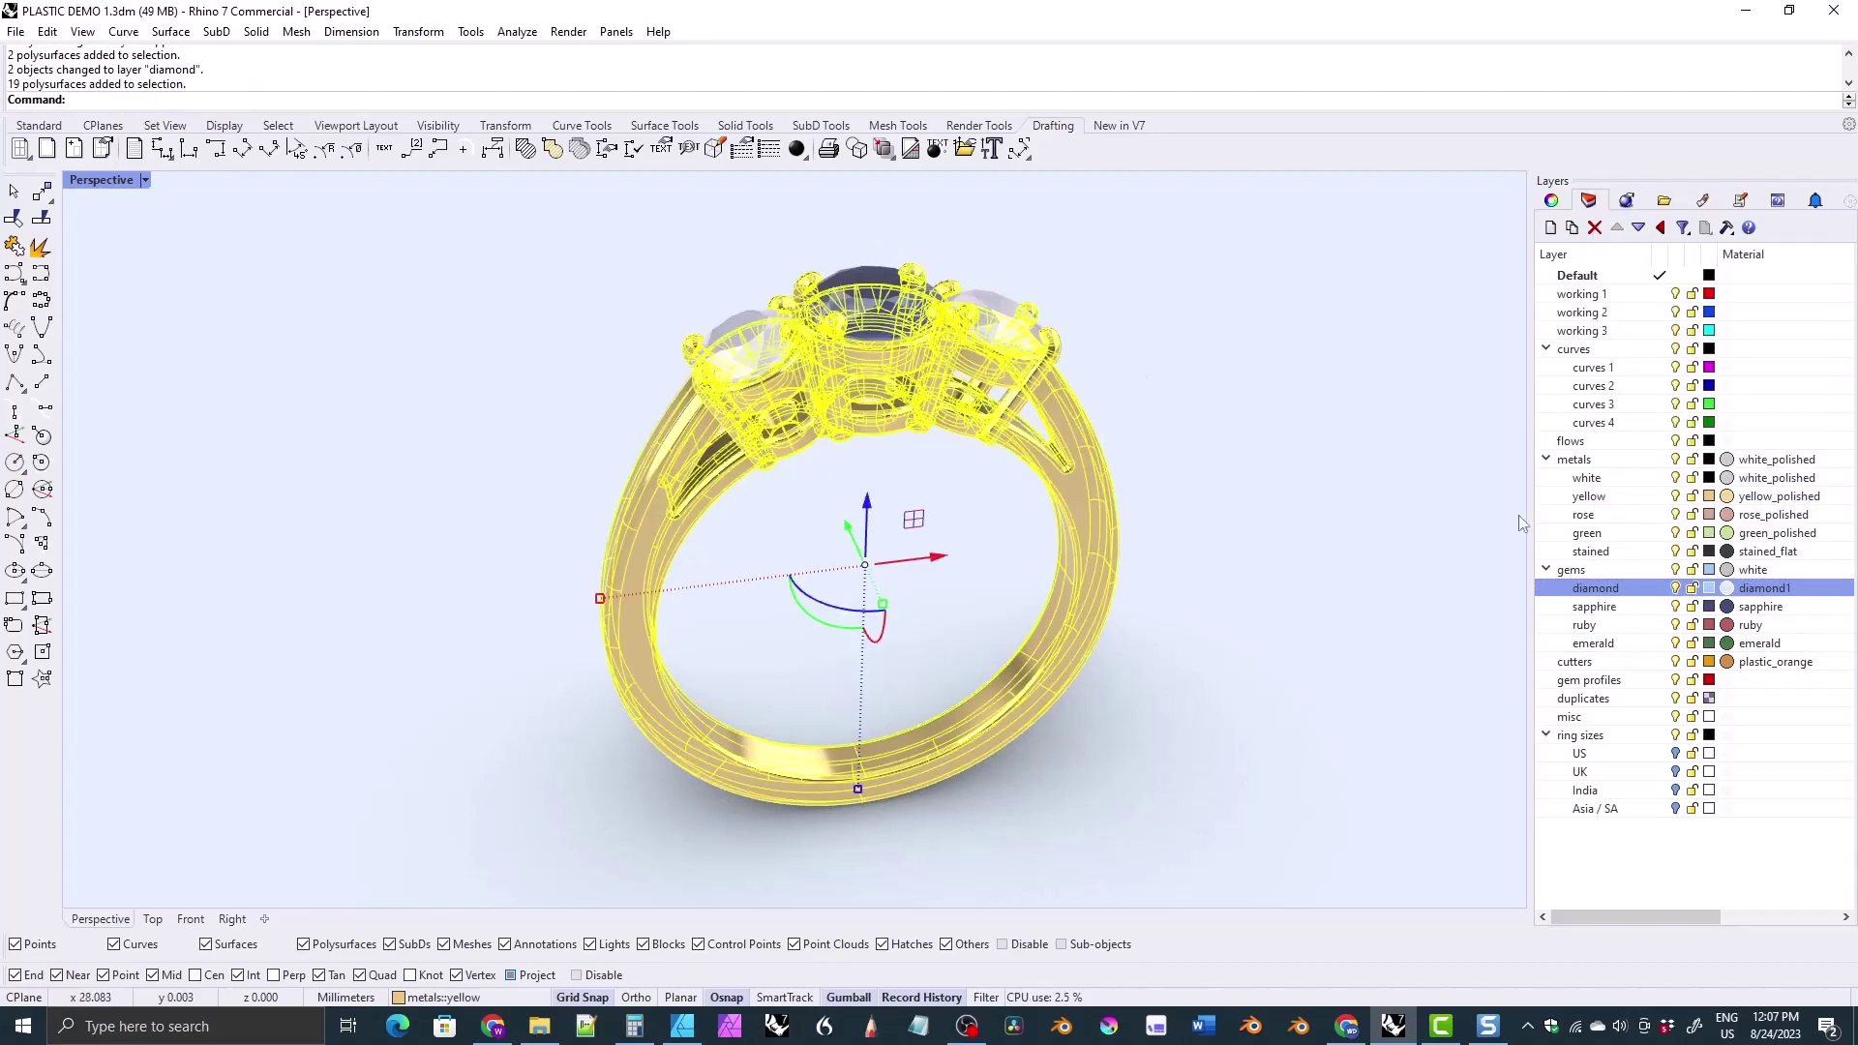
right_click(1586, 477)
left_click(1655, 816)
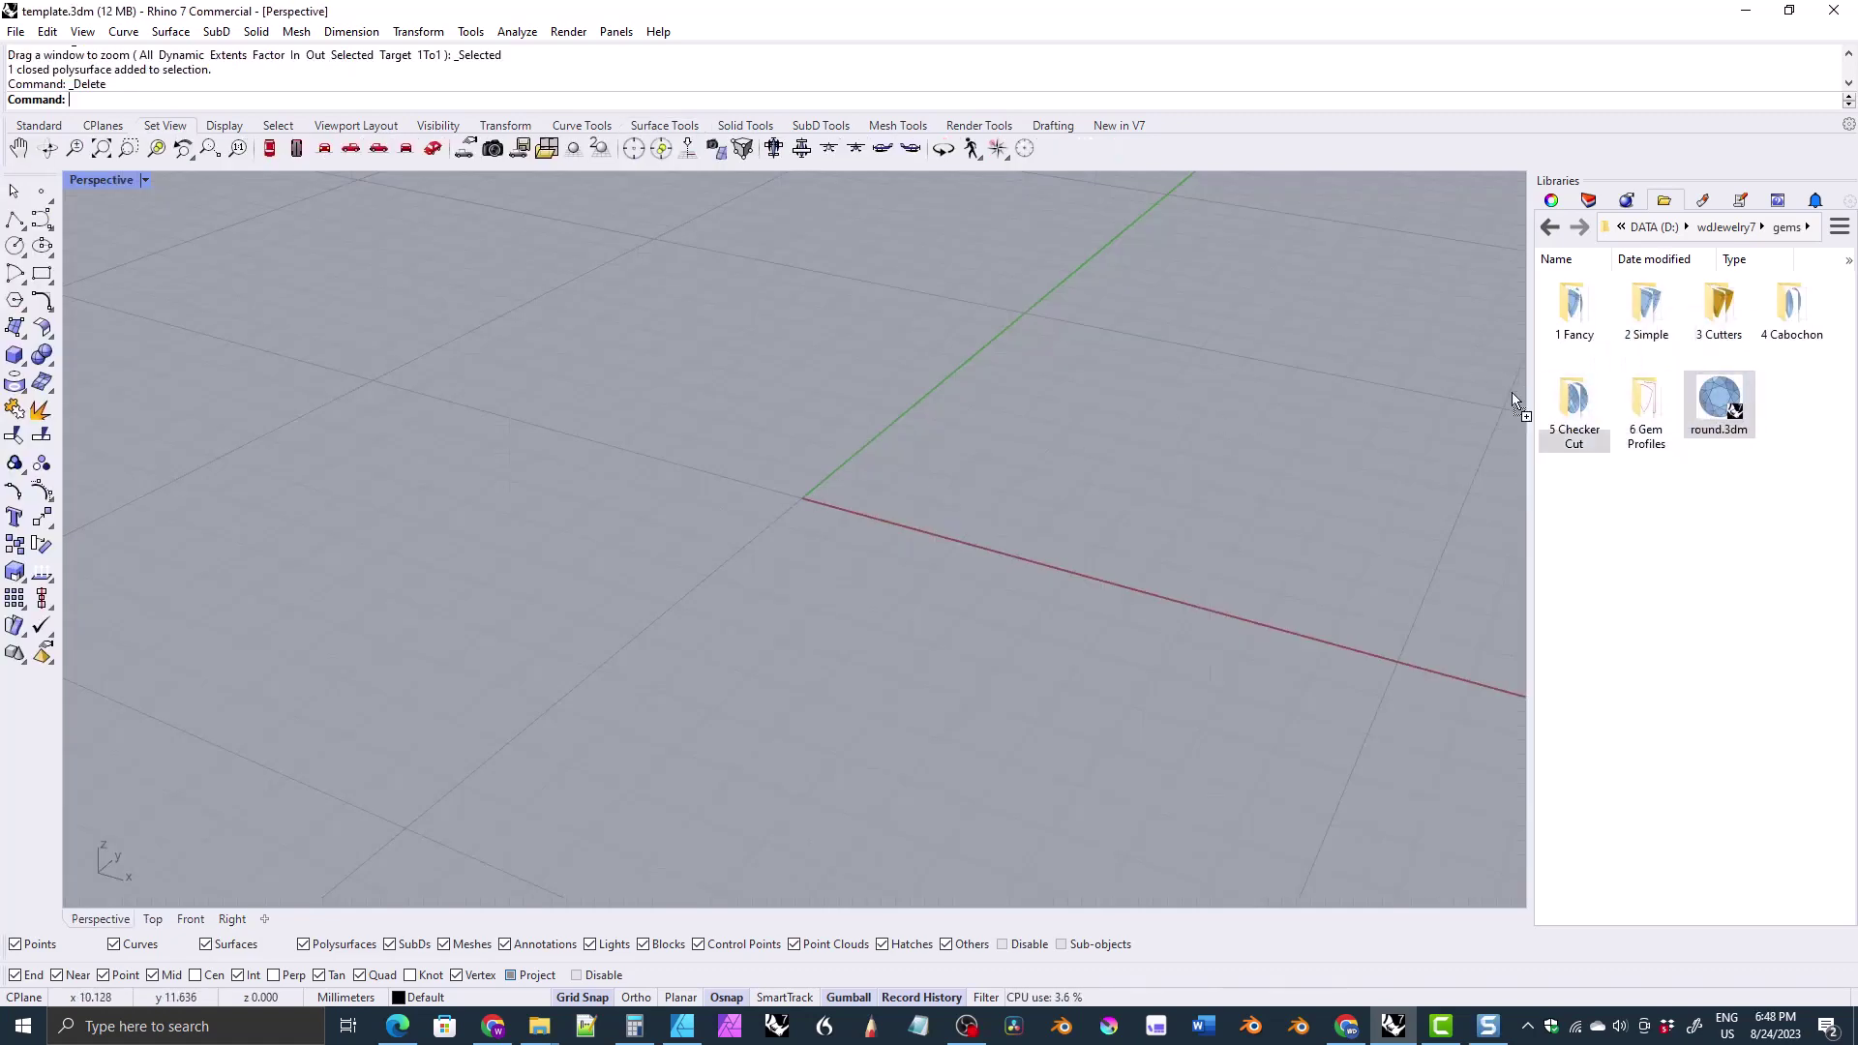
- Import the round gem file round.3dm from the library into the current scene
left_click_drag(1515, 400, 1032, 435)
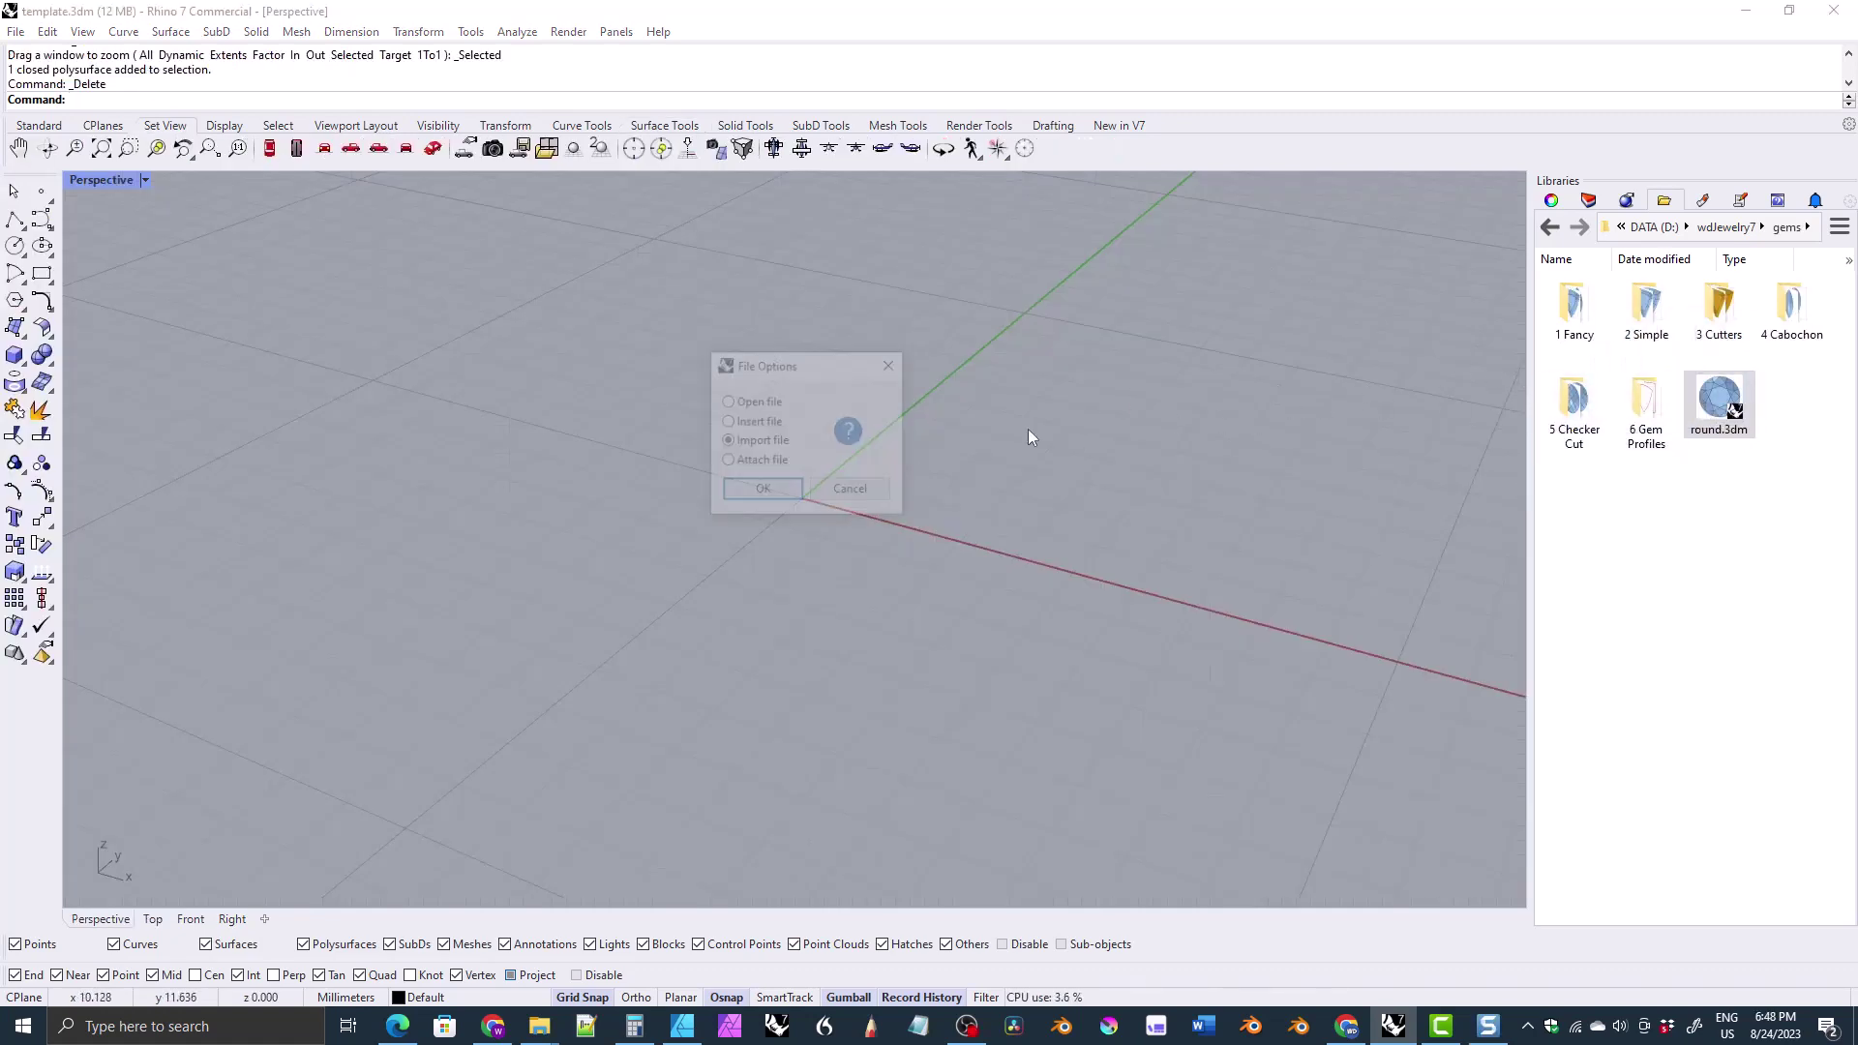
left_click(763, 492)
right_click_drag(950, 675, 669, 627)
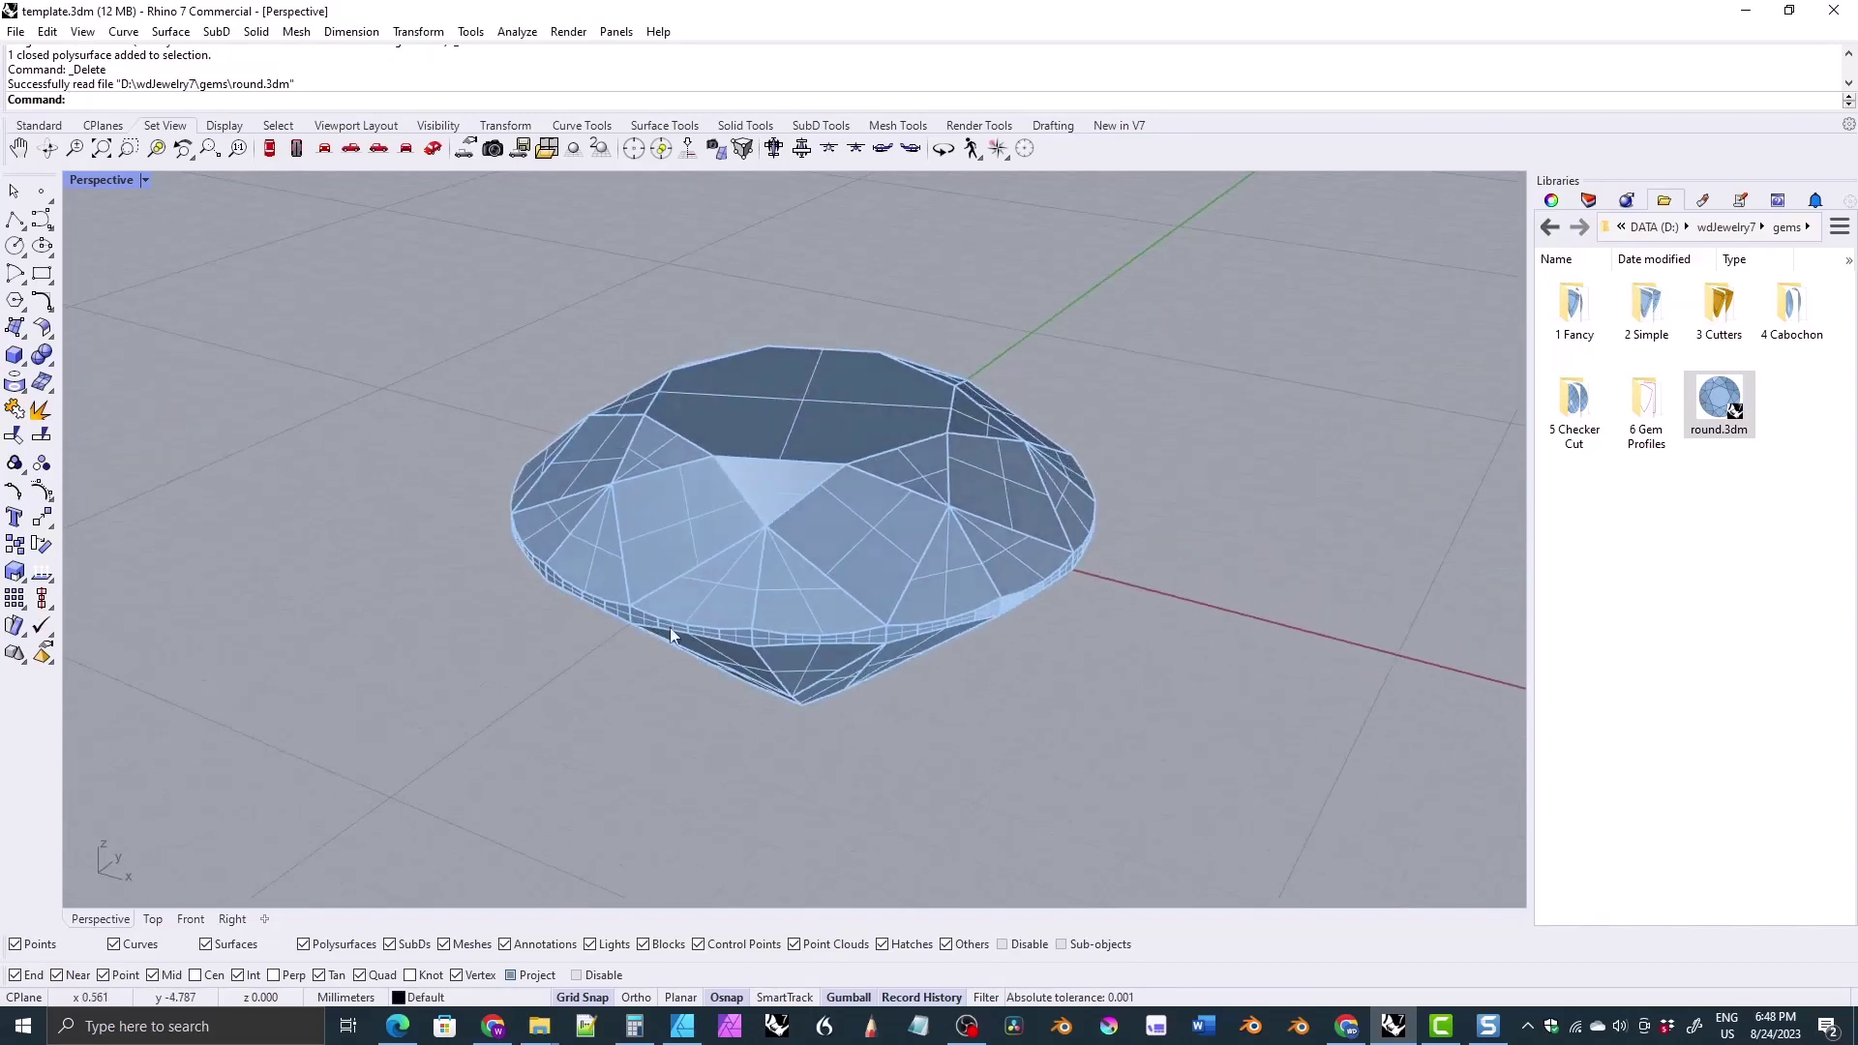
- Import the matching round cutter from the 3 Cutters library folder
double_click(1720, 305)
left_click_drag(1646, 589, 923, 676)
left_click(762, 492)
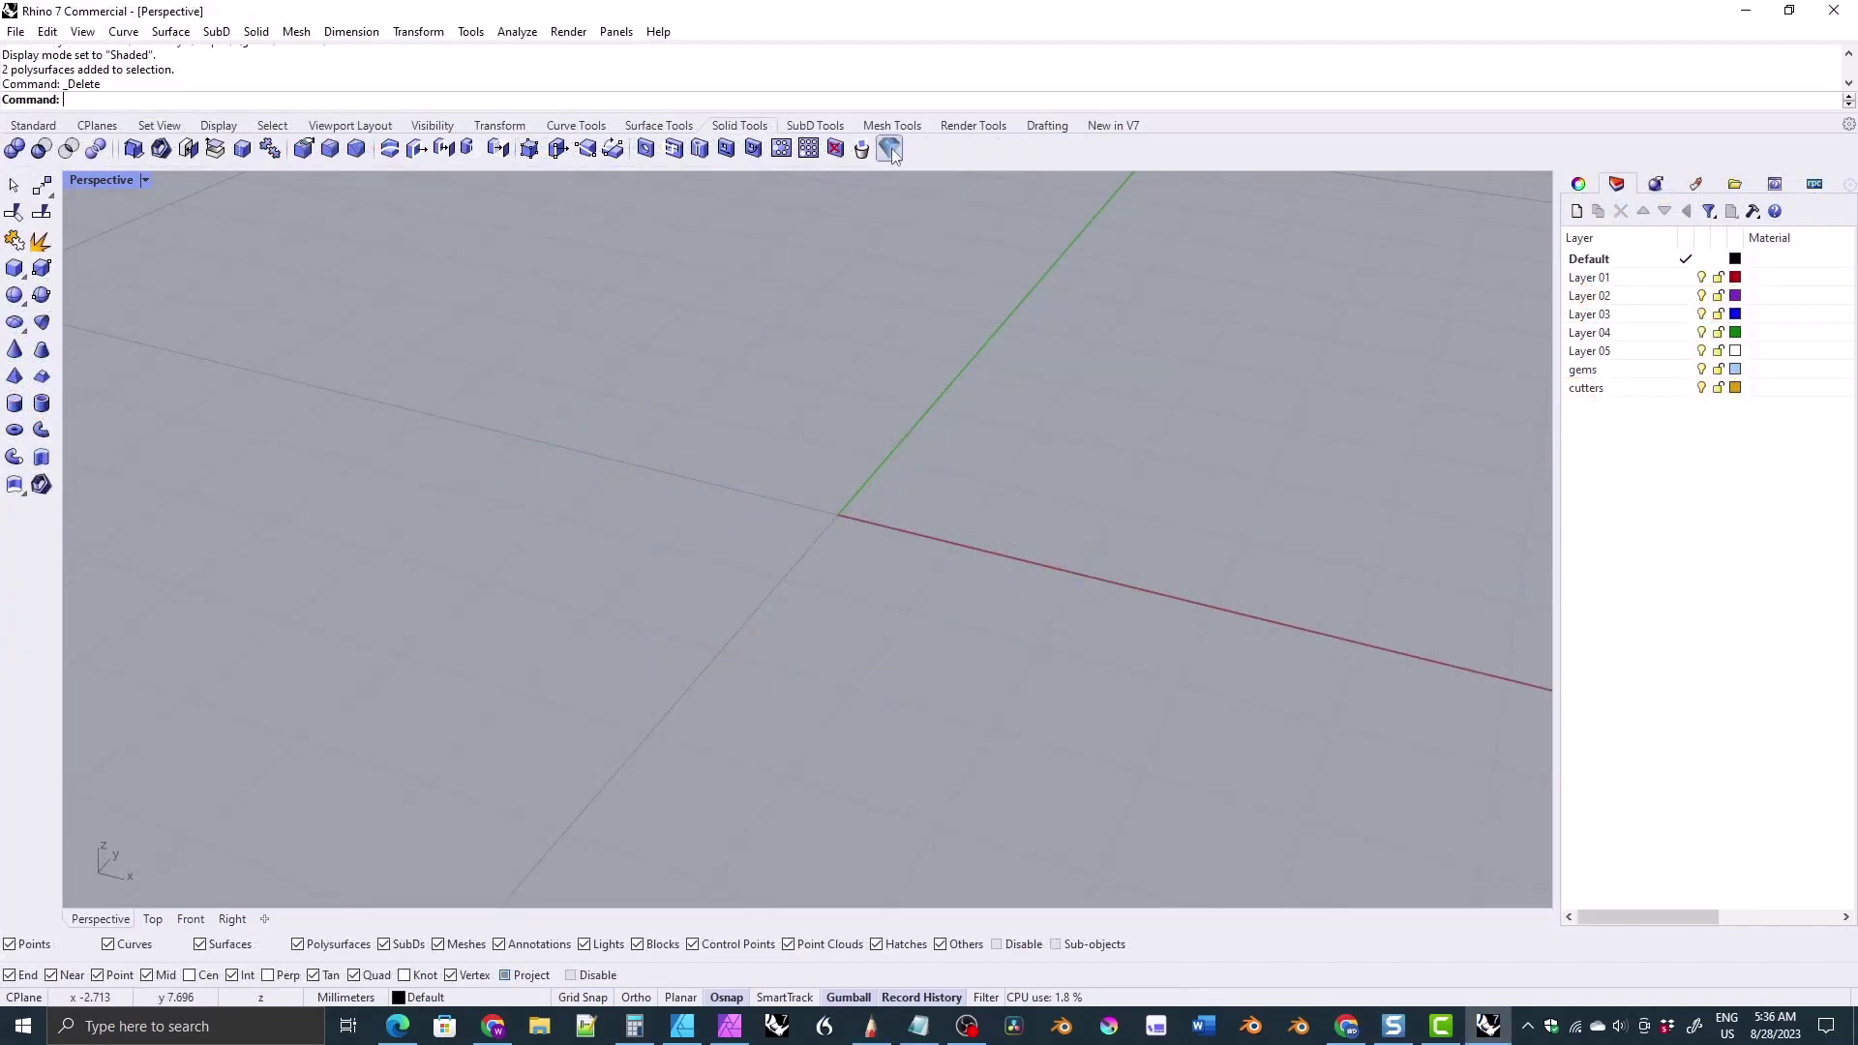
- Run the gem loader script and choose the Fancy gem type with the Heart shape
left_click(890, 148)
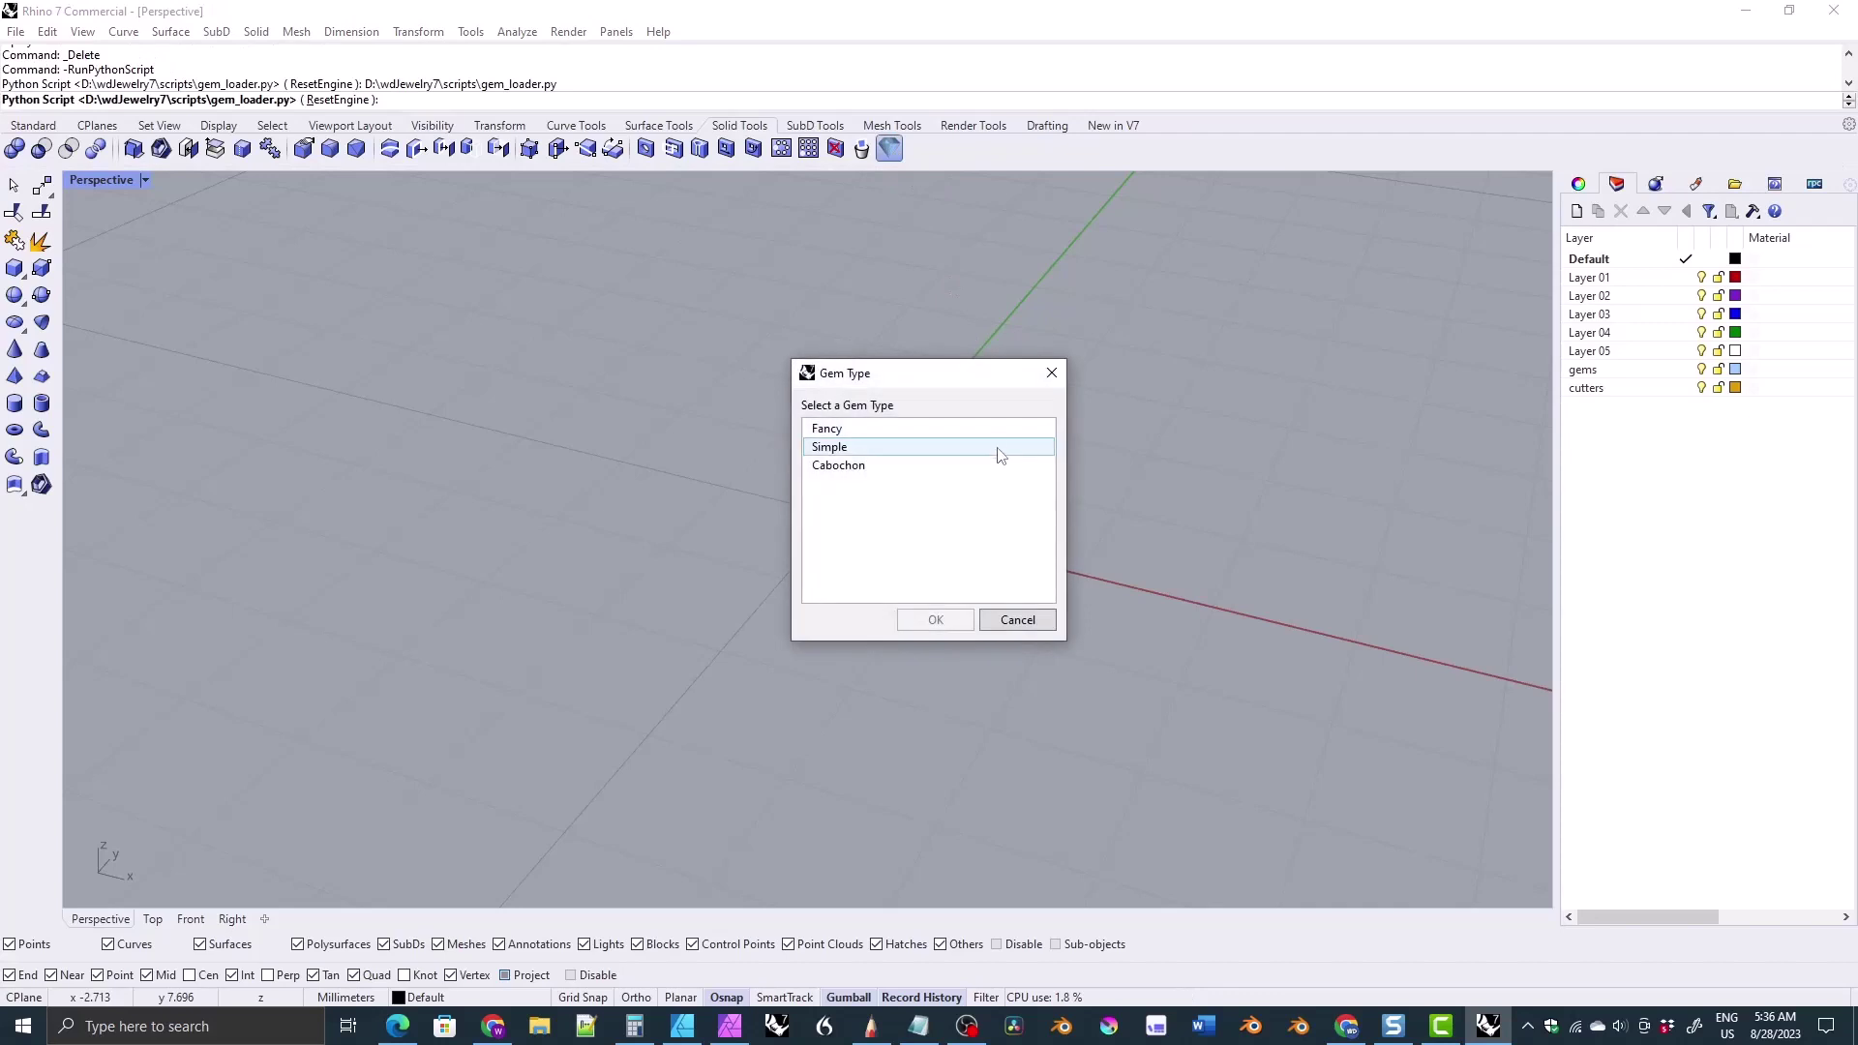
left_click(830, 431)
left_click(934, 621)
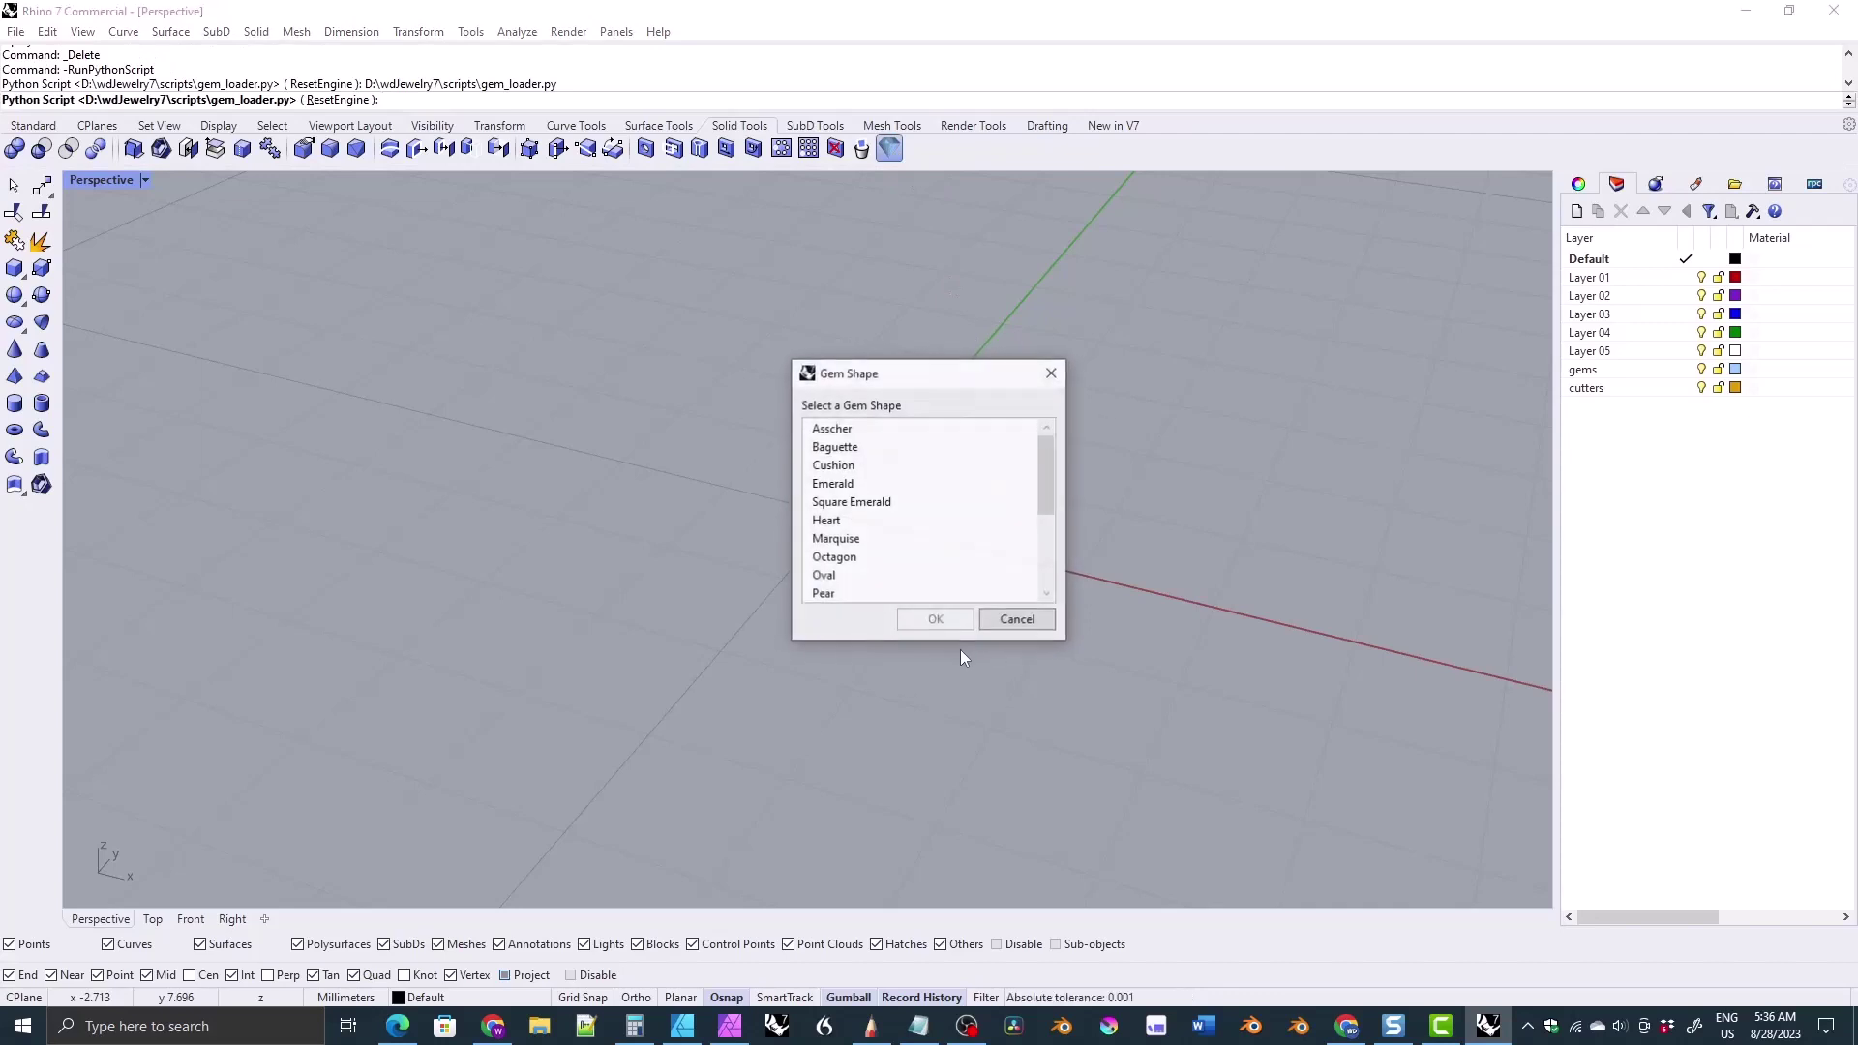
left_click(846, 525)
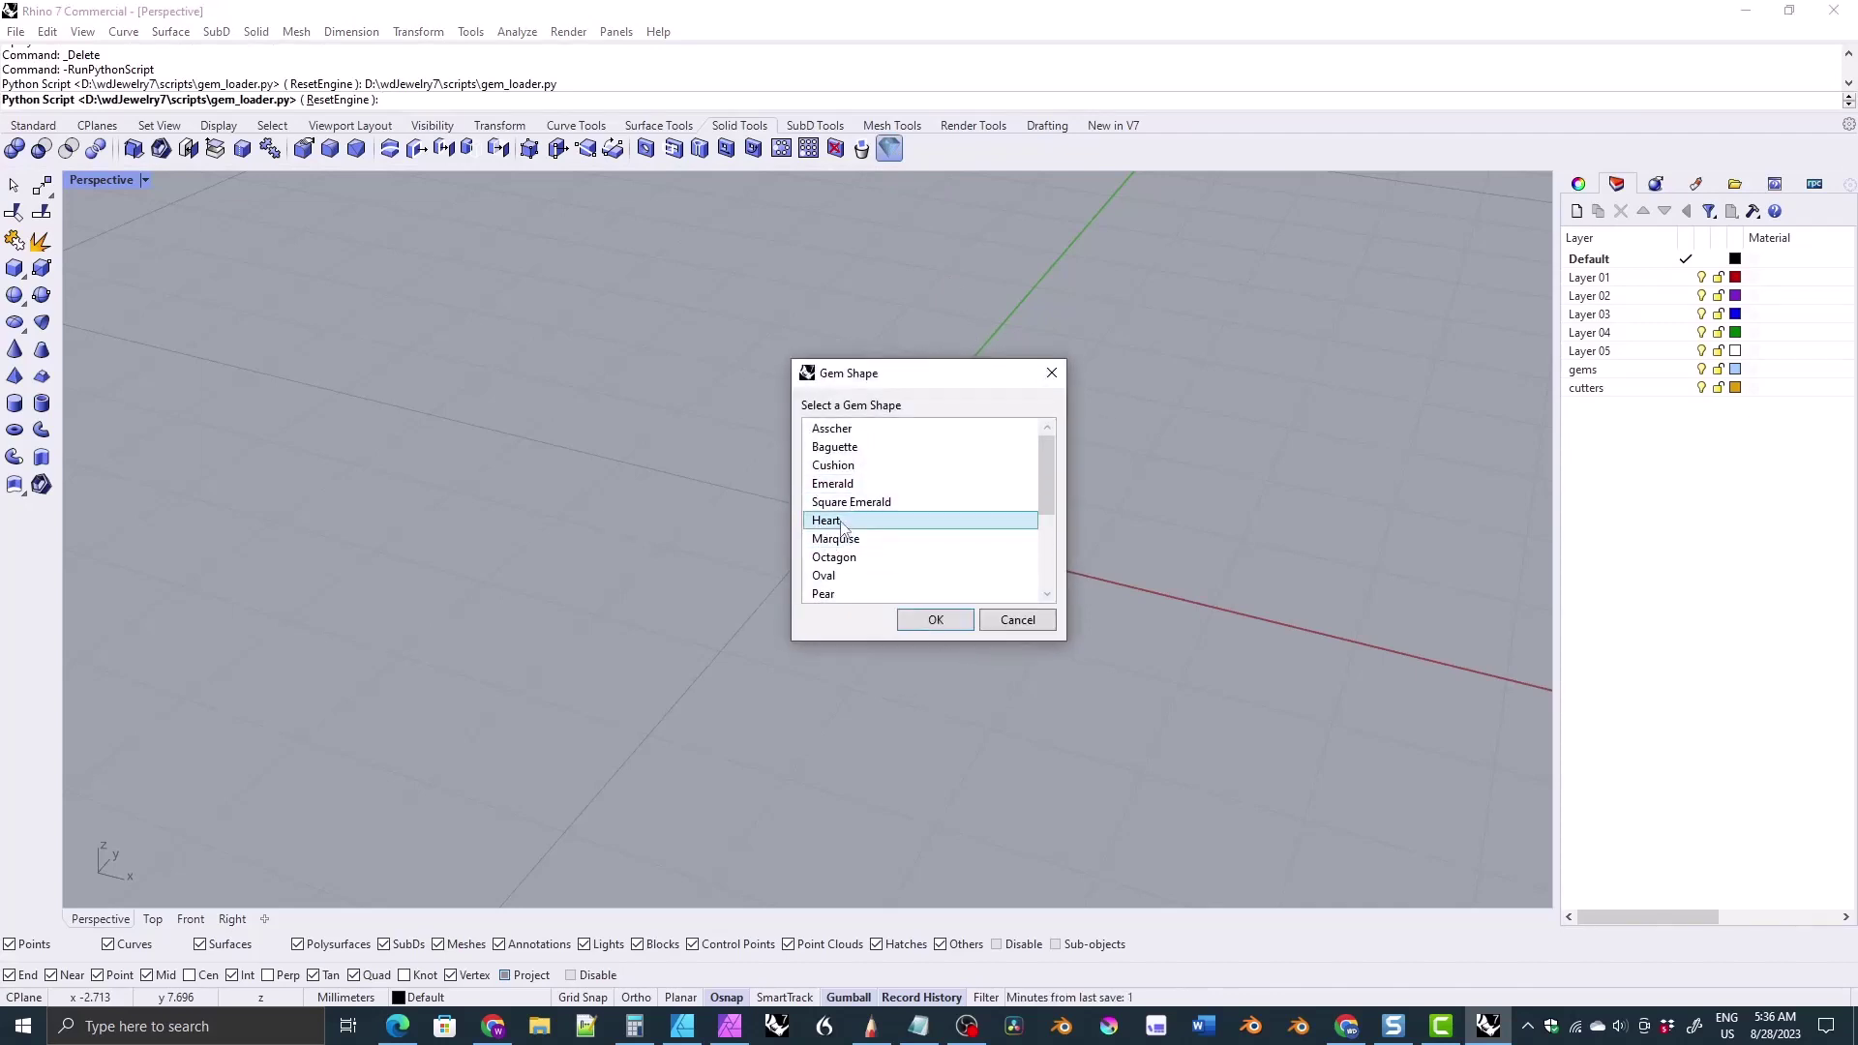
left_click(938, 620)
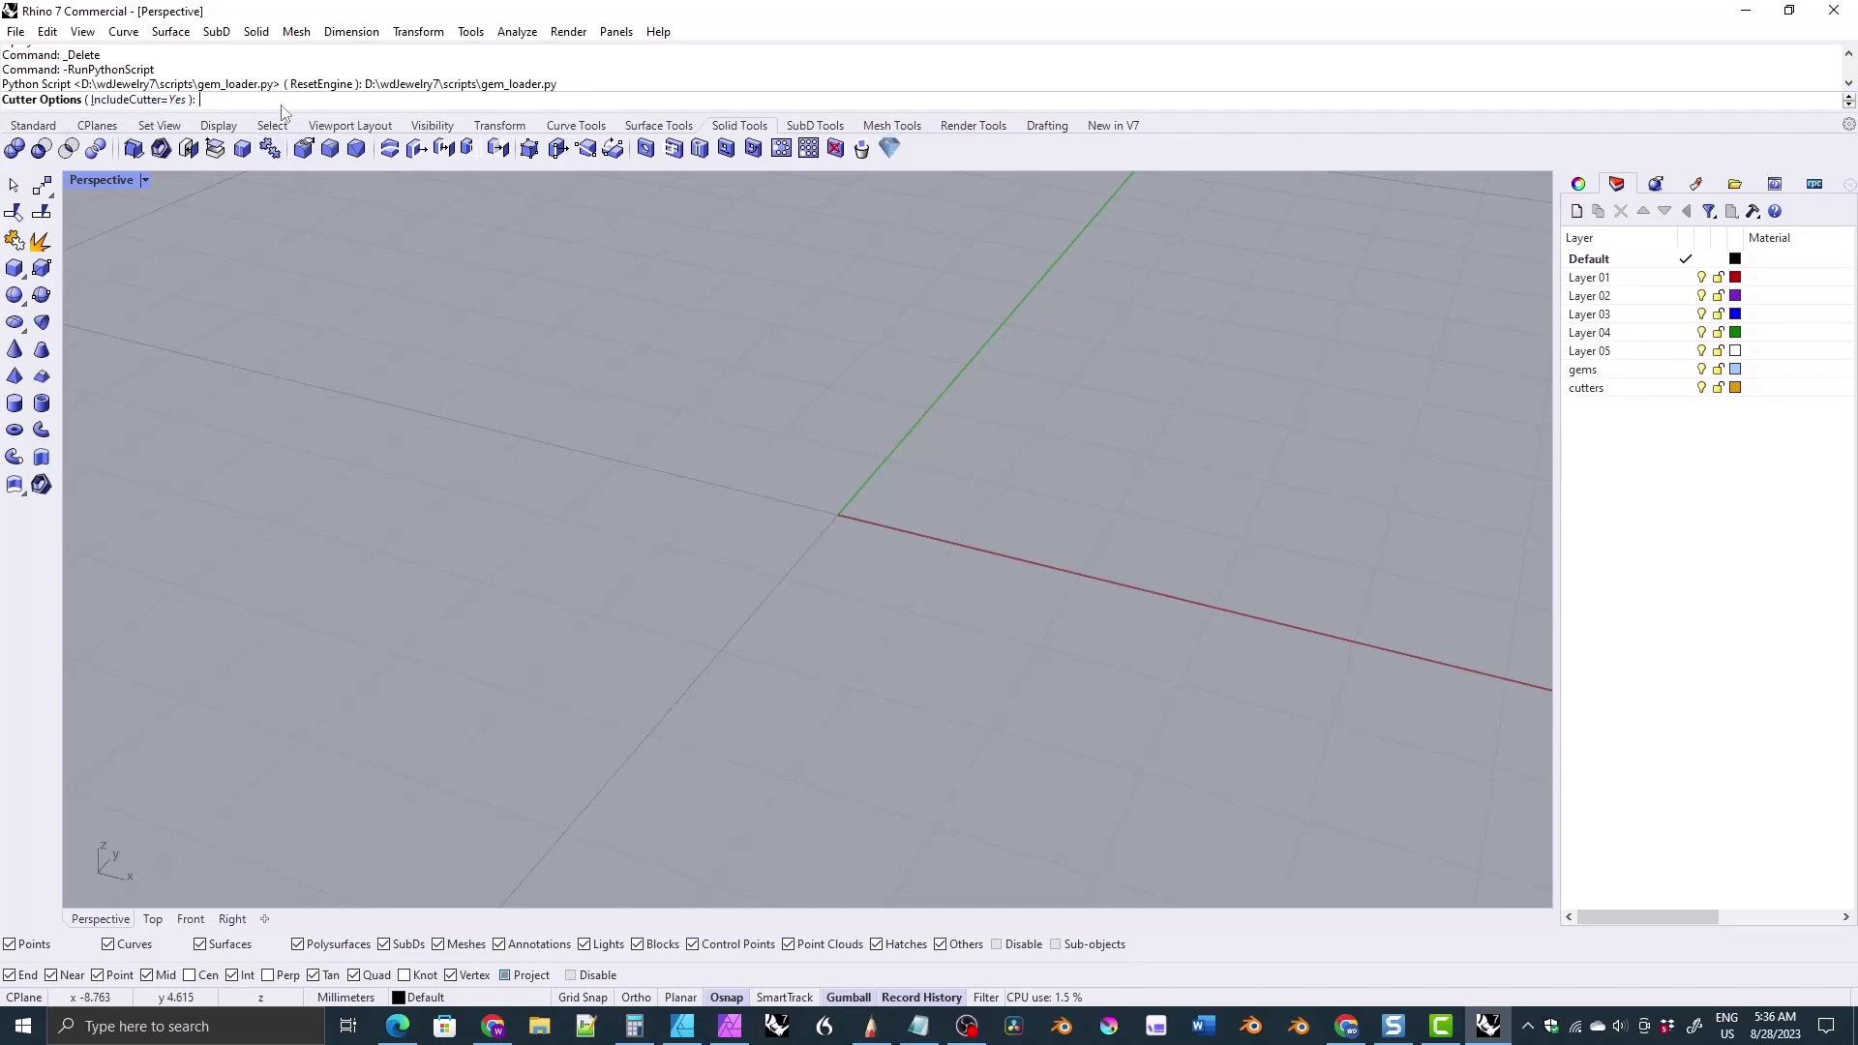
- Insert the heart gem with its cutter at 3.5 width and the default length
key("Return")
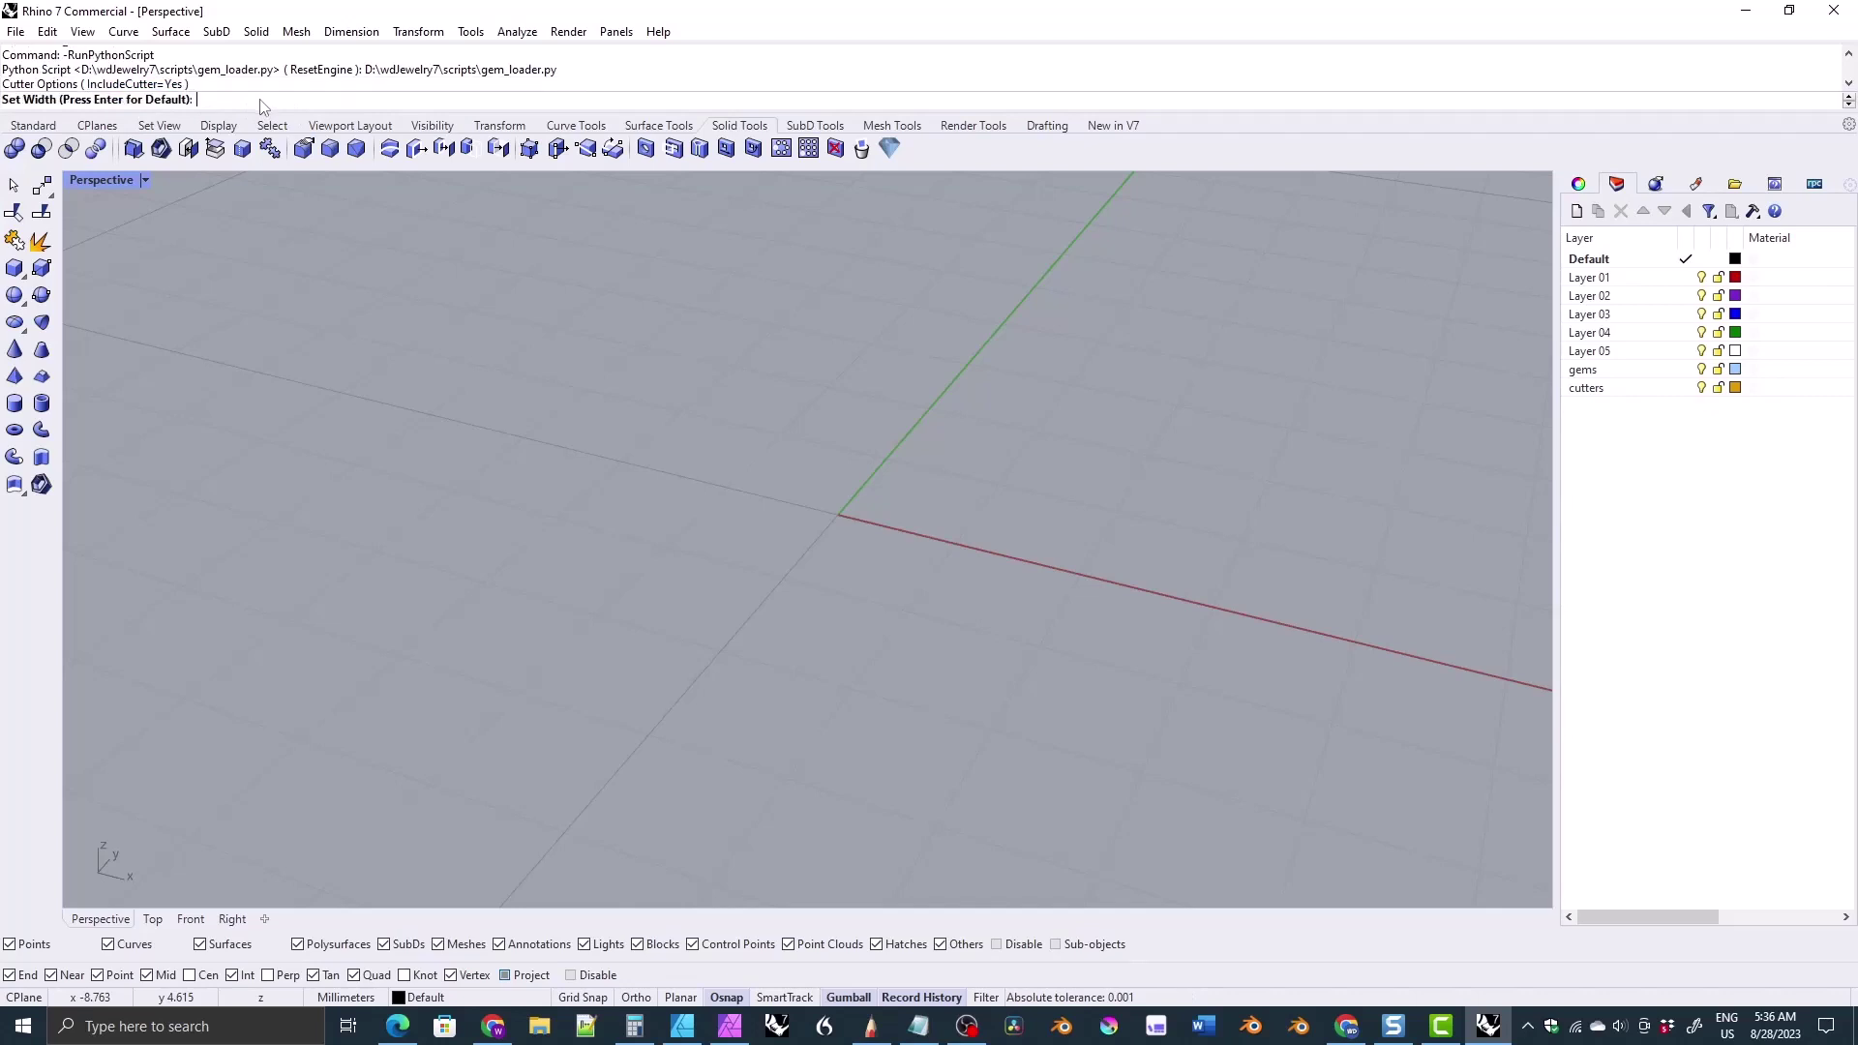
type("3.5")
key("Return")
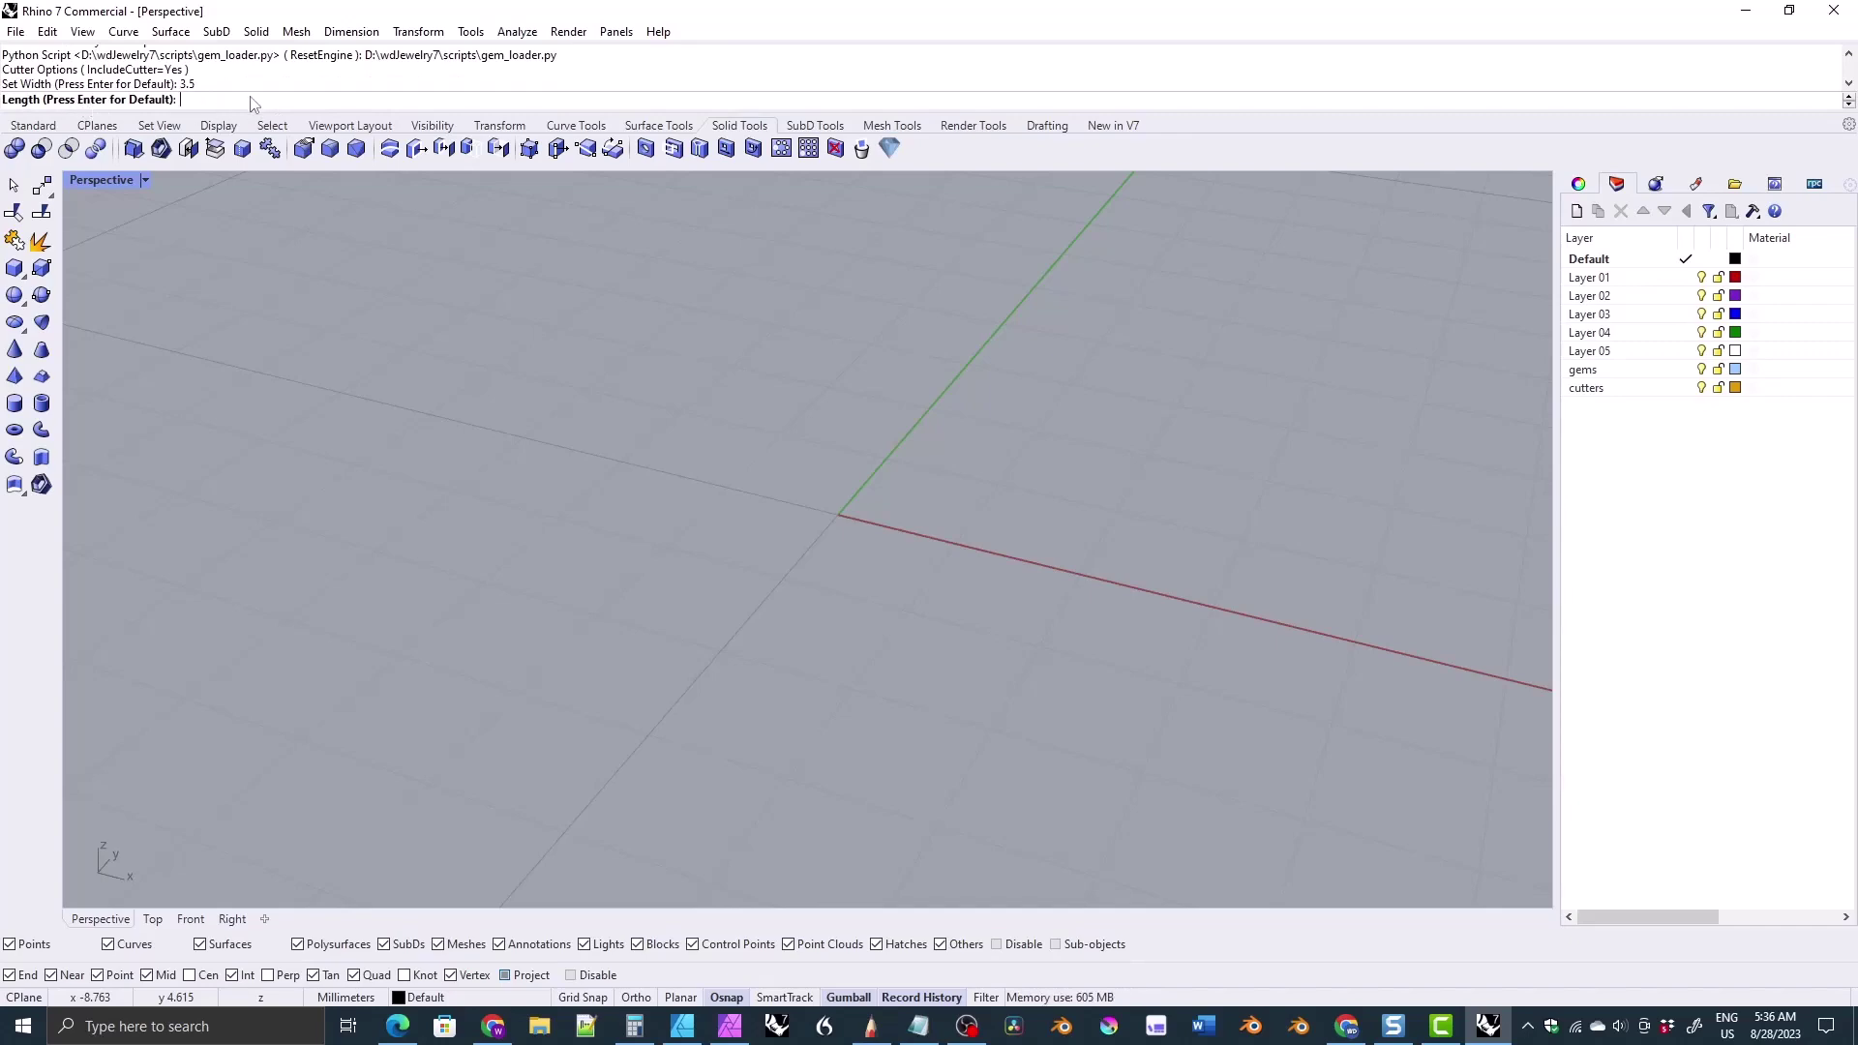
key("Return")
key("Return")
scroll(803, 580, "down", 3)
key("Escape")
right_click_drag(740, 435, 845, 543)
scroll(820, 462, "up", 2)
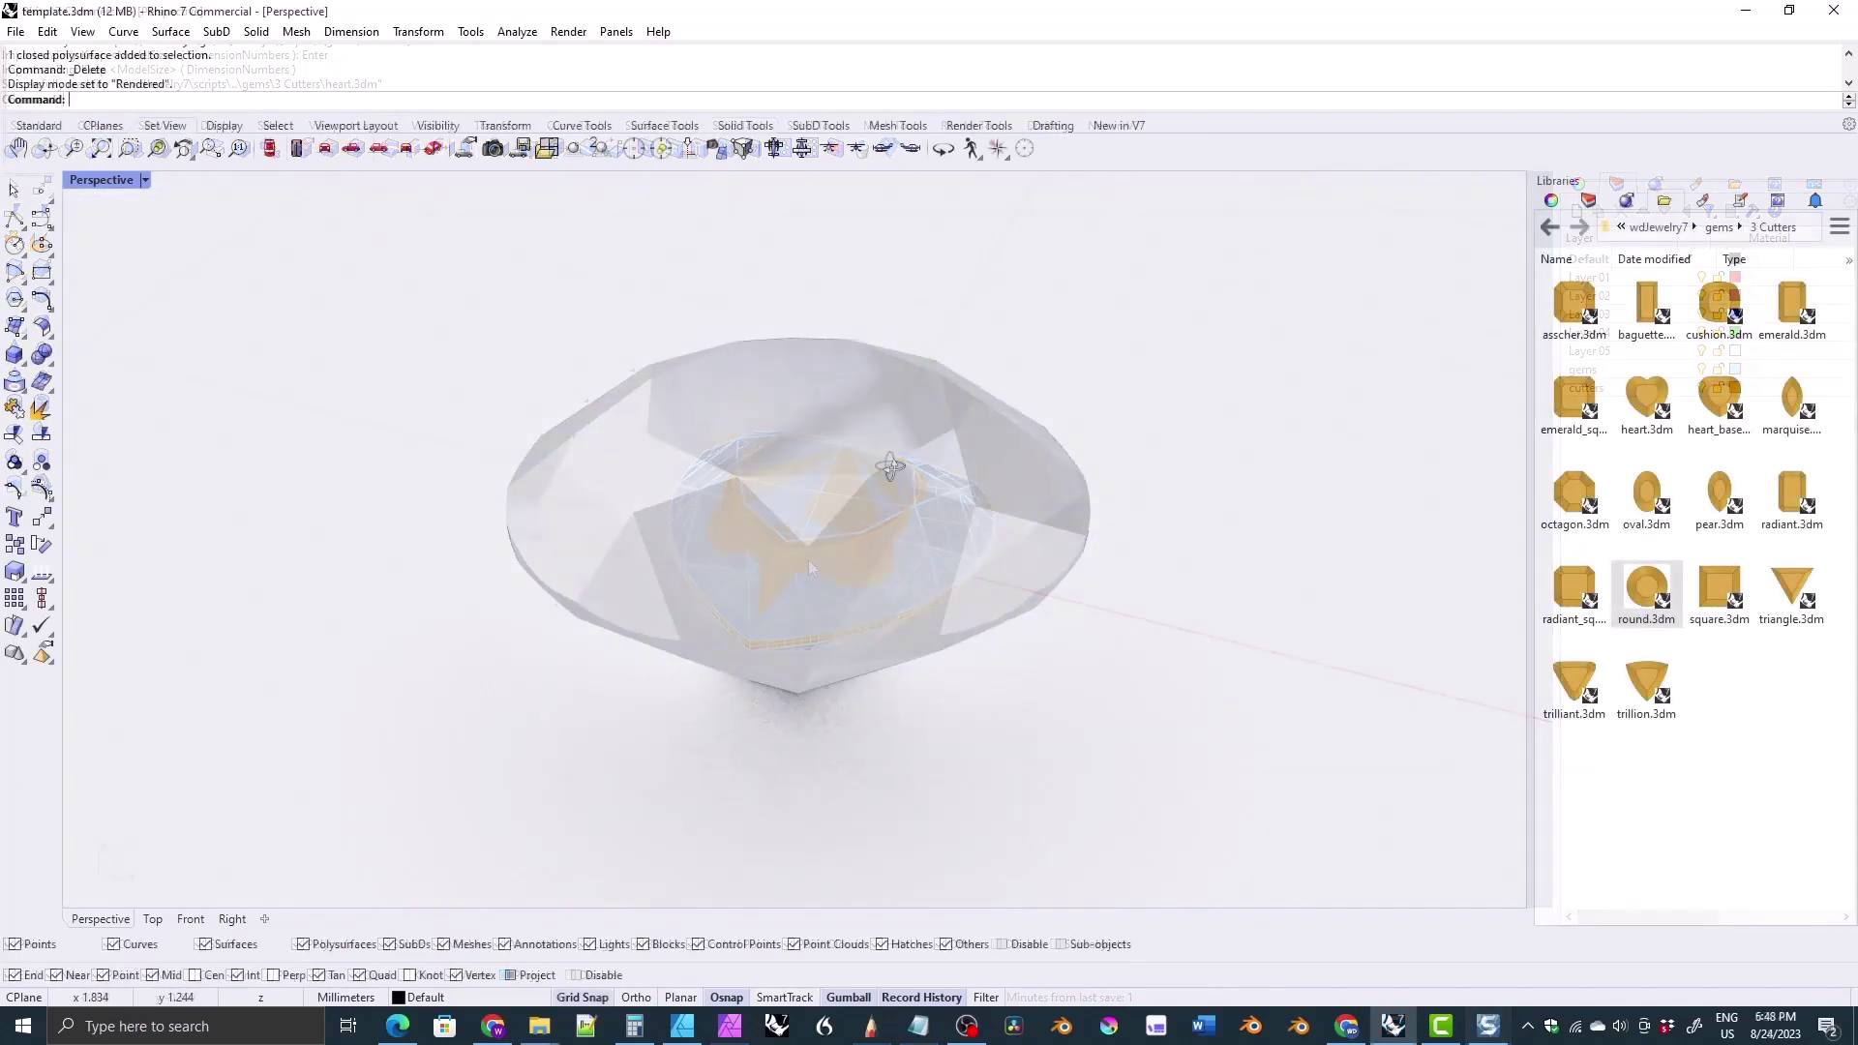
- Show the layer list, select the round gem and move it onto the diamond layer
right_click_drag(808, 559, 1223, 427)
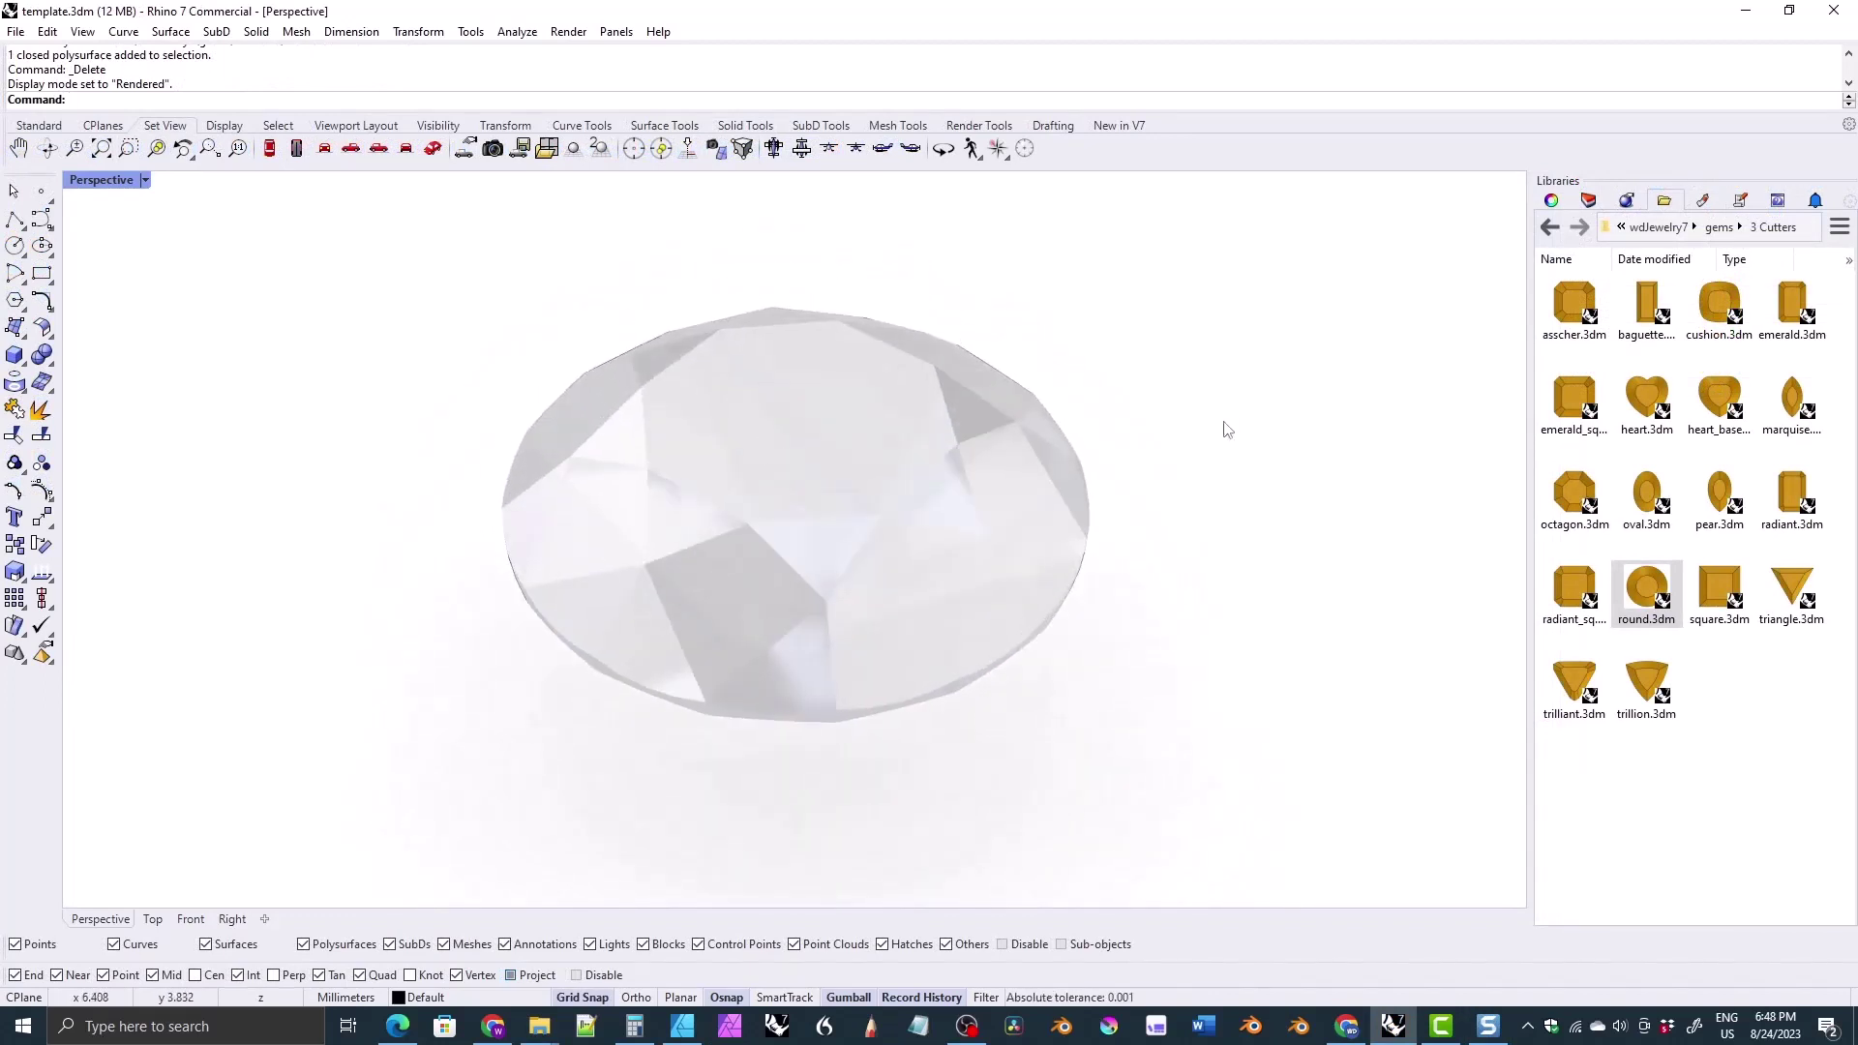
left_click(1551, 199)
left_click(1588, 199)
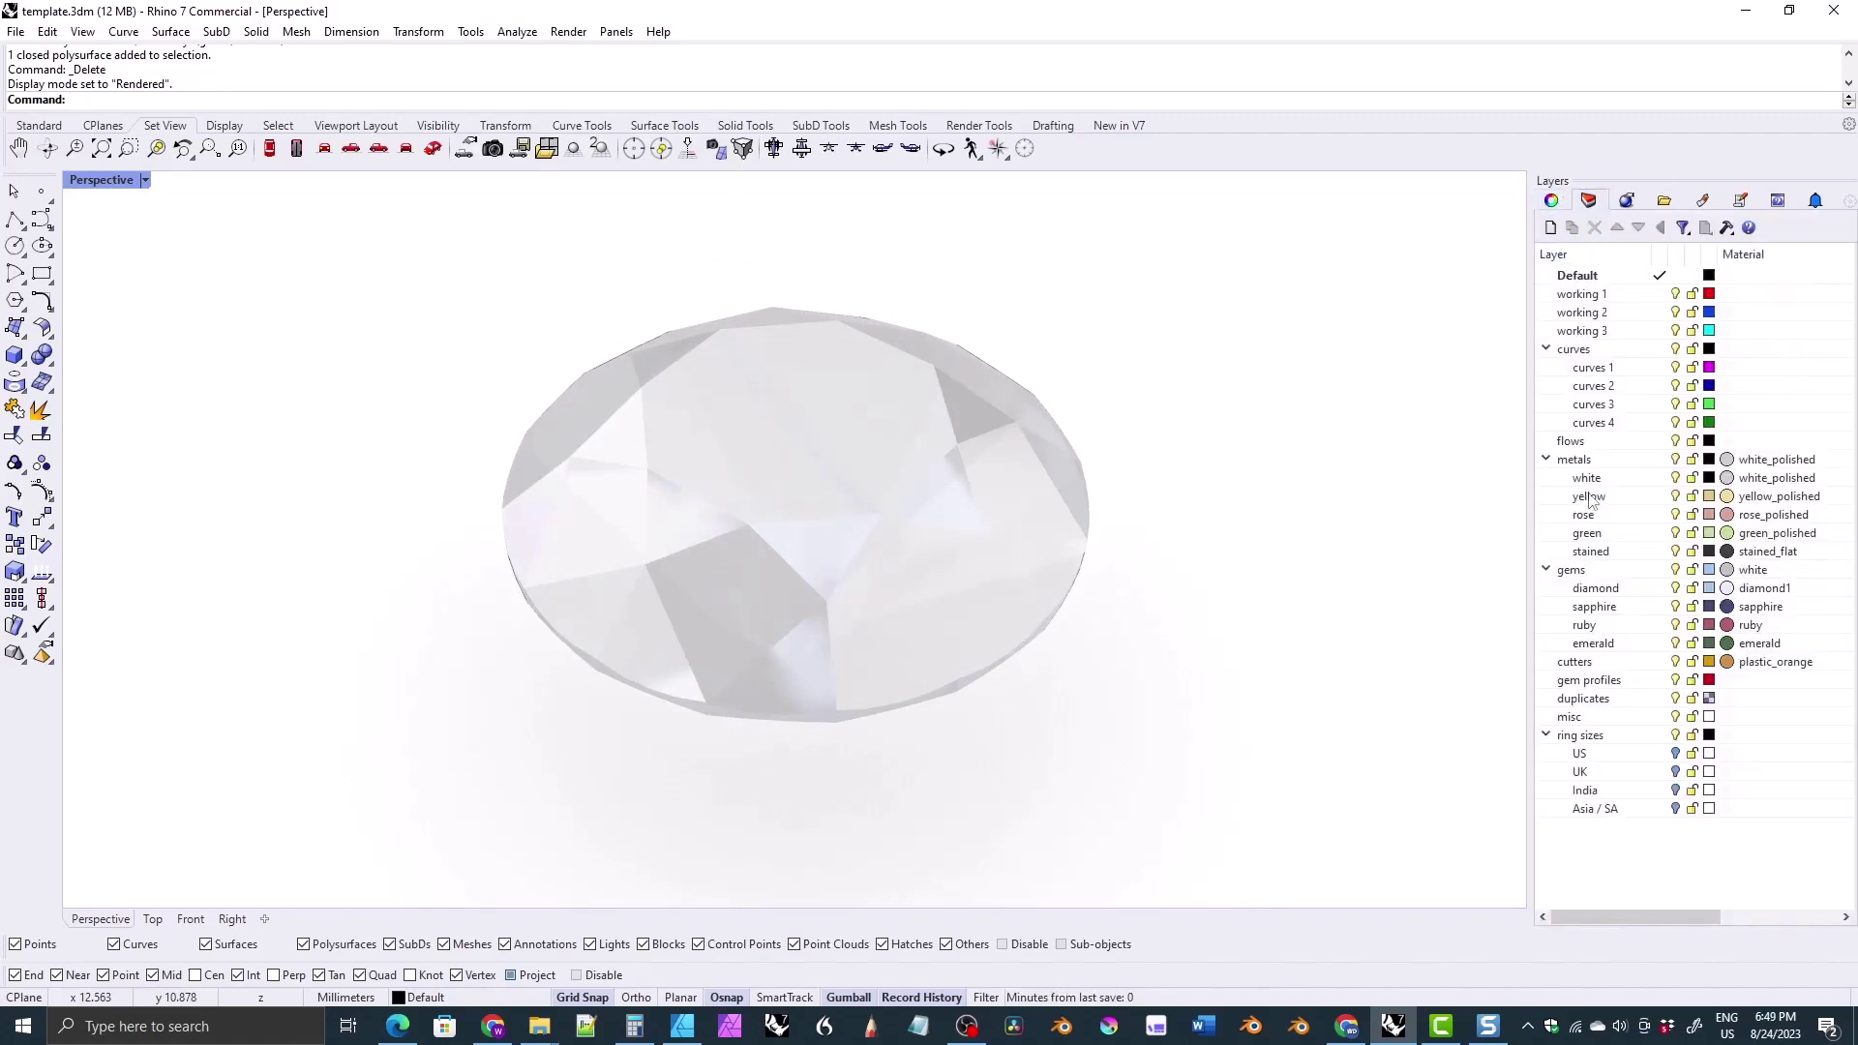
left_click(857, 541)
right_click_drag(808, 611, 851, 598)
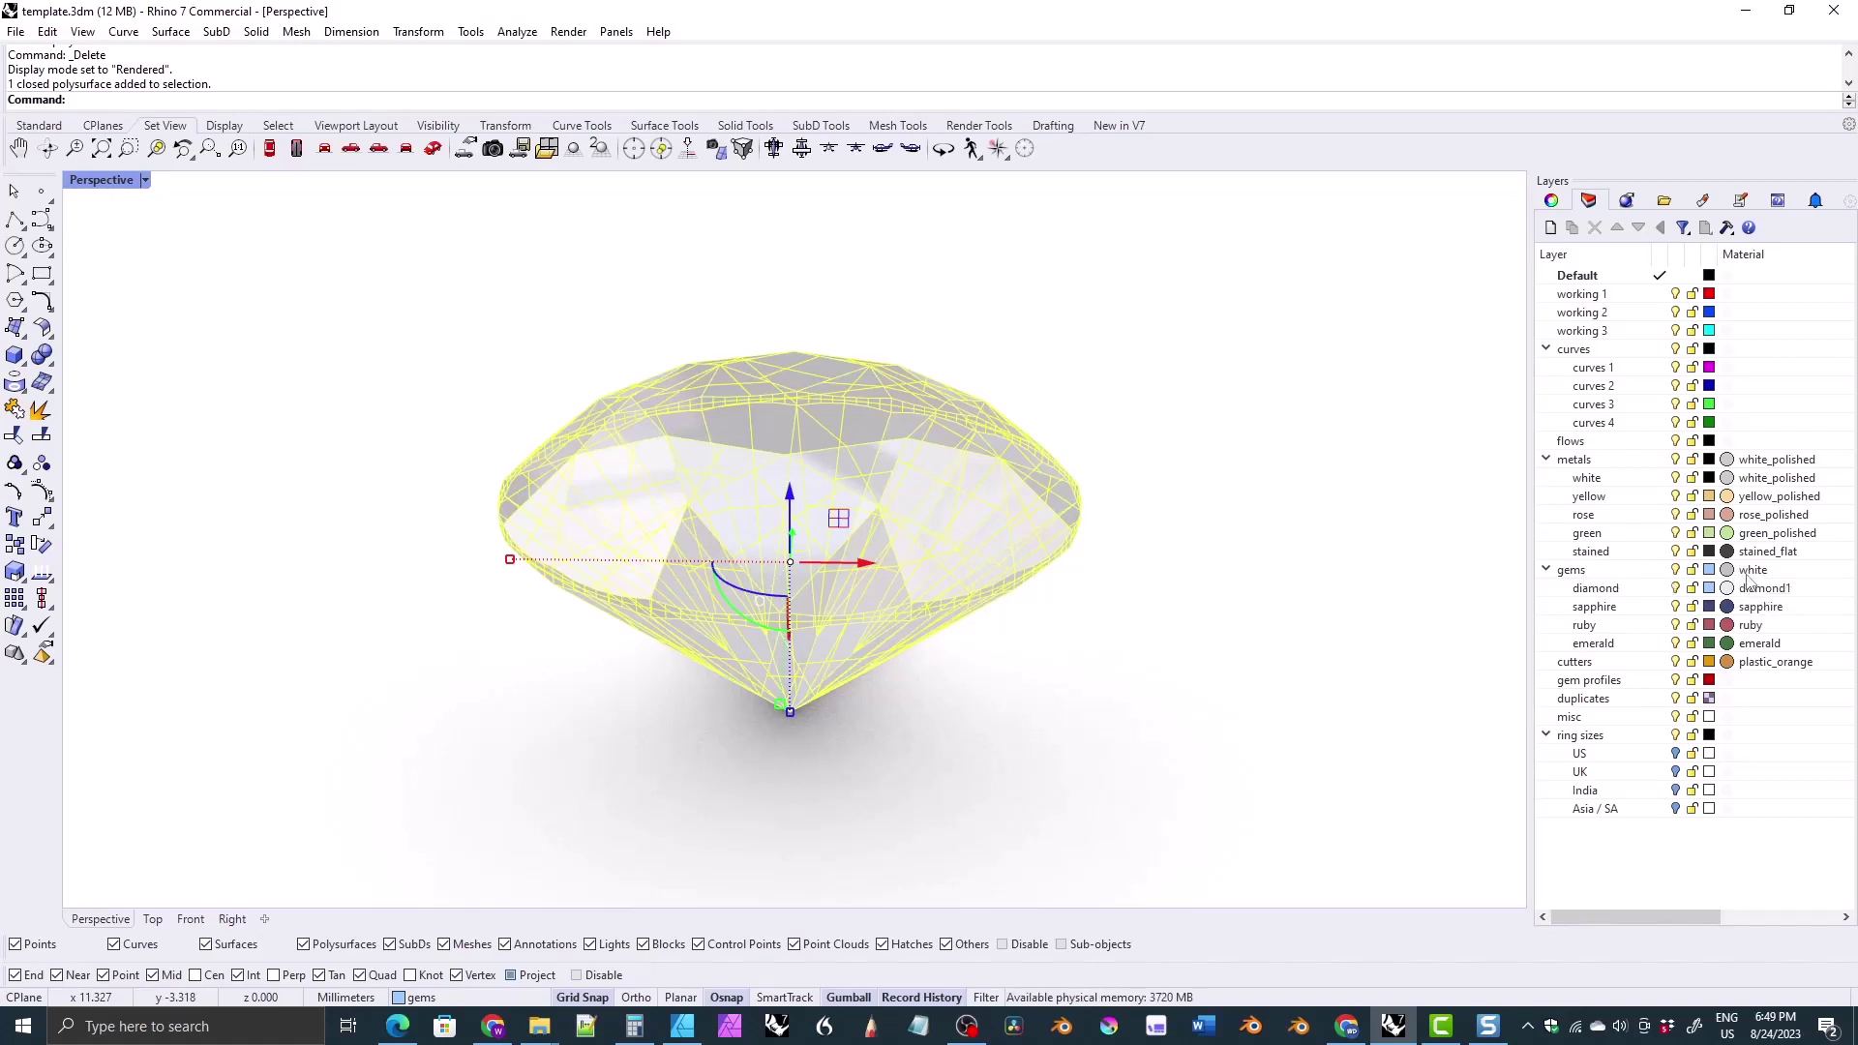
right_click(1586, 588)
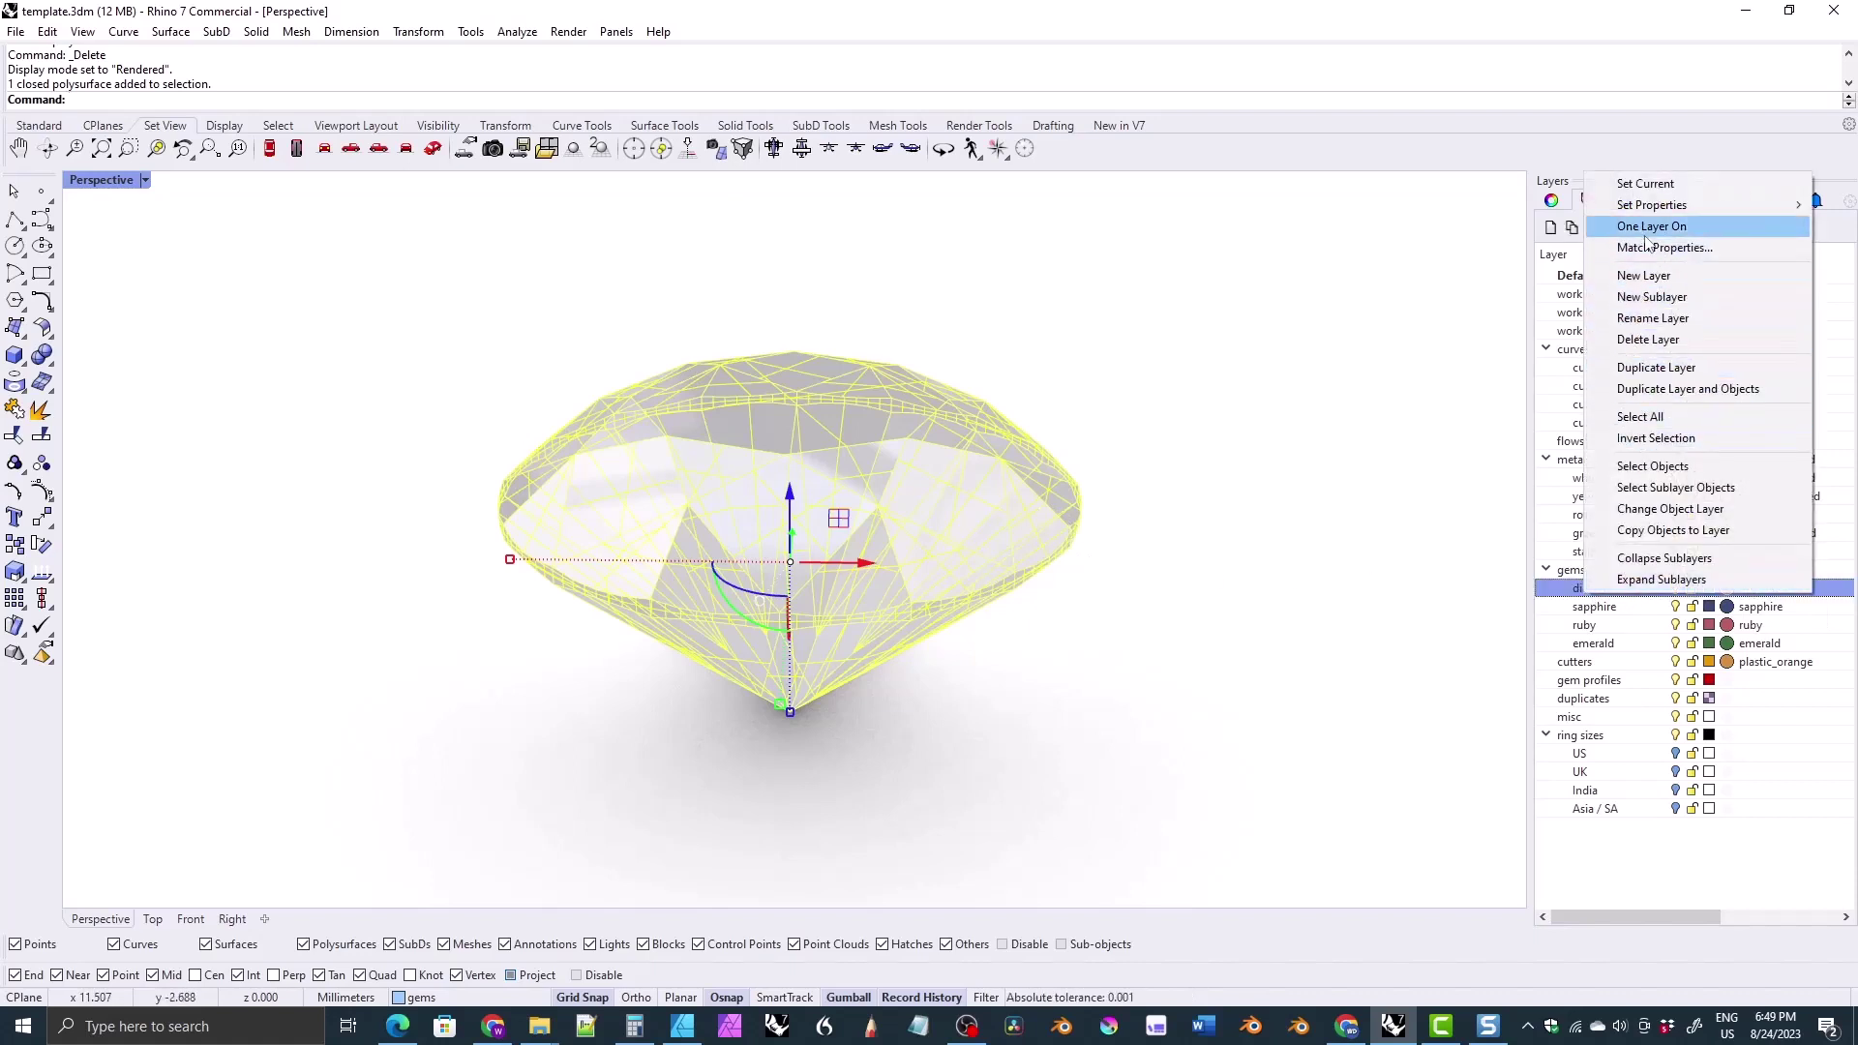
left_click(1669, 508)
- Reassign the round gem to the sapphire layer so it renders dark blue
right_click_drag(1196, 487, 968, 600)
left_click(968, 600)
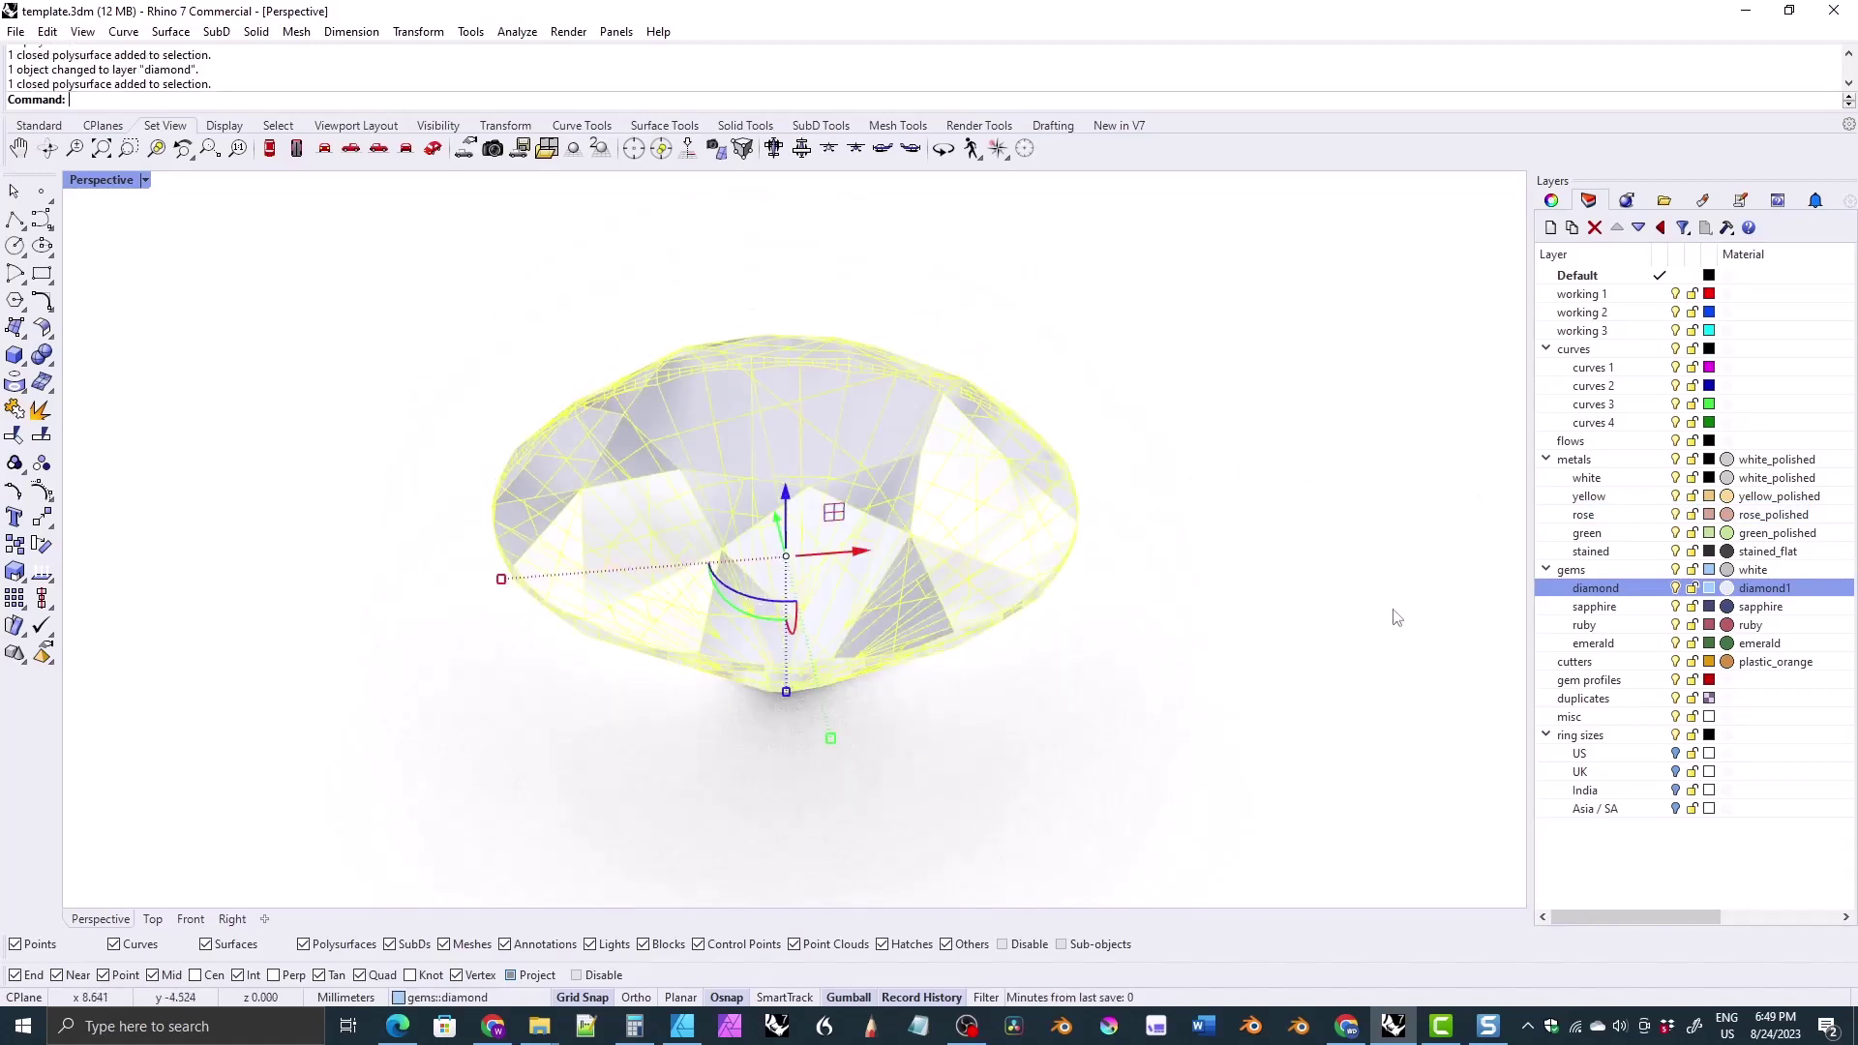
right_click(1594, 607)
left_click(1660, 527)
key("Escape")
right_click_drag(1061, 496, 1174, 365)
- From library materials > gems > refractive > stylized, drag the amethyst material onto the round gem
left_click(1666, 201)
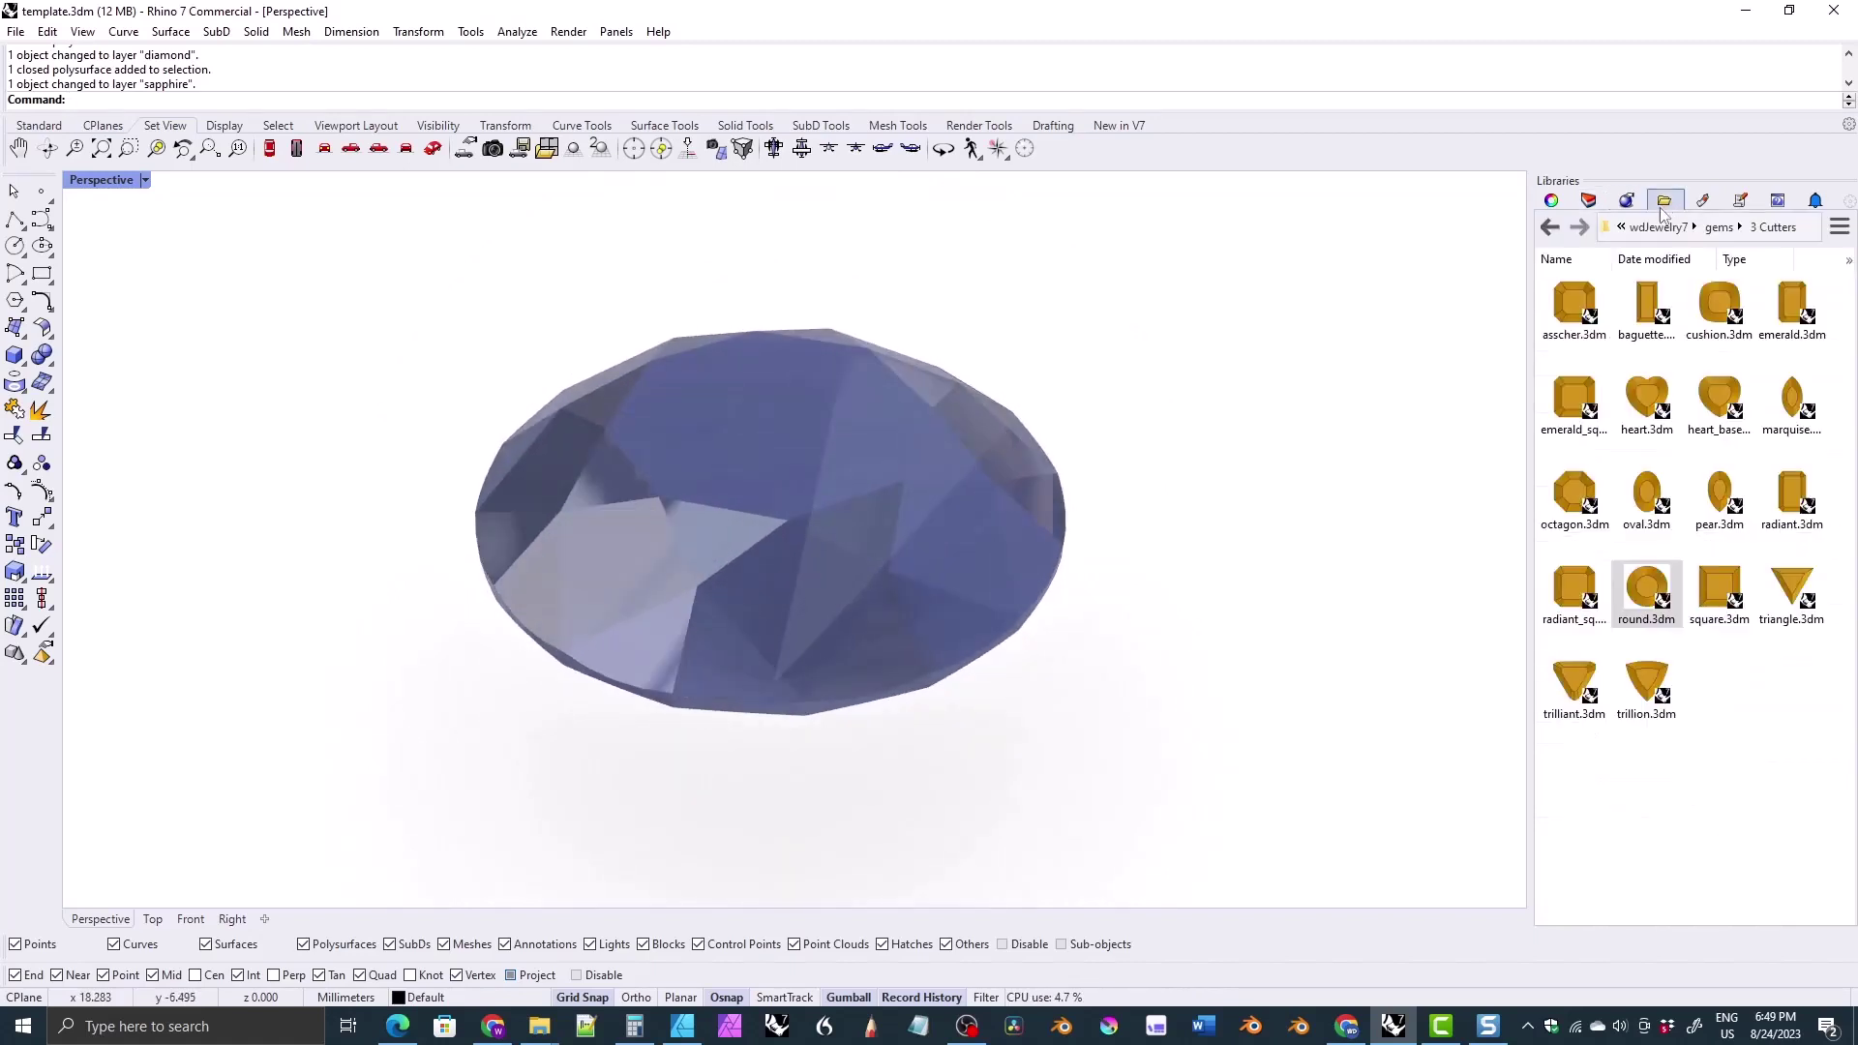
left_click(1548, 229)
double_click(1651, 321)
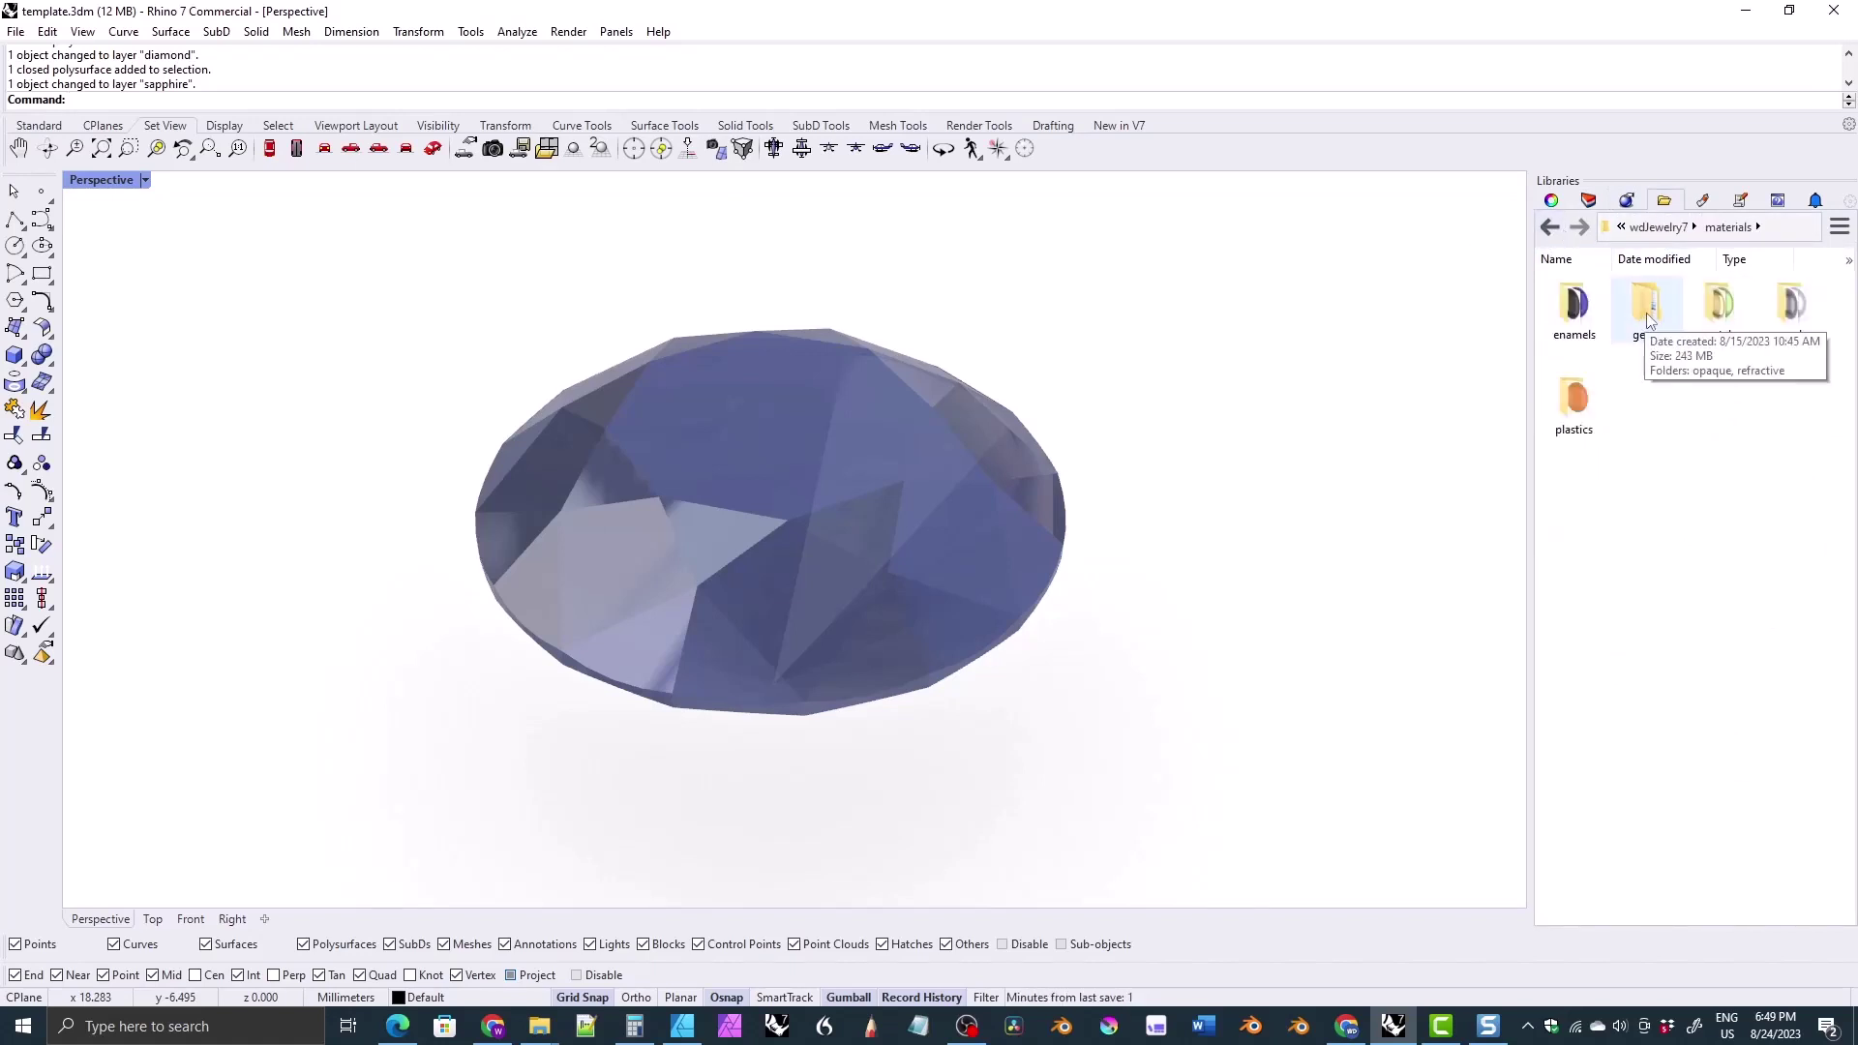
double_click(1648, 321)
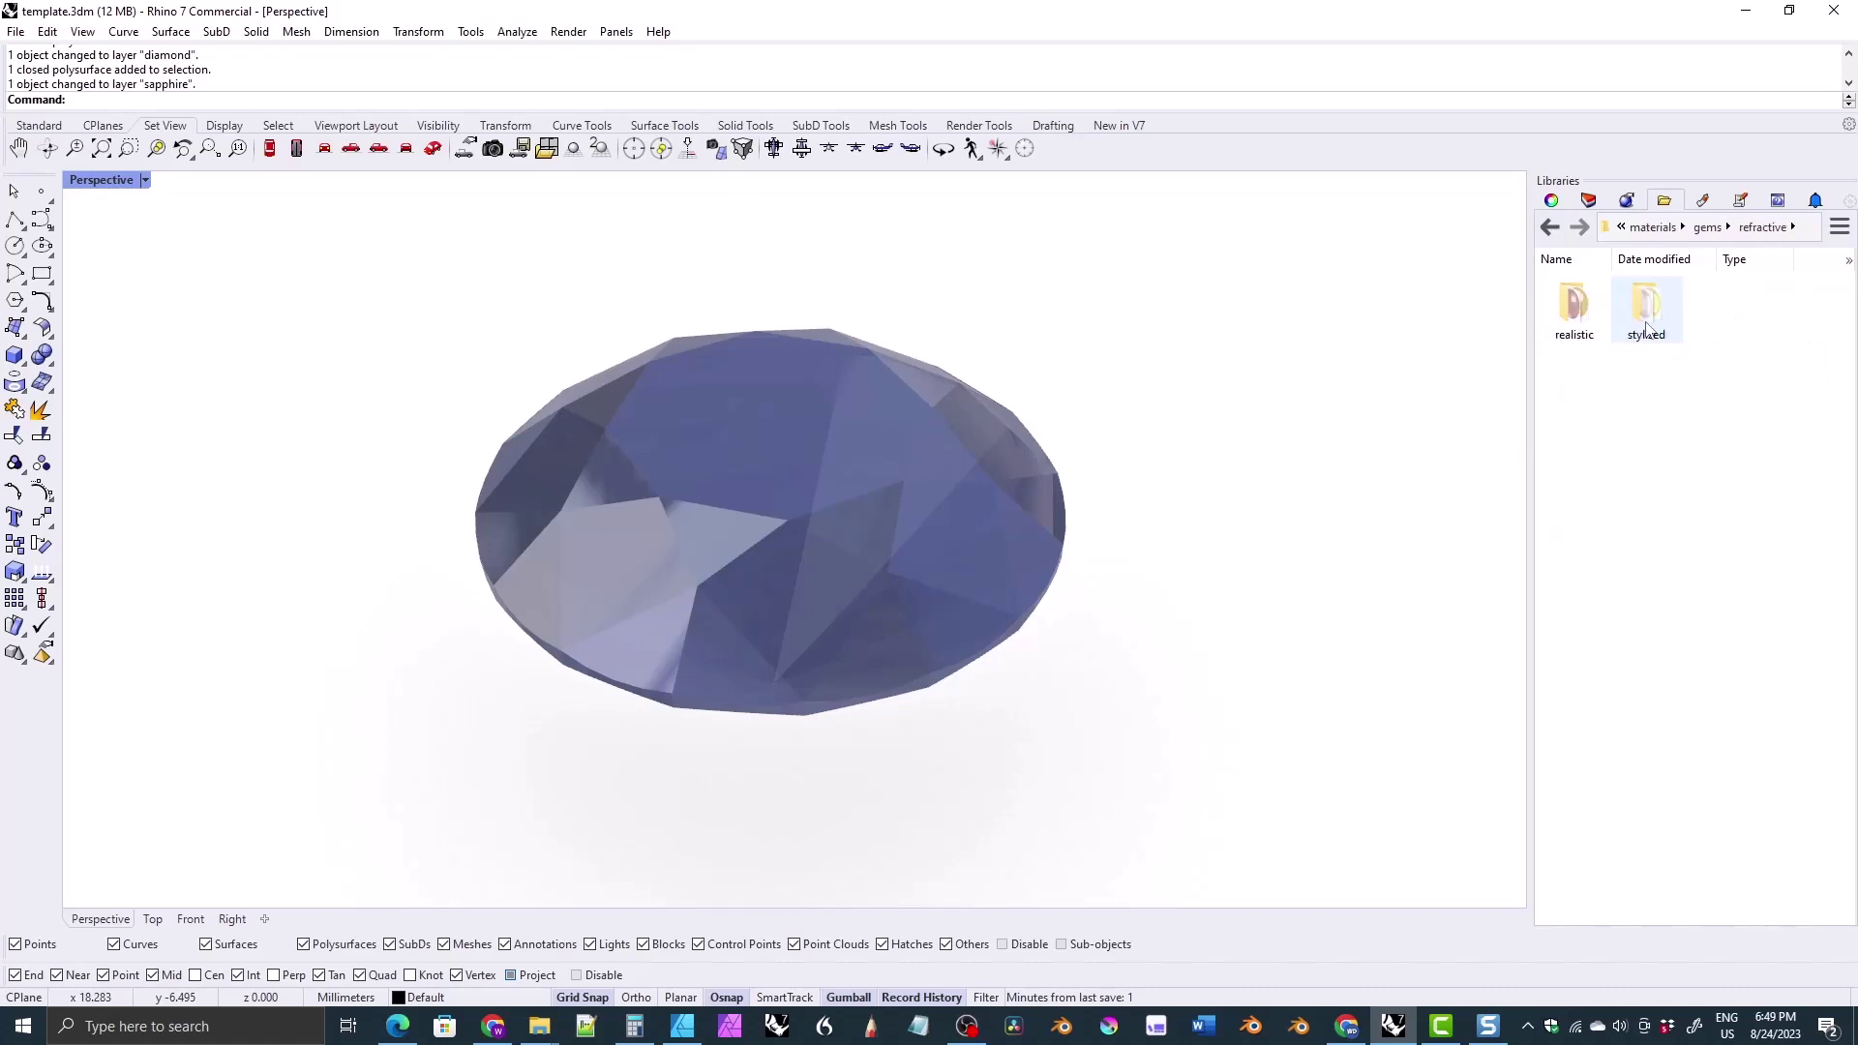
double_click(1648, 319)
double_click(1647, 319)
left_click_drag(1569, 307, 954, 552)
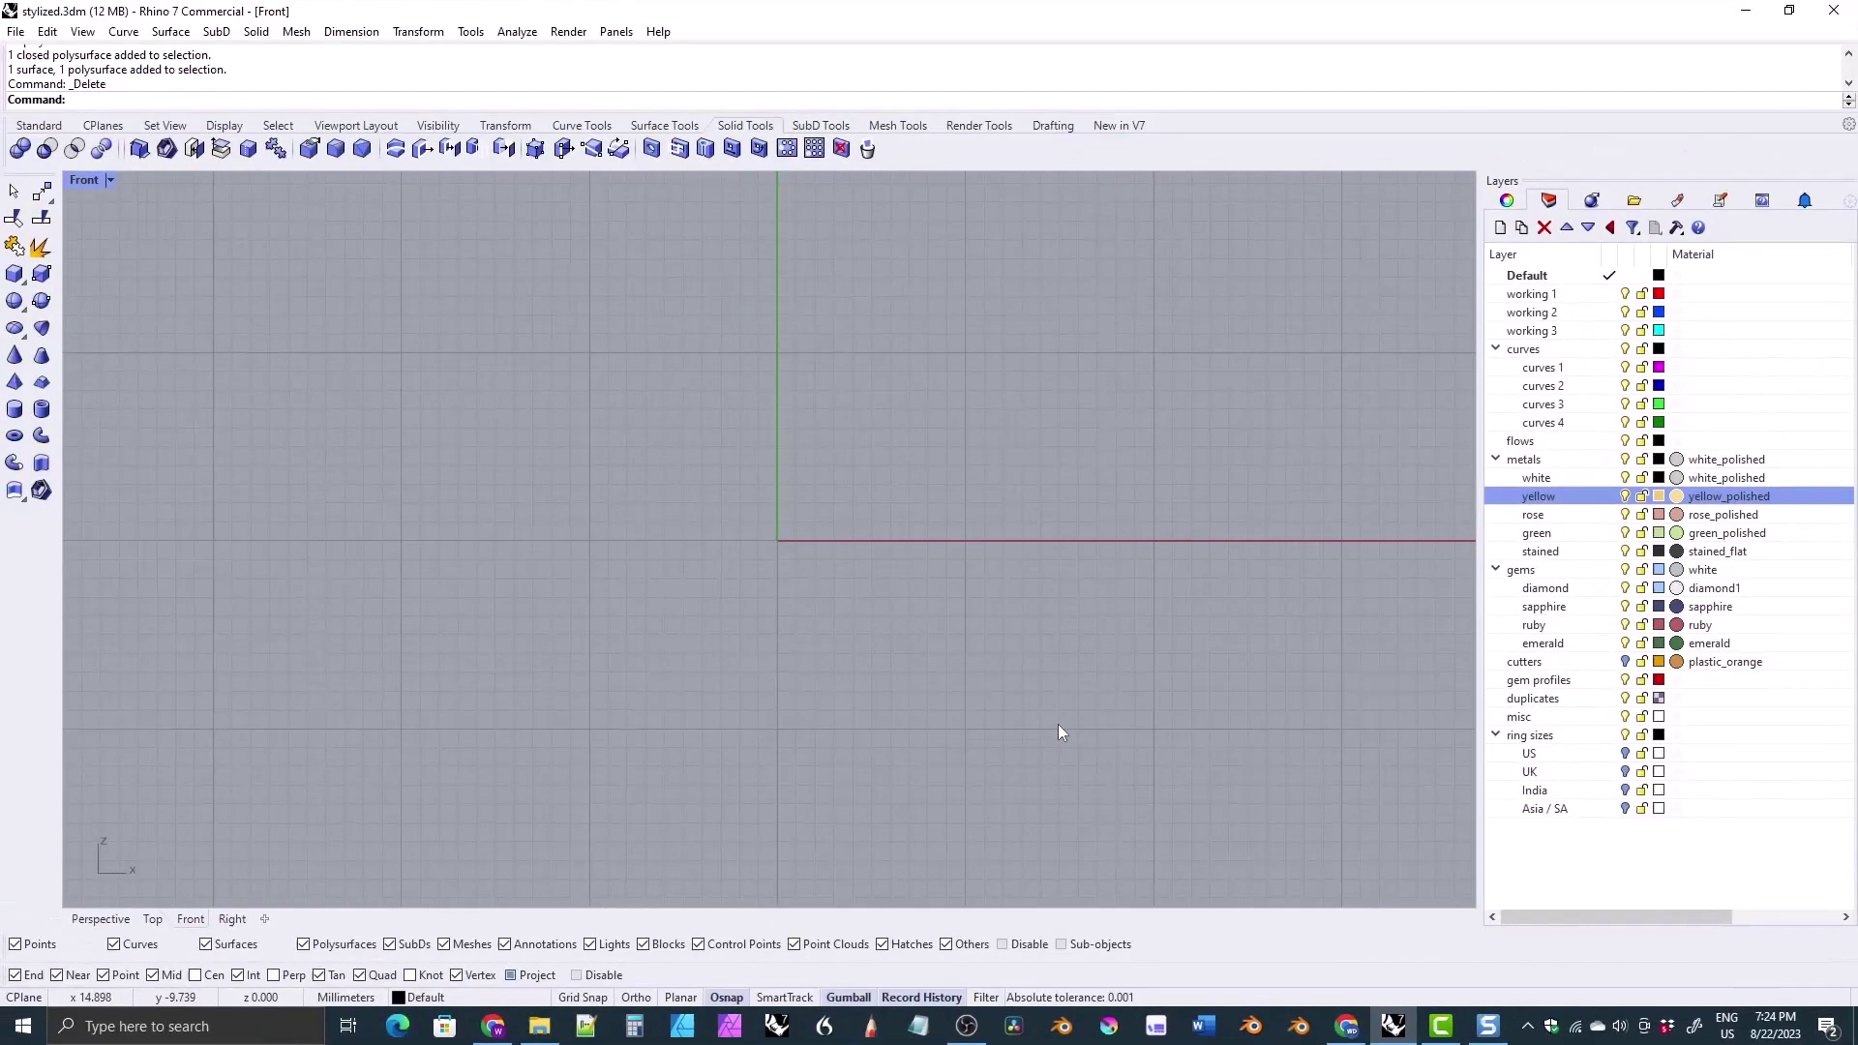
- Show the US ring-size ruler, draw a circle centered at 0 through mark 6, and zoom to it
left_click(1528, 753)
scroll(758, 484, "up", 5)
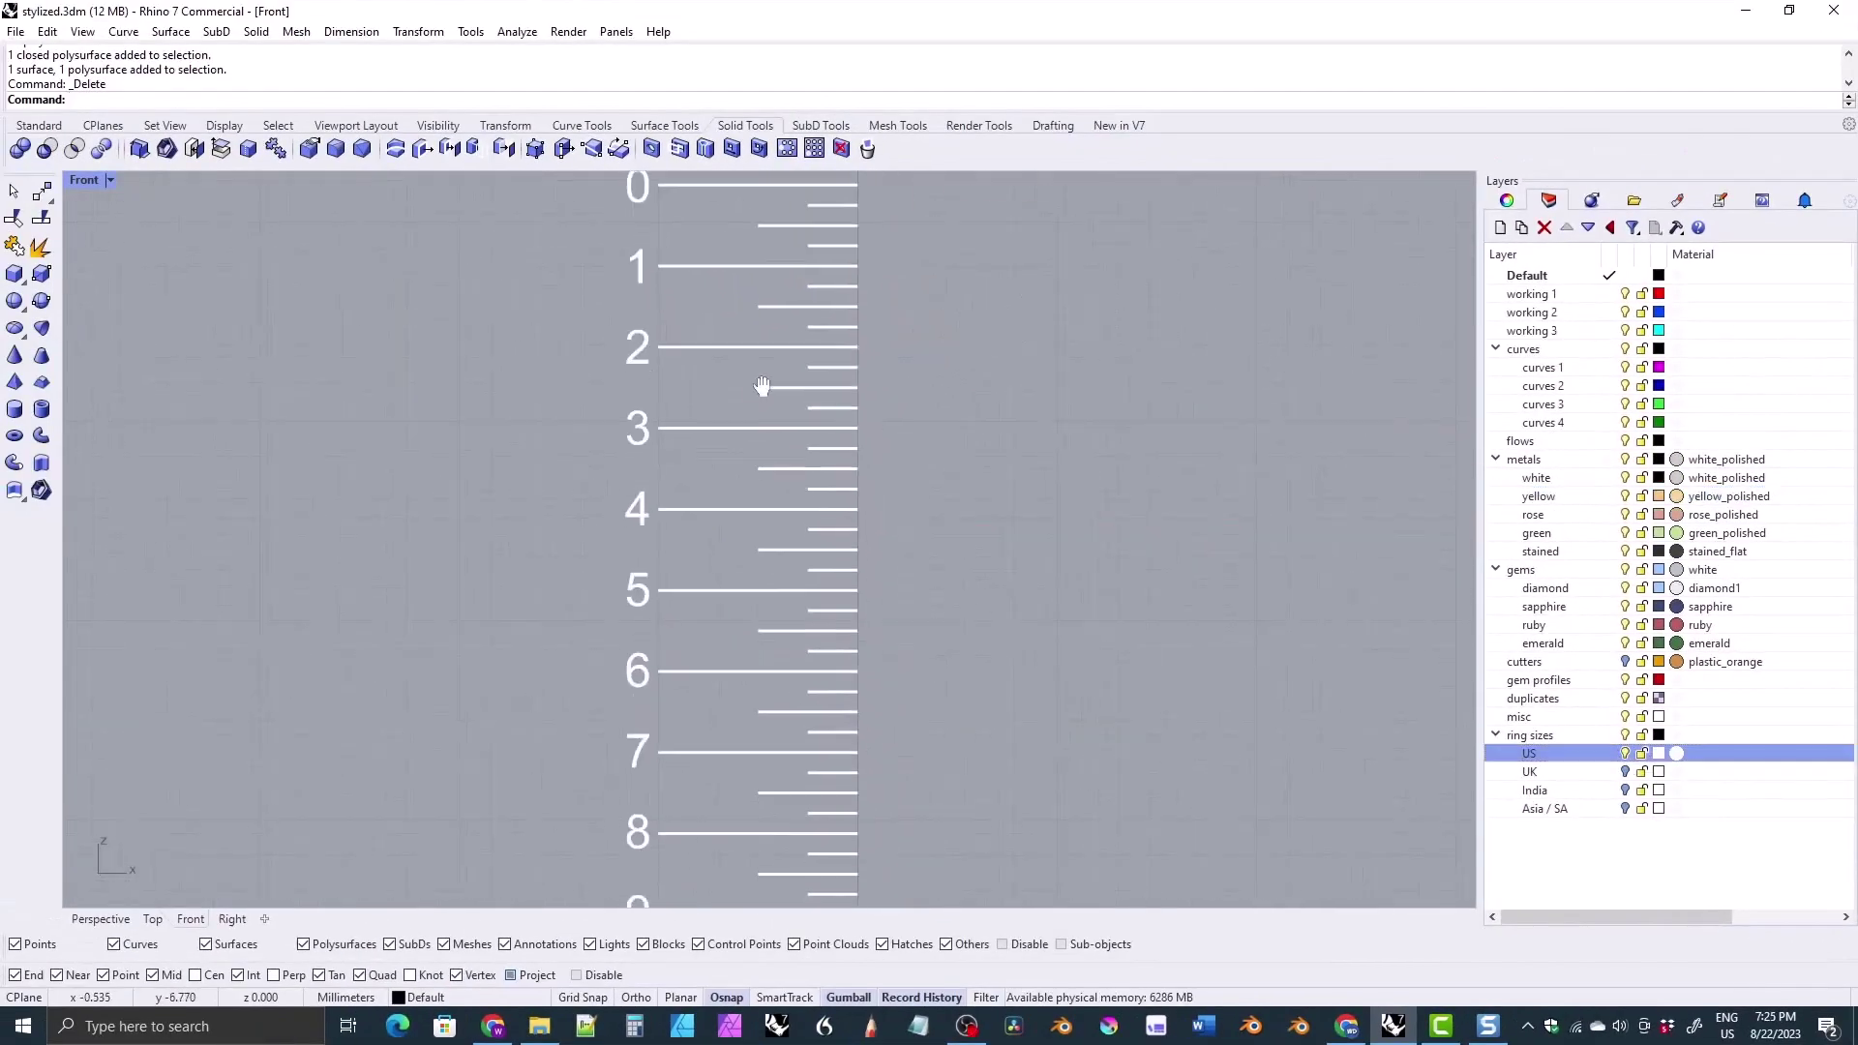
type("0")
key("Return")
left_click(860, 672)
left_click(164, 125)
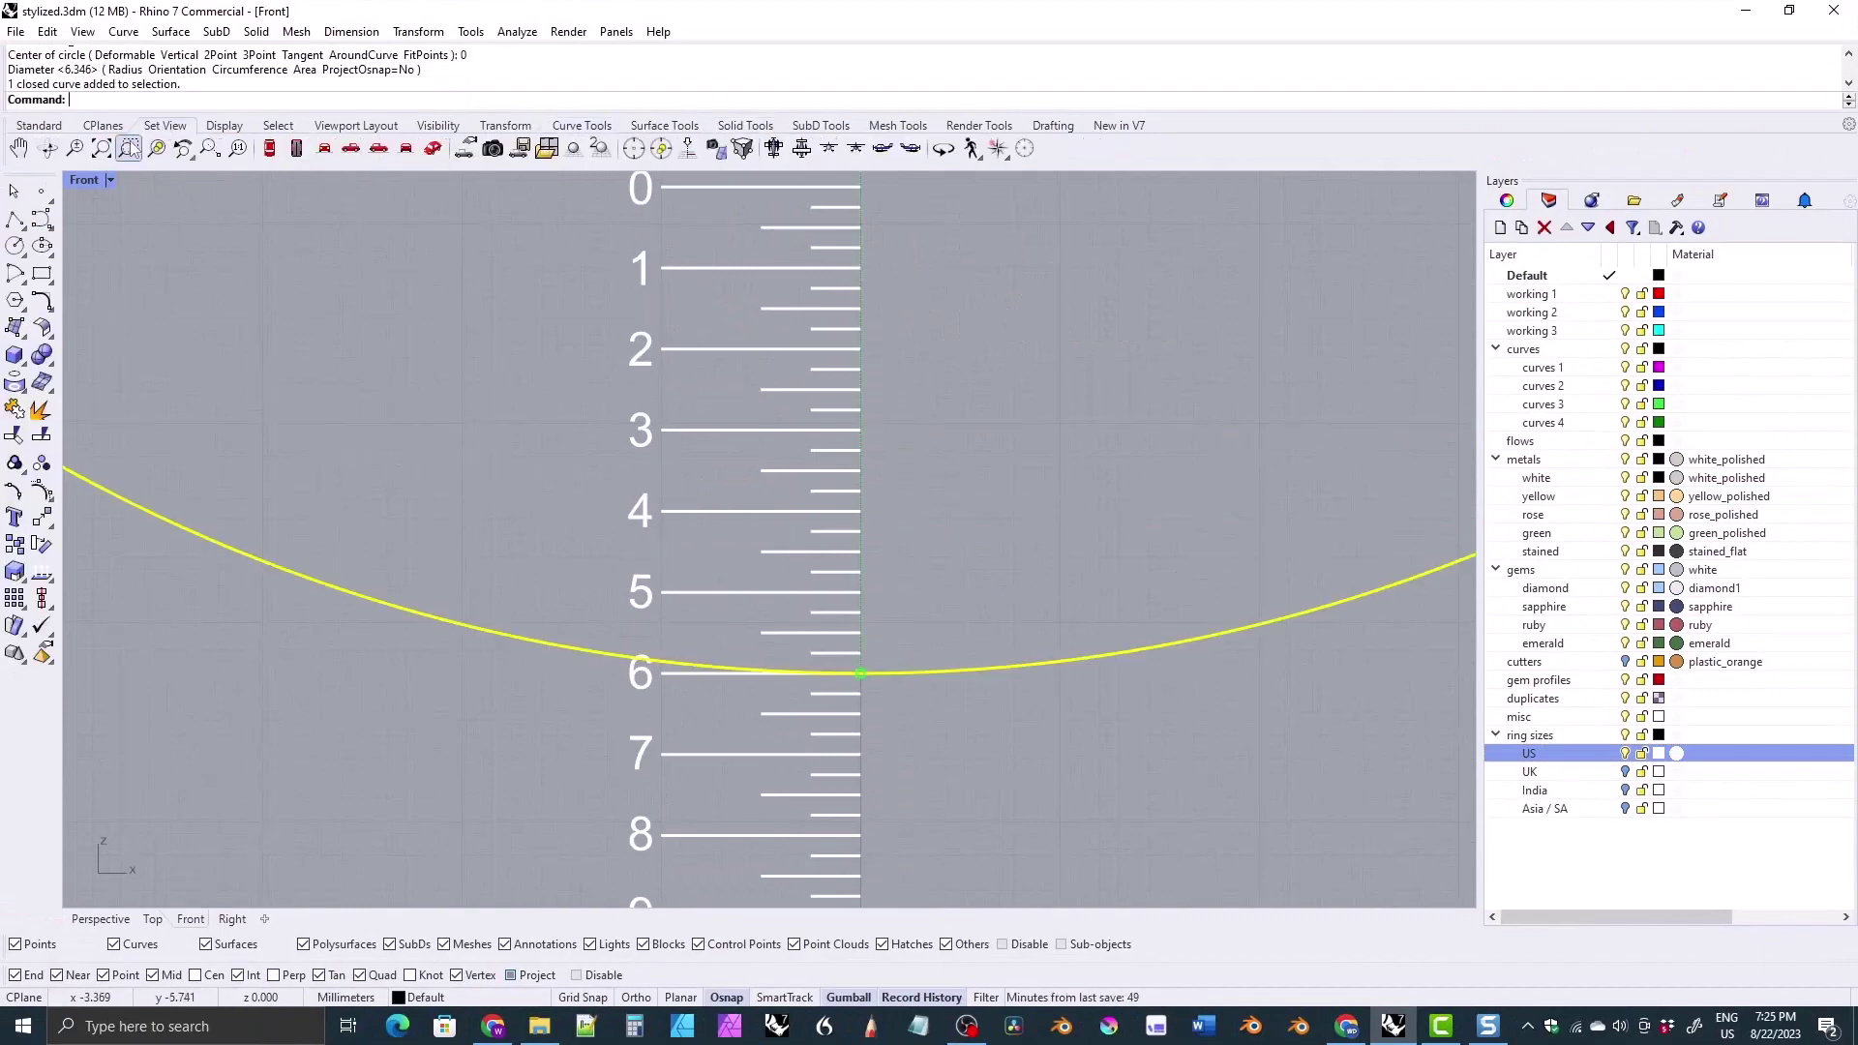
left_click(135, 148)
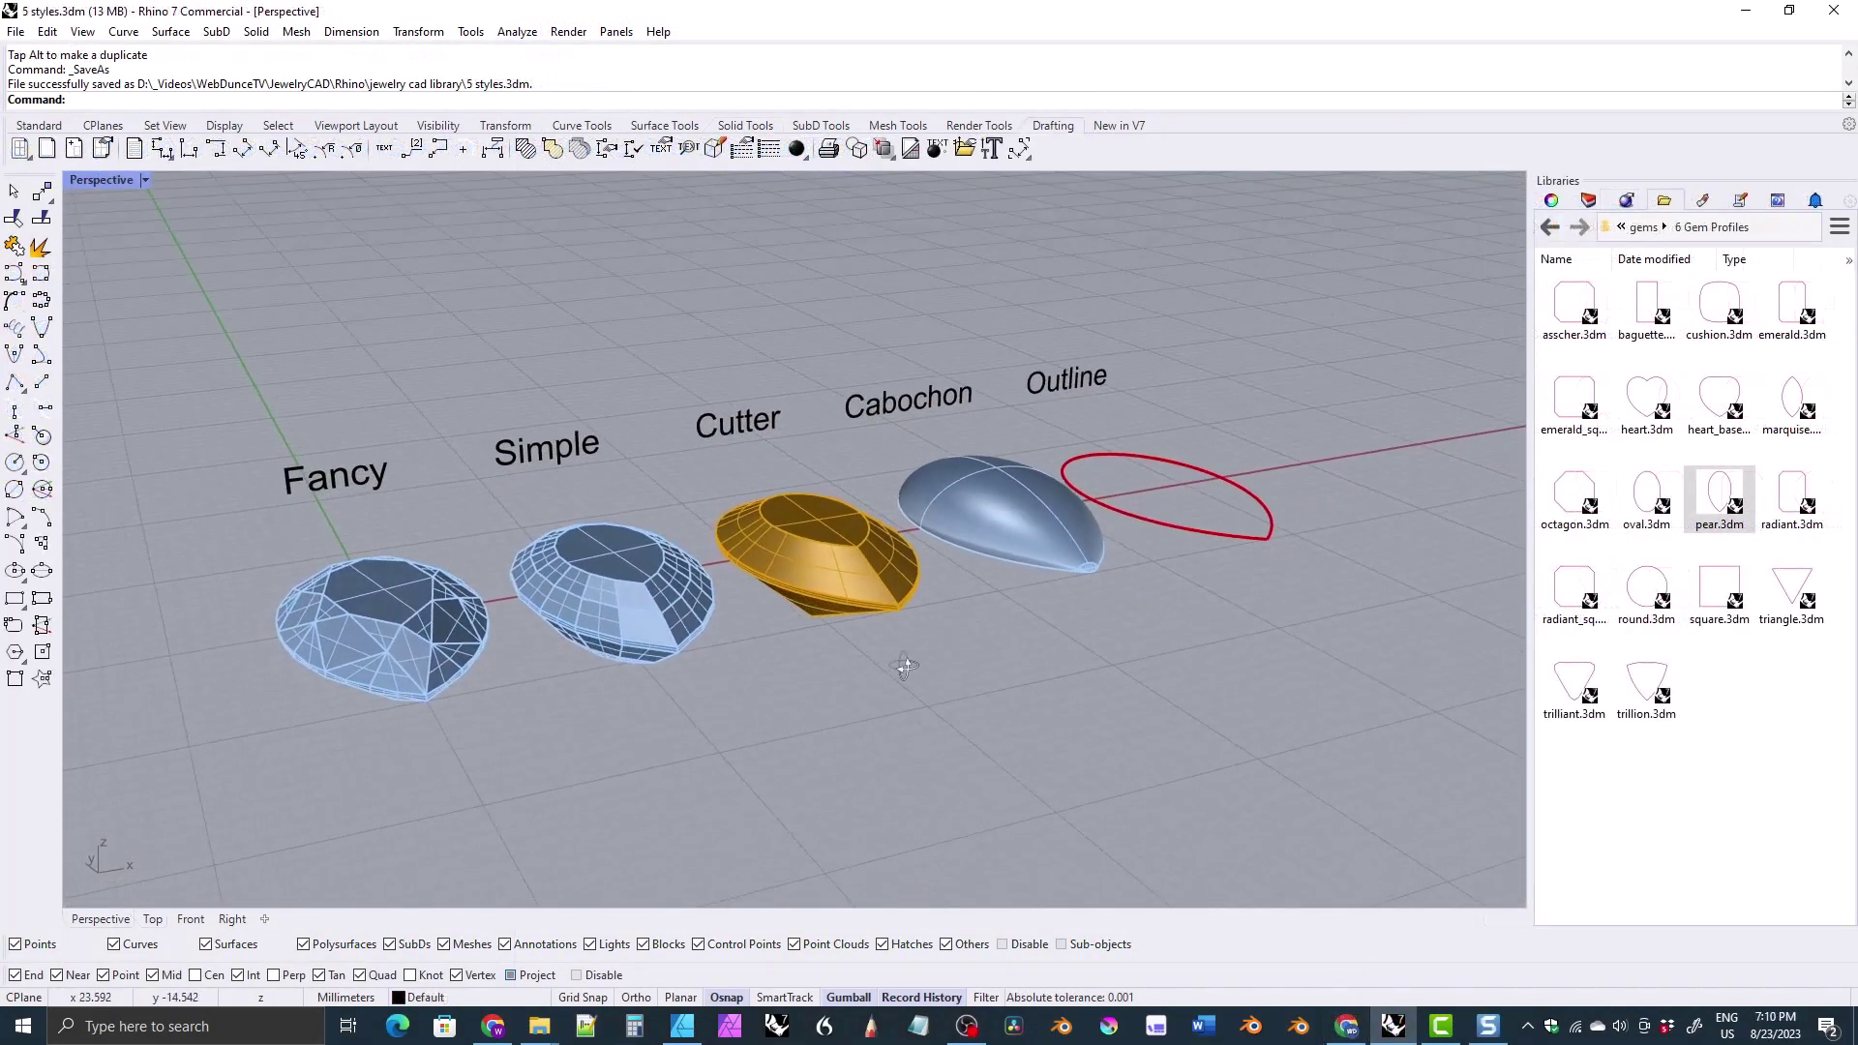
- Orbit the Perspective view so the gem styles face more frontally
right_click_drag(920, 660, 896, 691)
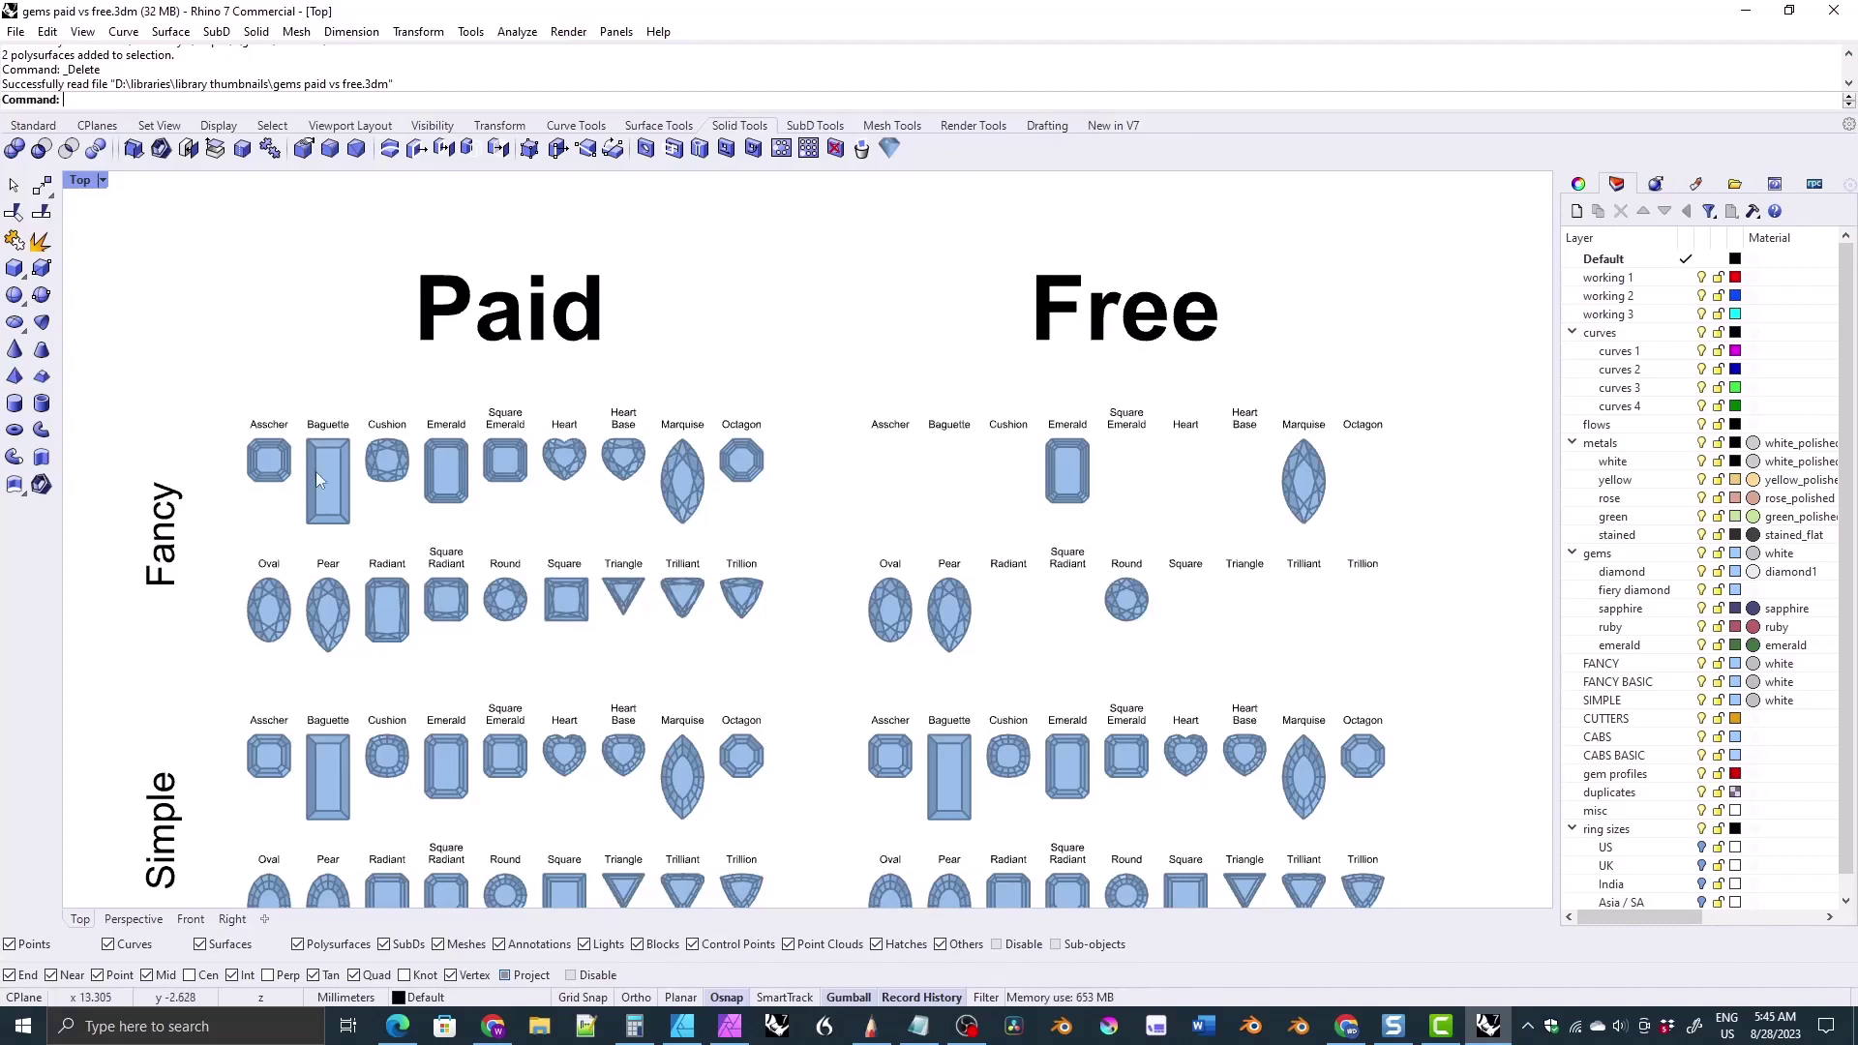
- Zoom and pan the Top view through the Fancy, Simple, Cutters, Cabochons and Gem Outlines rows
scroll(622, 324, "down", 5)
right_click_drag(745, 333, 780, 258)
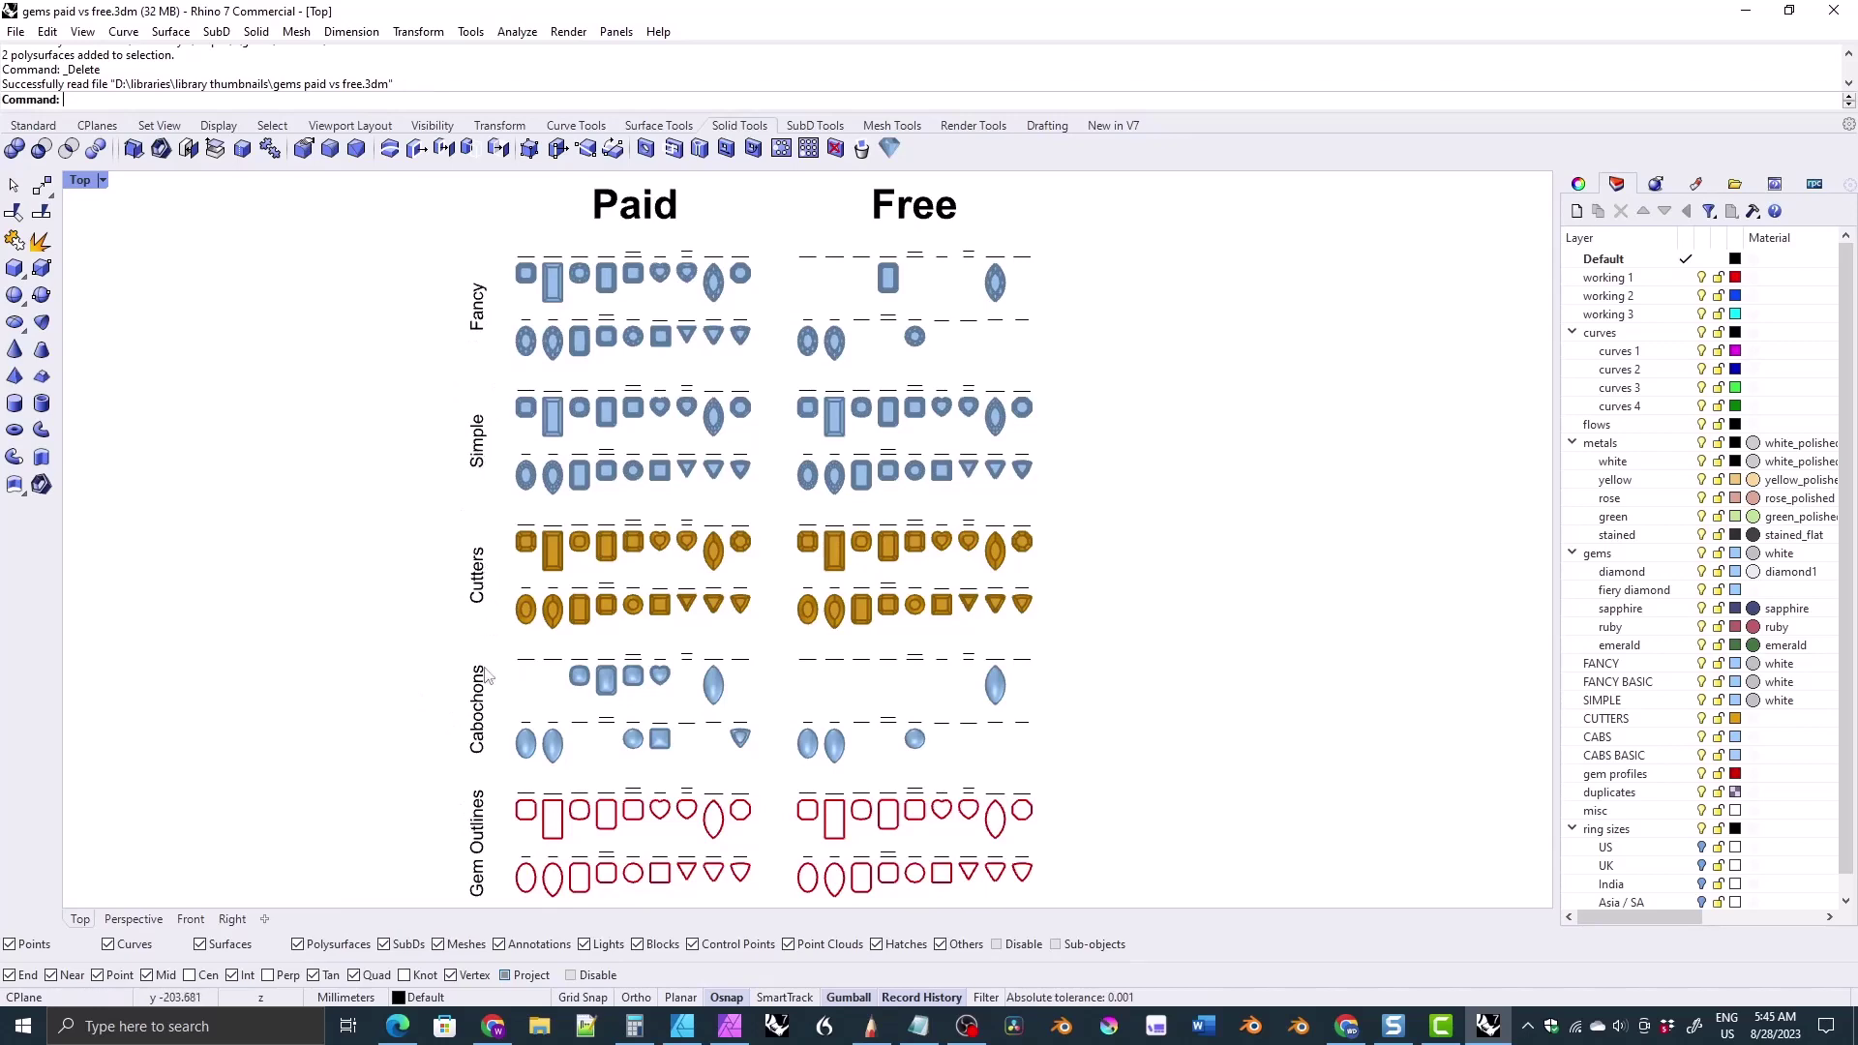
scroll(661, 482, "up", 5)
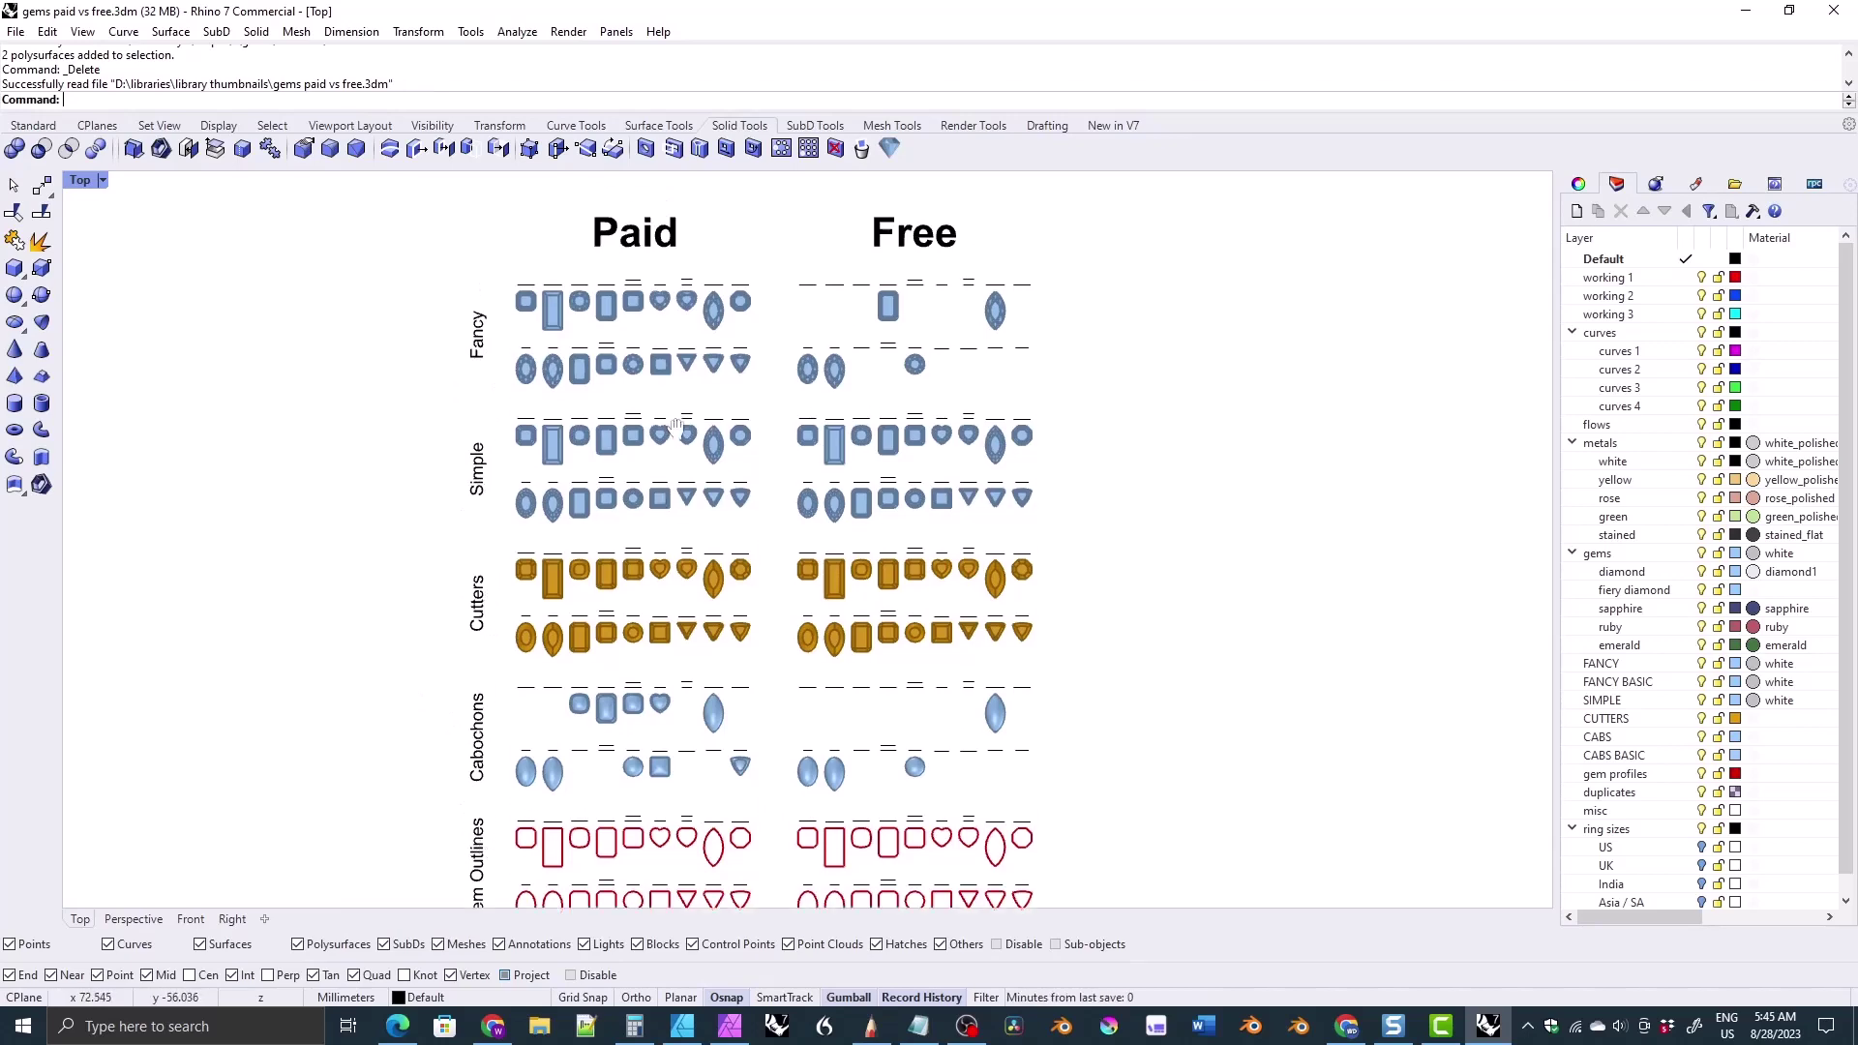
scroll(638, 445, "up", 2)
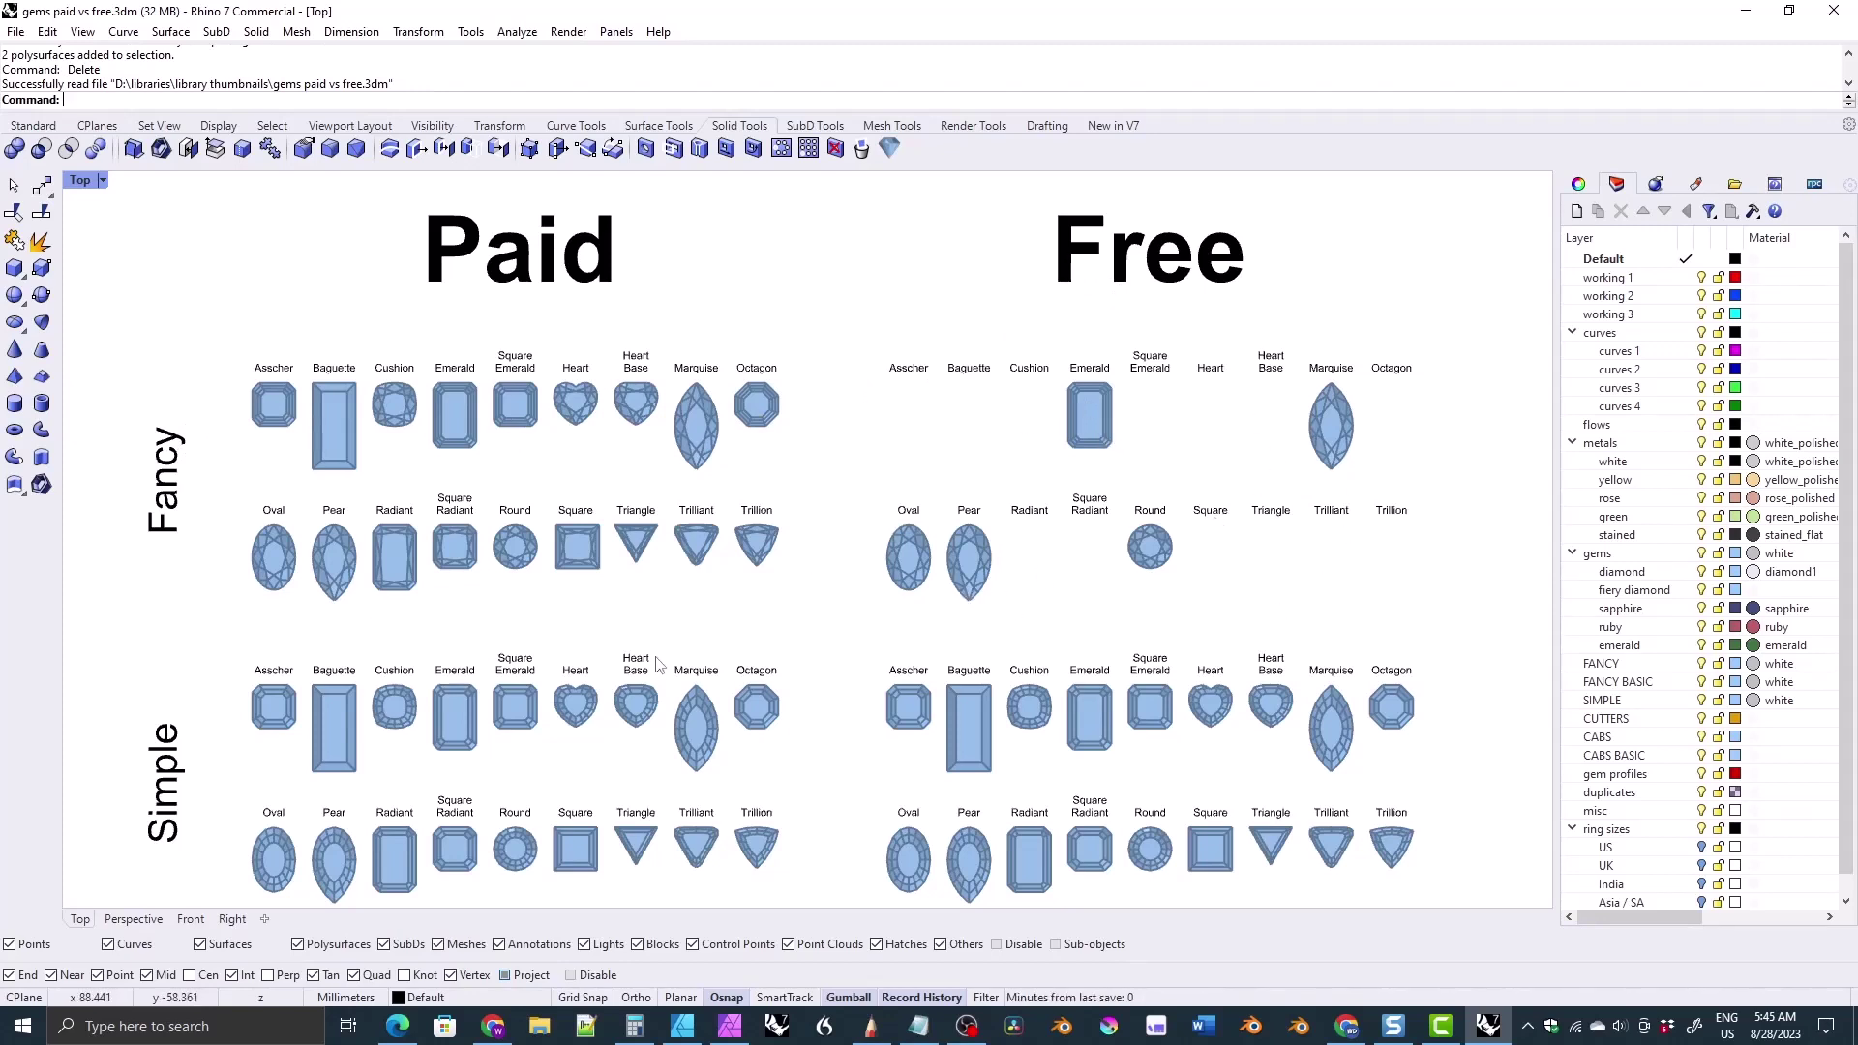
right_click_drag(642, 667, 631, 545)
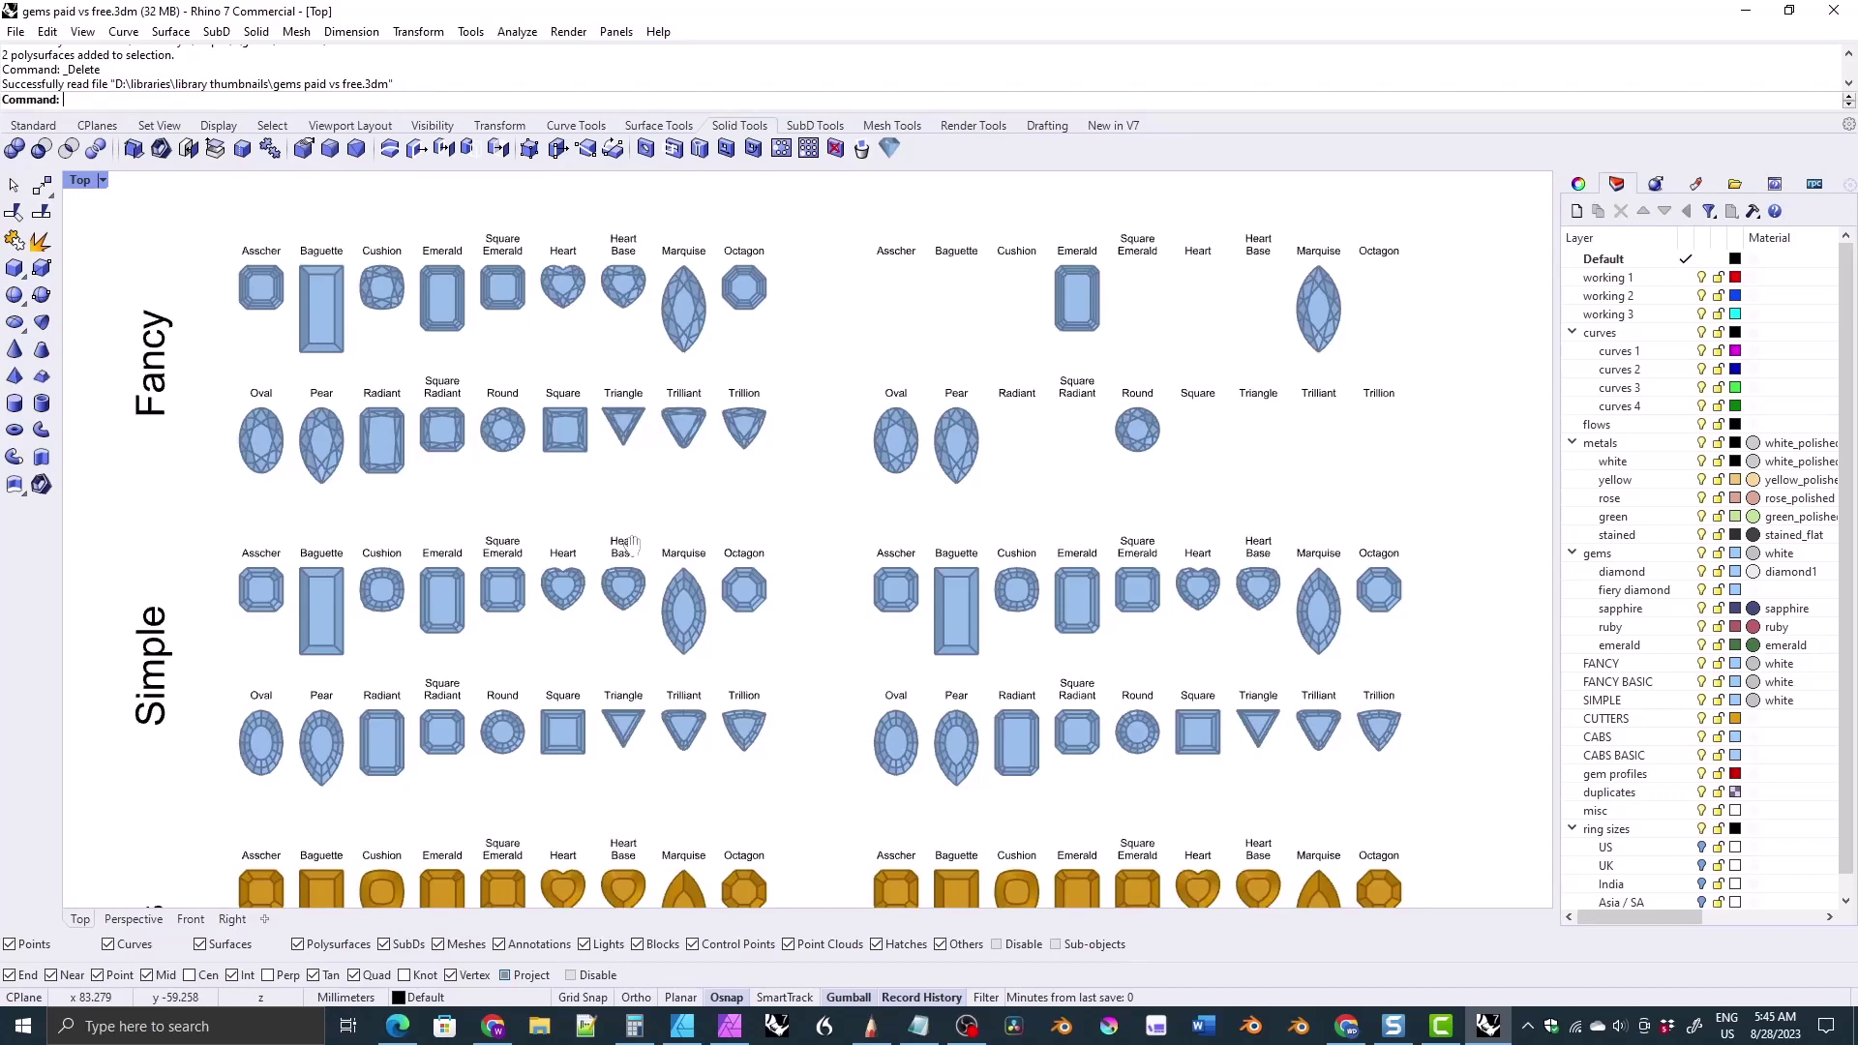
right_click_drag(630, 545, 650, 446)
right_click_drag(714, 631, 714, 626)
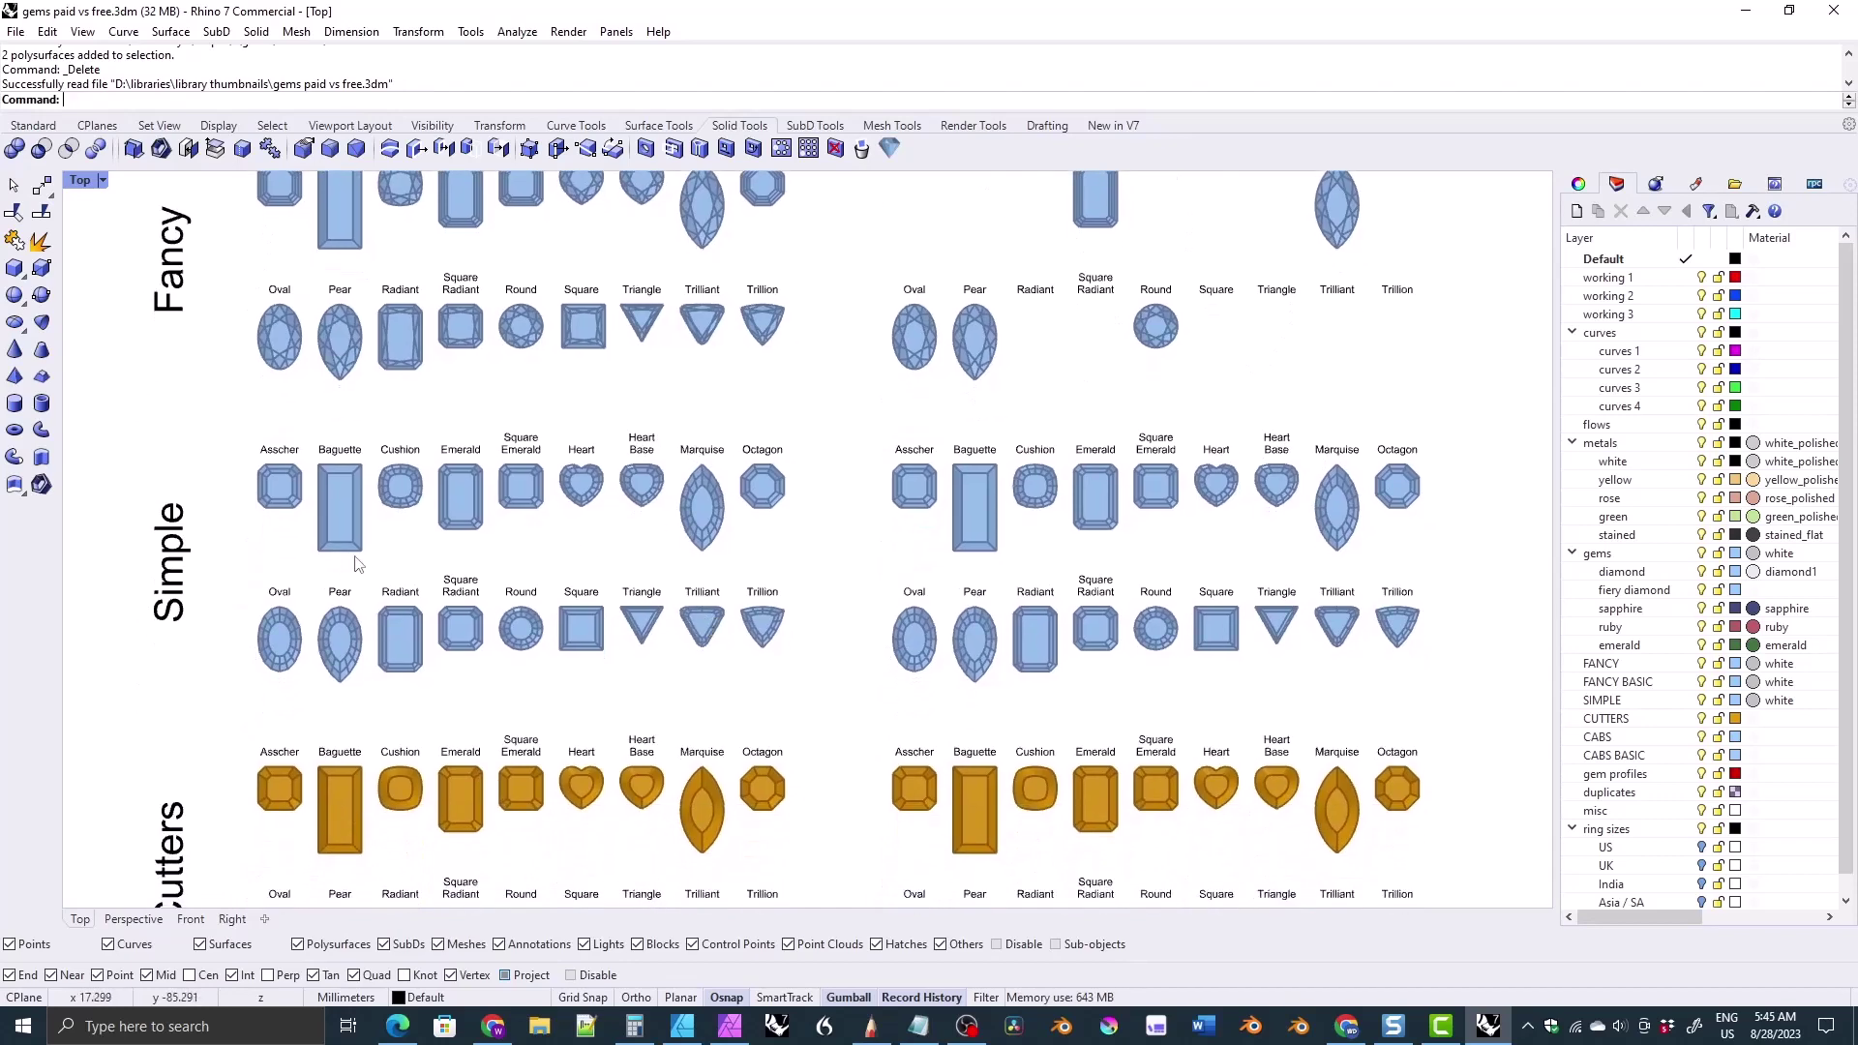
right_click_drag(618, 676, 600, 445)
right_click_drag(575, 813, 573, 523)
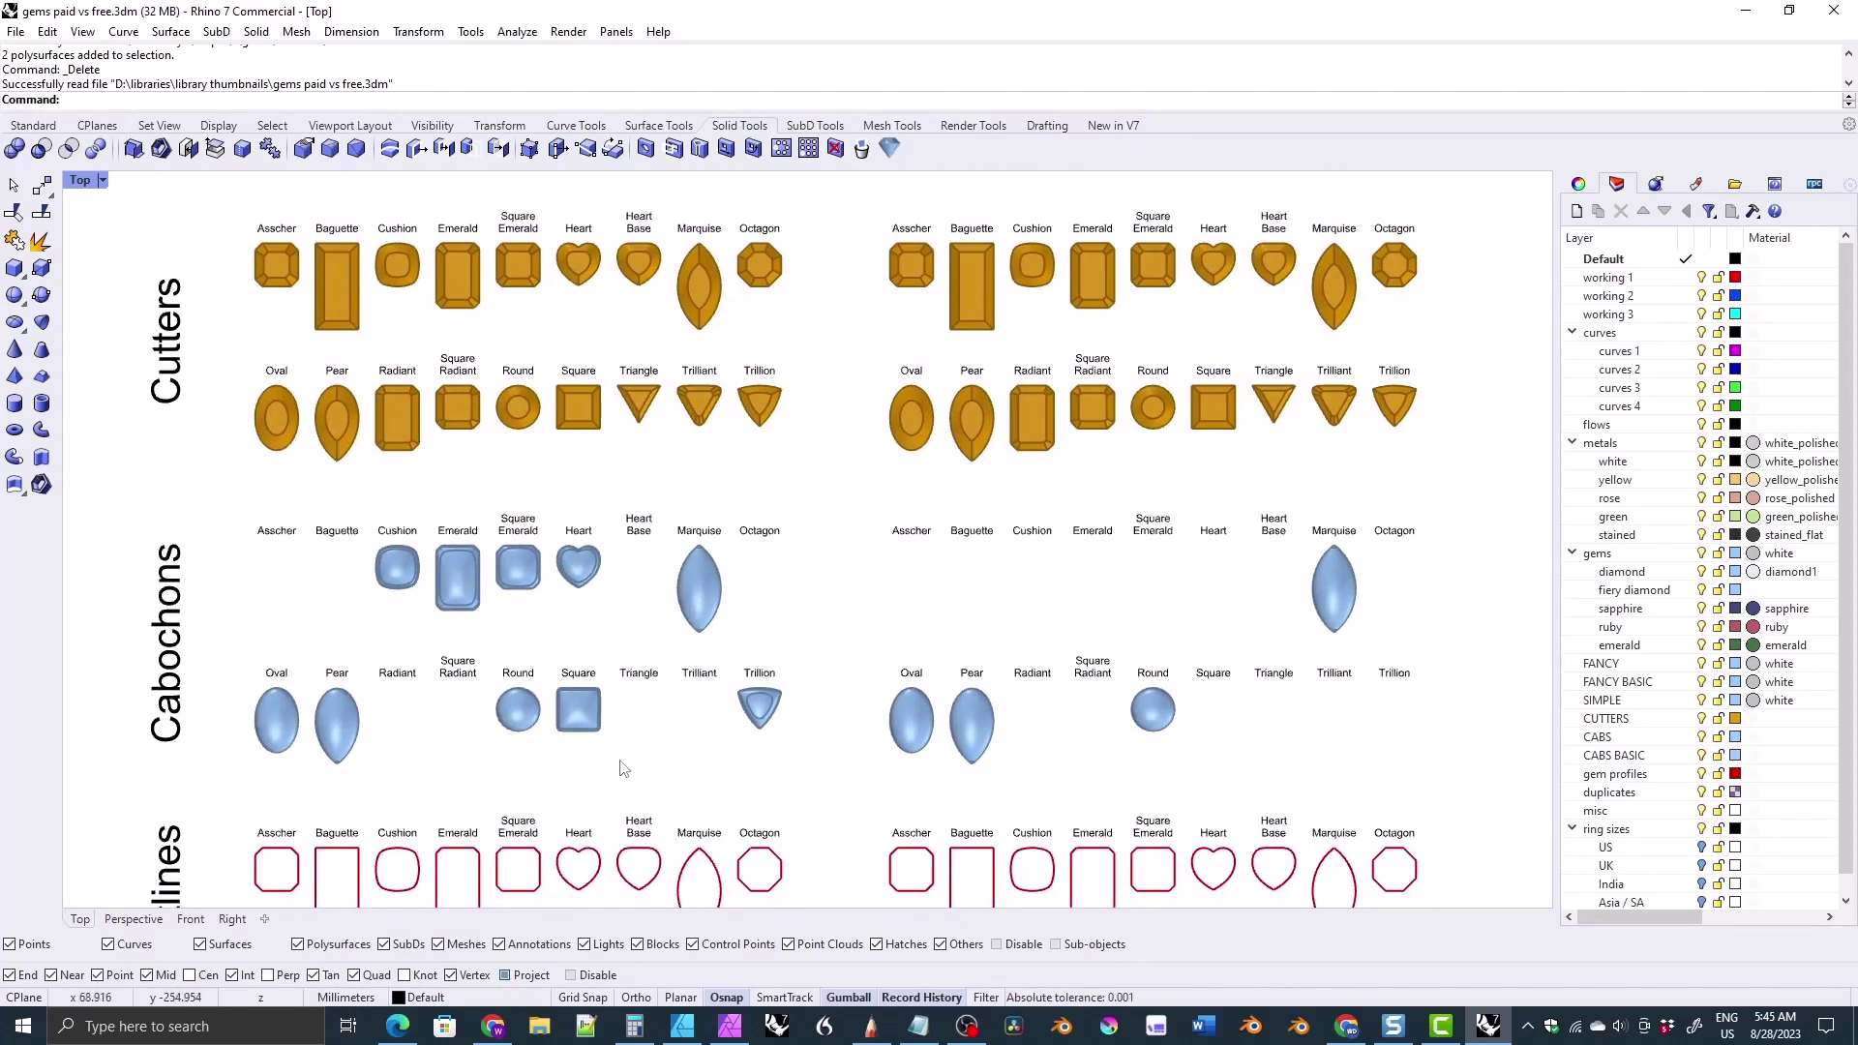
right_click_drag(975, 601, 977, 566)
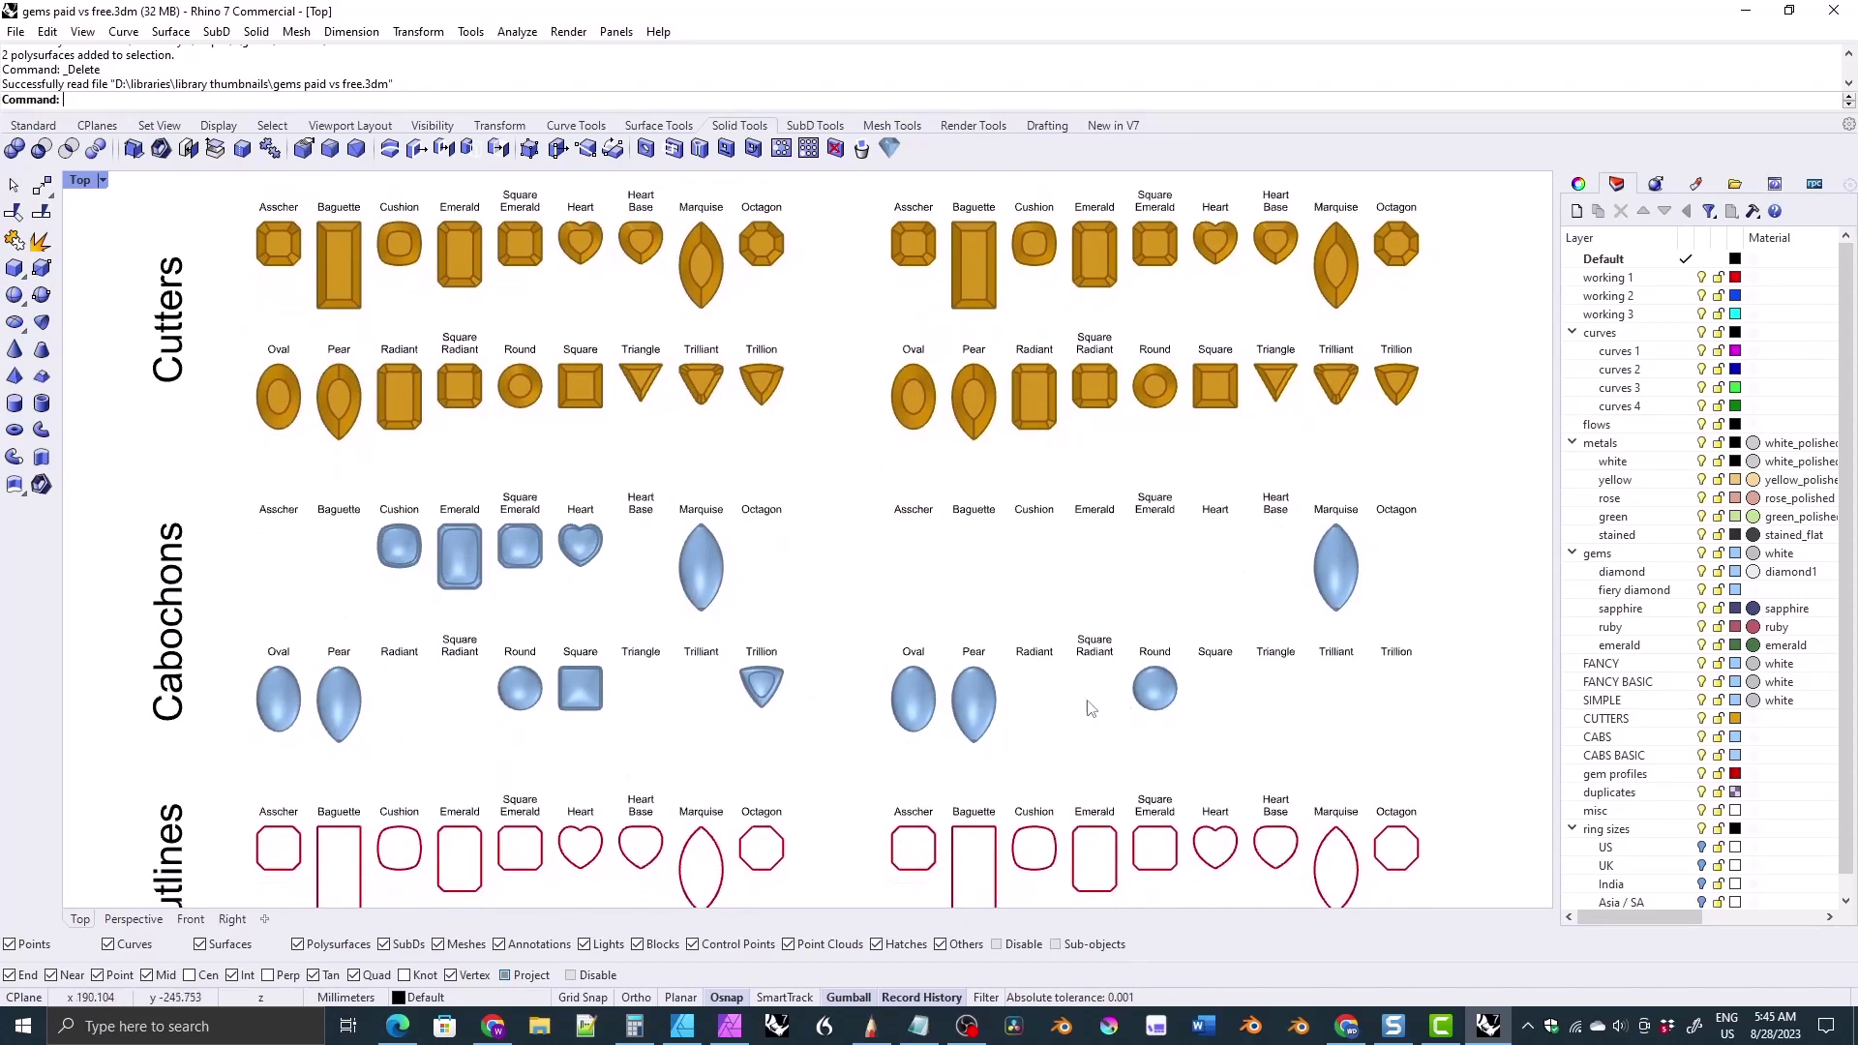
right_click_drag(809, 758, 685, 591)
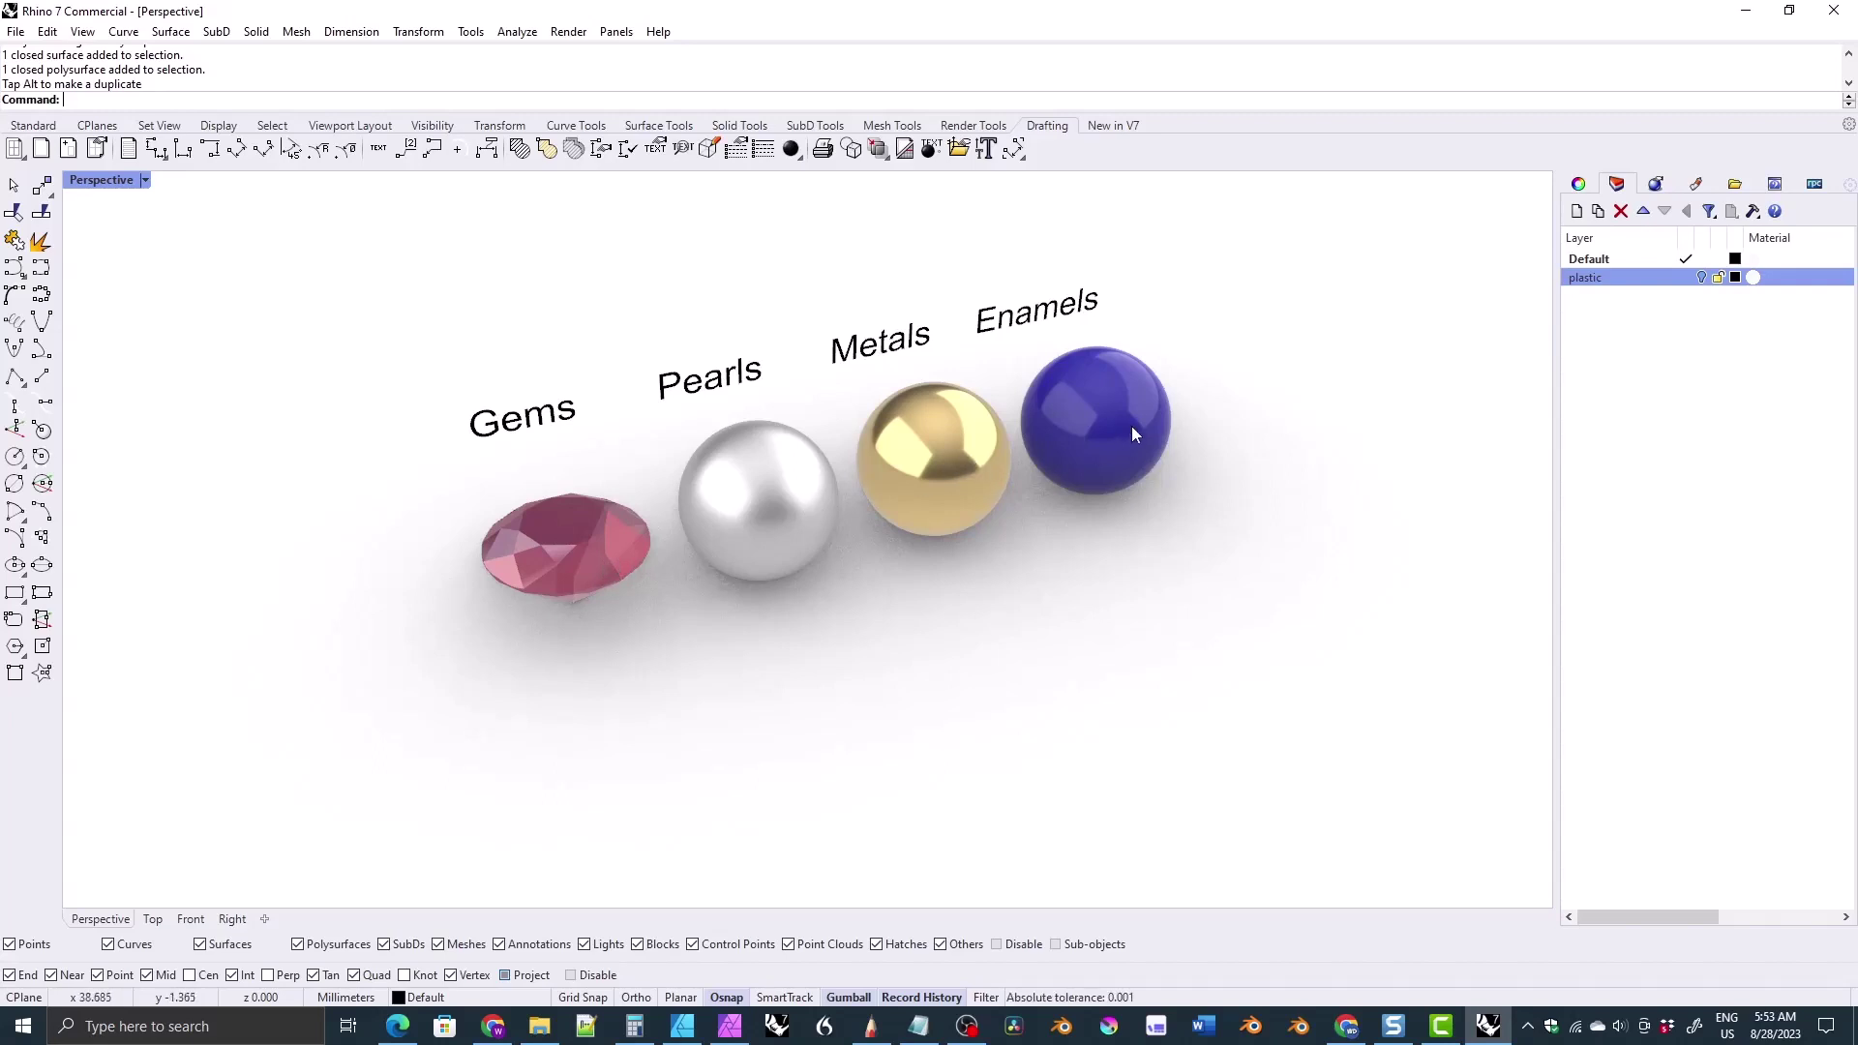
- Turn on the plastic layer and orbit the sample scene to view the extra samples
left_click(1701, 278)
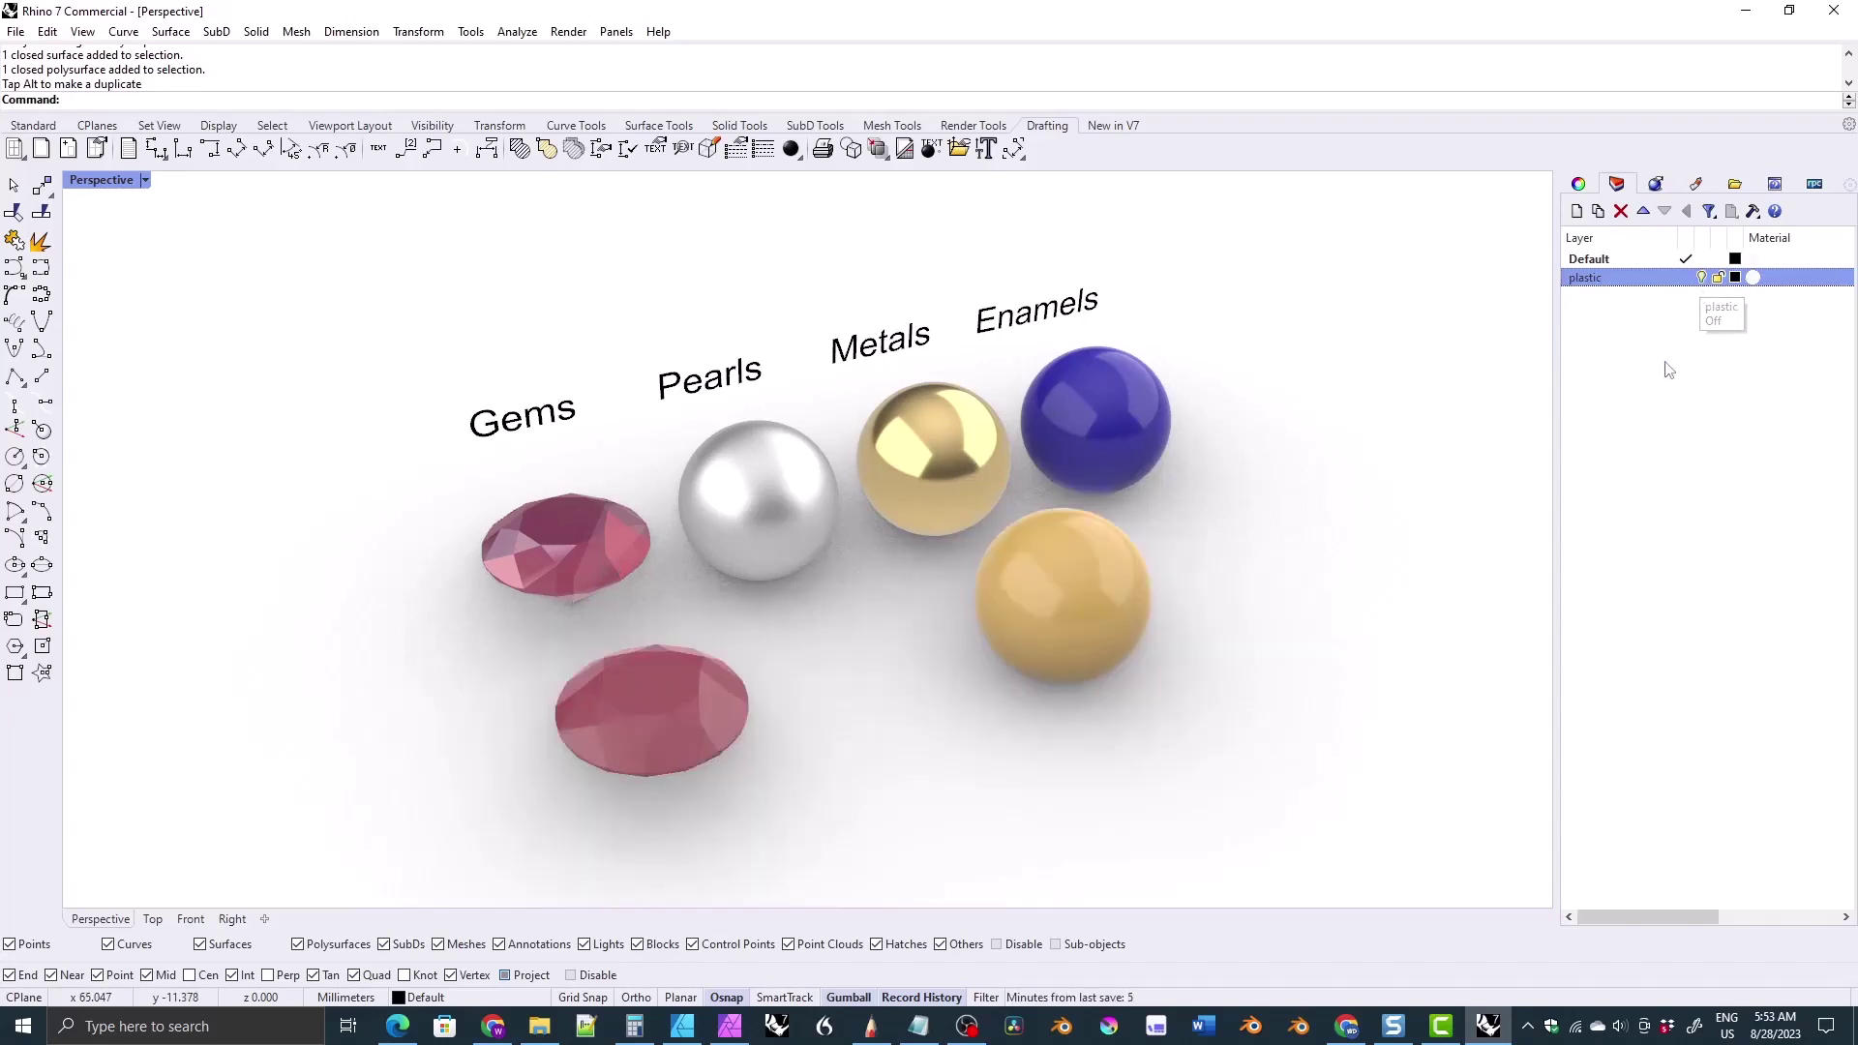
right_click_drag(722, 662, 608, 660)
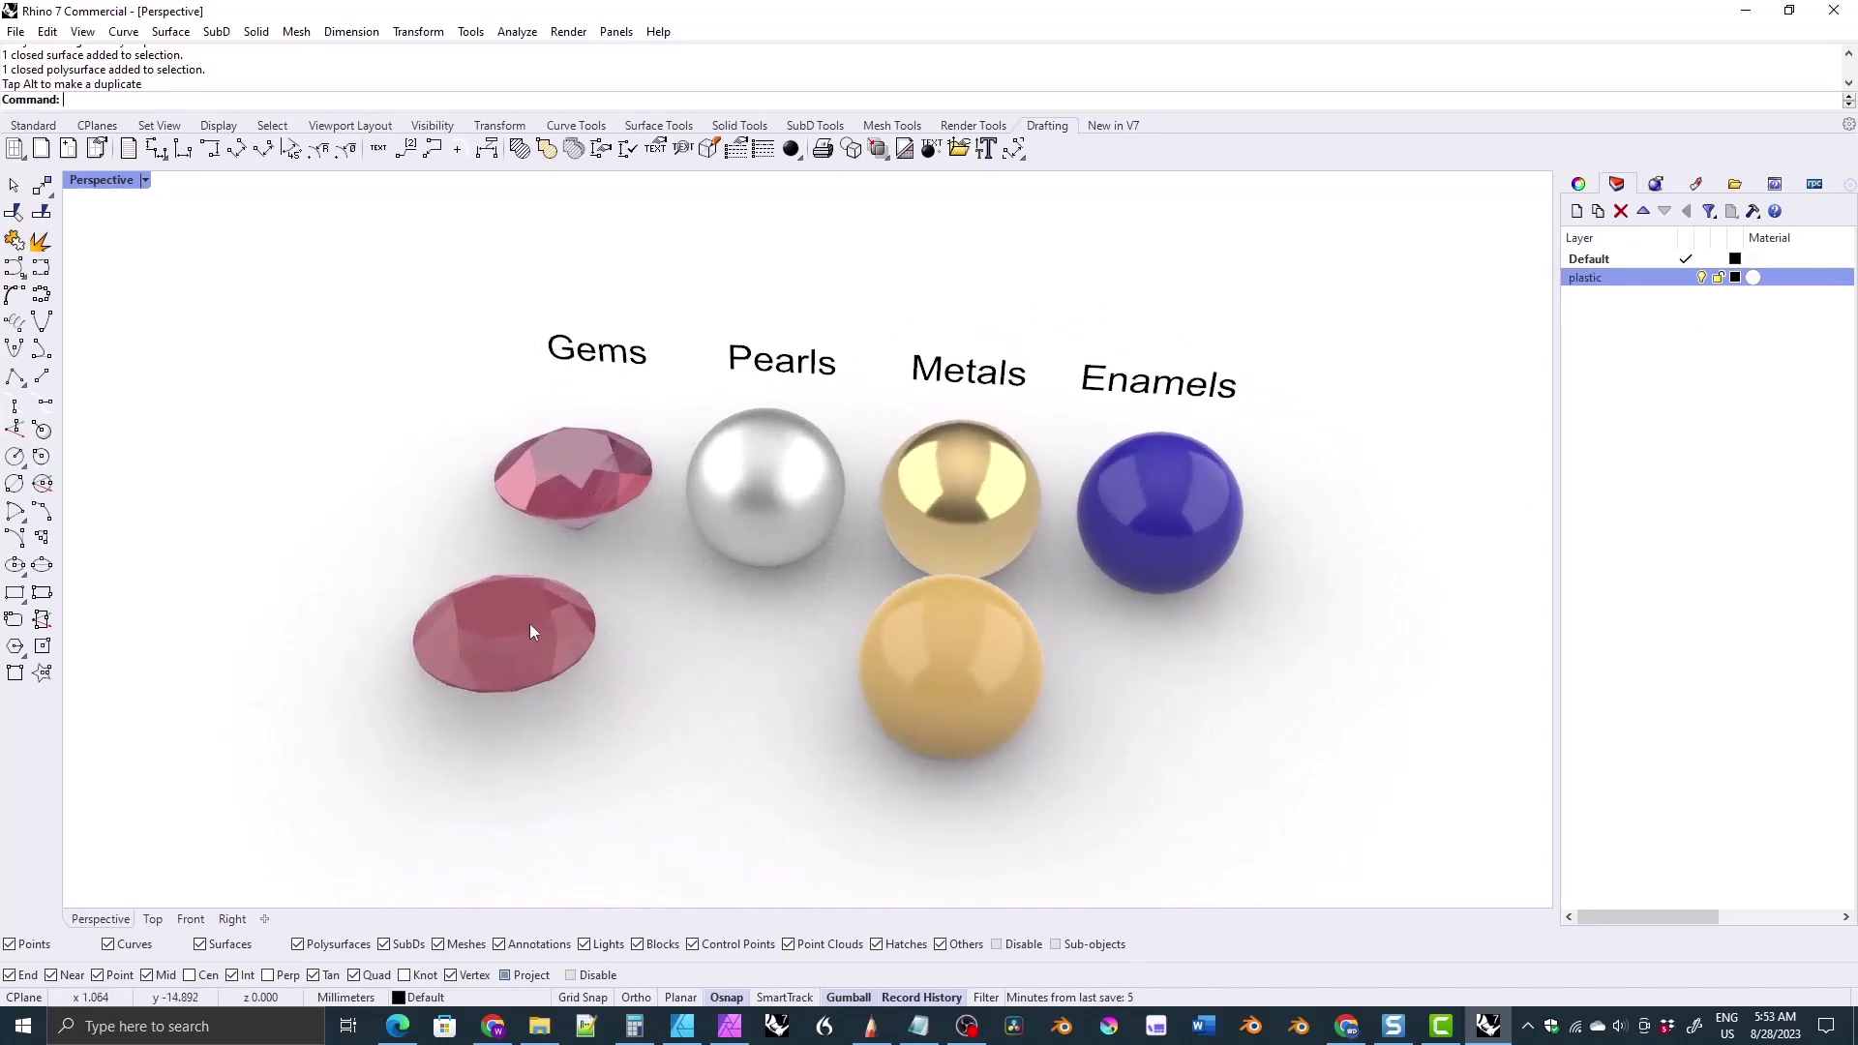
right_click_drag(973, 683, 713, 688)
right_click_drag(713, 687, 875, 636)
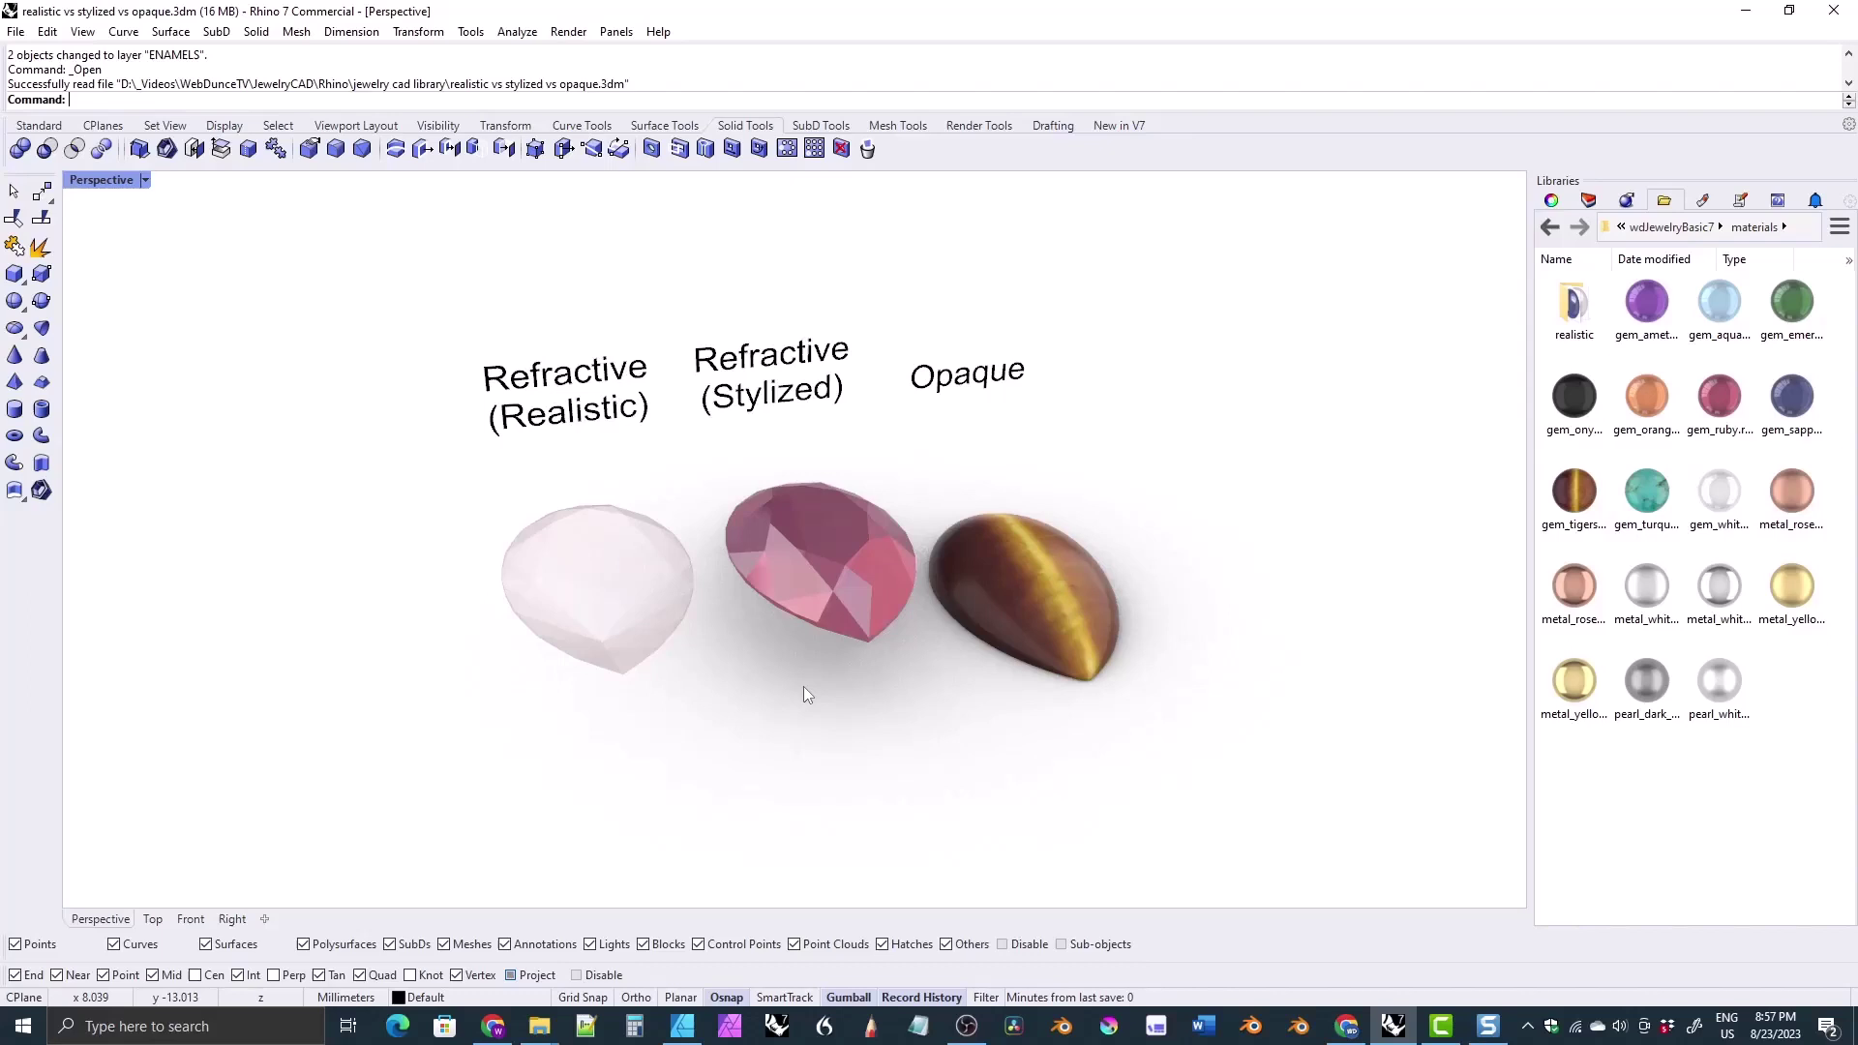
- Orbit the Perspective view of the three pear gems and bring up its display-mode list
mouse_move(833, 664)
right_mouse_down()
mouse_move(696, 733)
mouse_move(634, 713)
mouse_move(609, 655)
mouse_move(630, 593)
mouse_move(718, 580)
mouse_move(994, 688)
mouse_move(945, 754)
mouse_move(788, 756)
mouse_move(738, 722)
mouse_move(742, 664)
mouse_move(787, 635)
mouse_move(838, 642)
mouse_move(856, 669)
right_mouse_up()
left_click(145, 180)
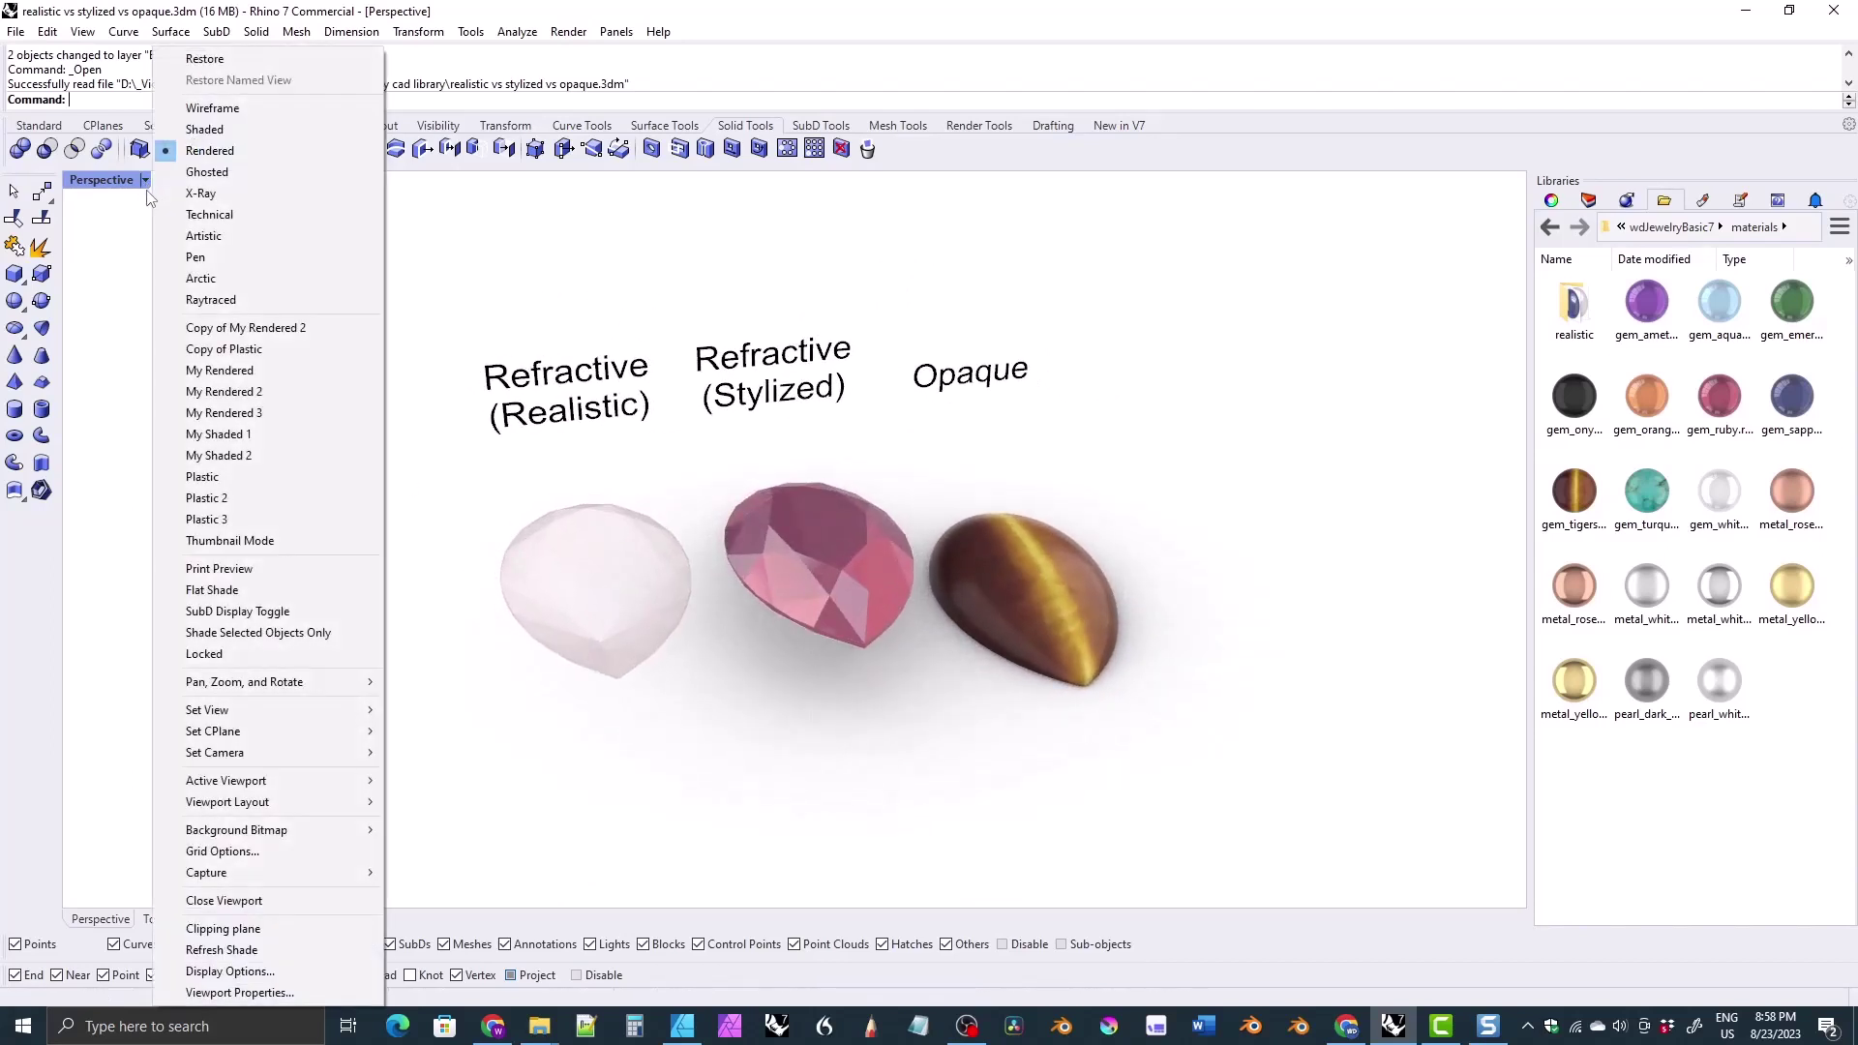
- Set the Perspective view to Raytraced and orbit the pear gems to two new angles
left_click(213, 299)
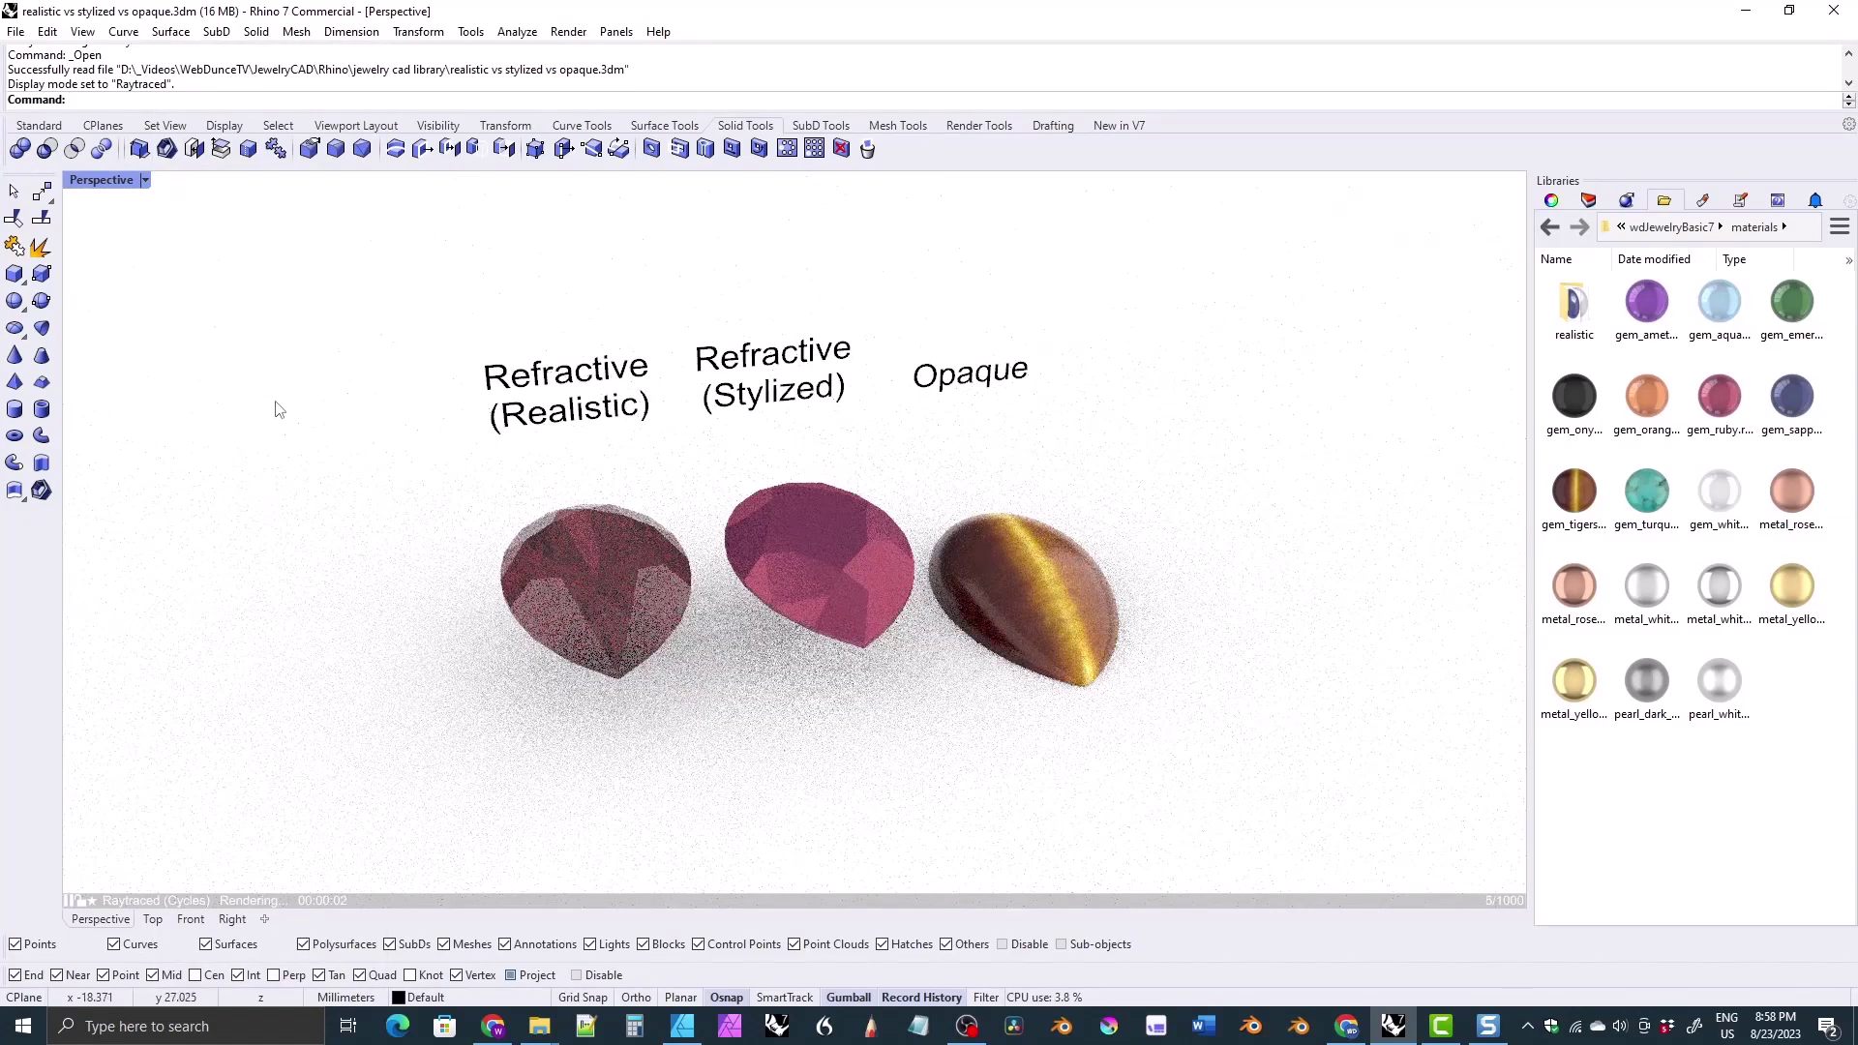
right_click_drag(332, 448, 353, 506)
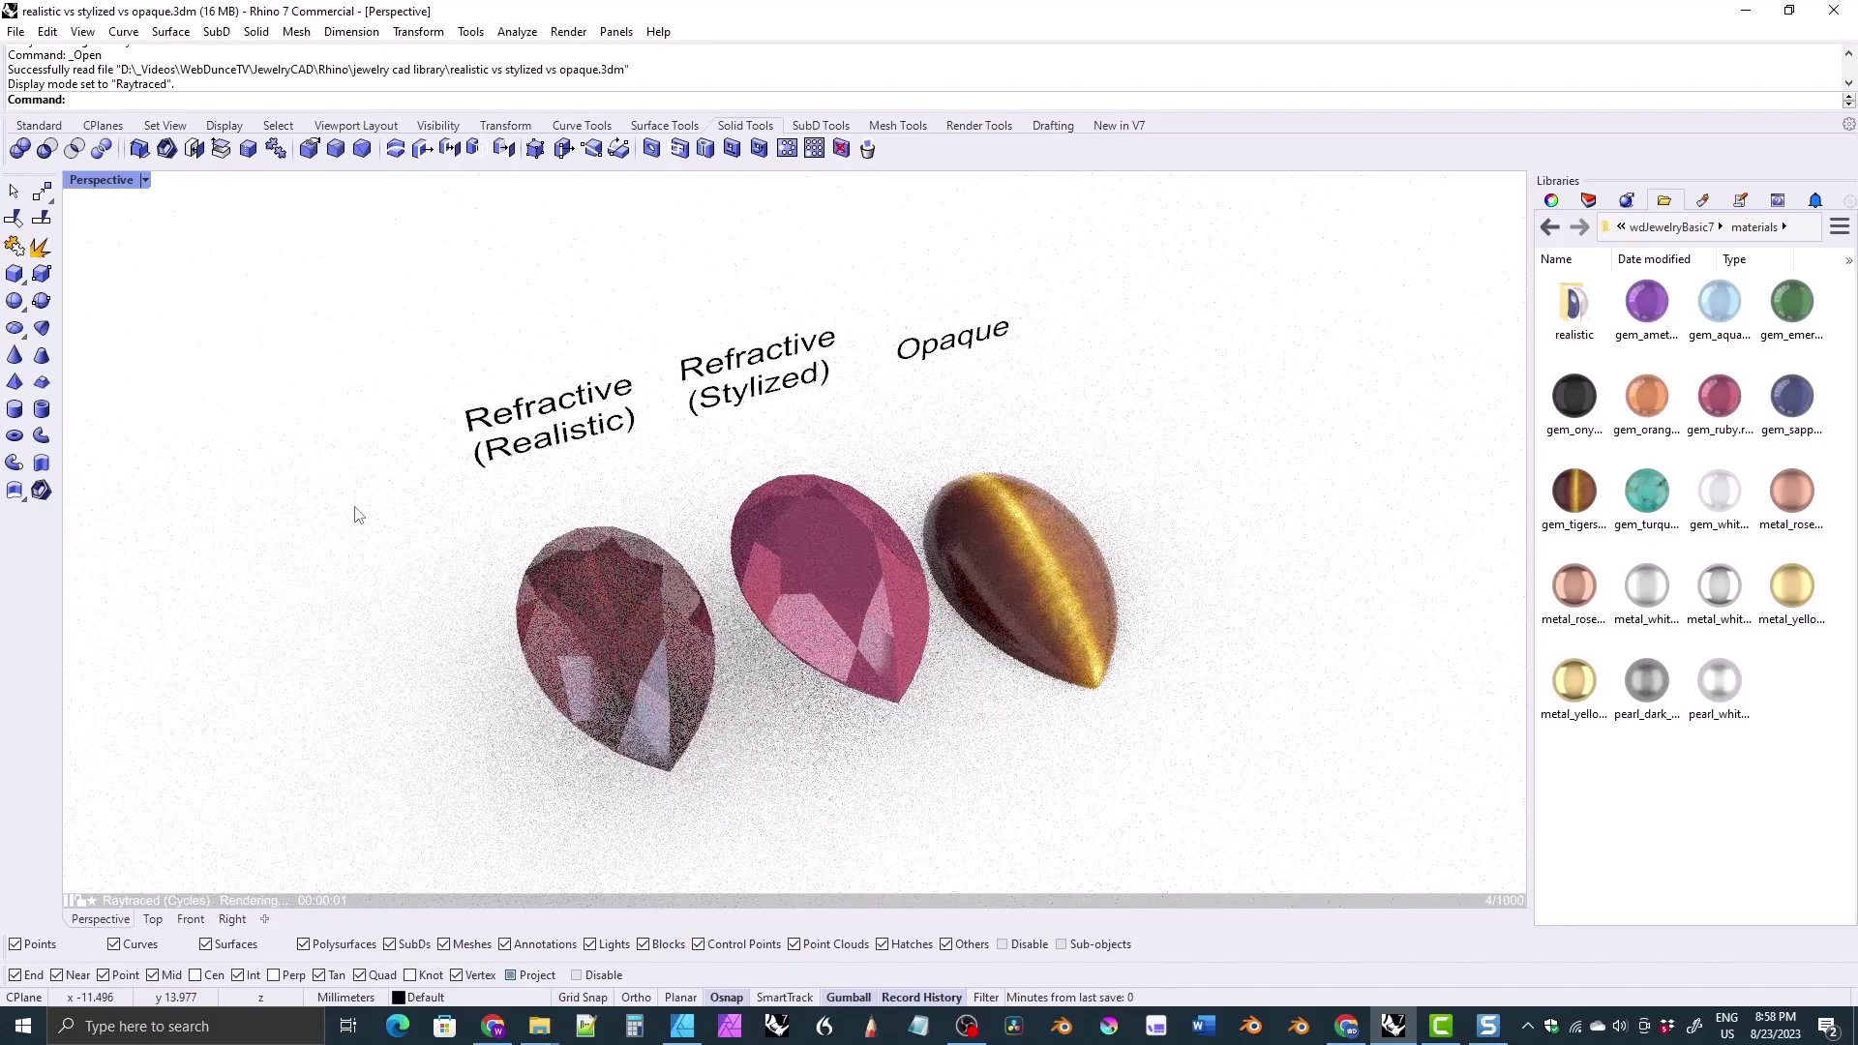
right_click_drag(348, 506, 392, 466)
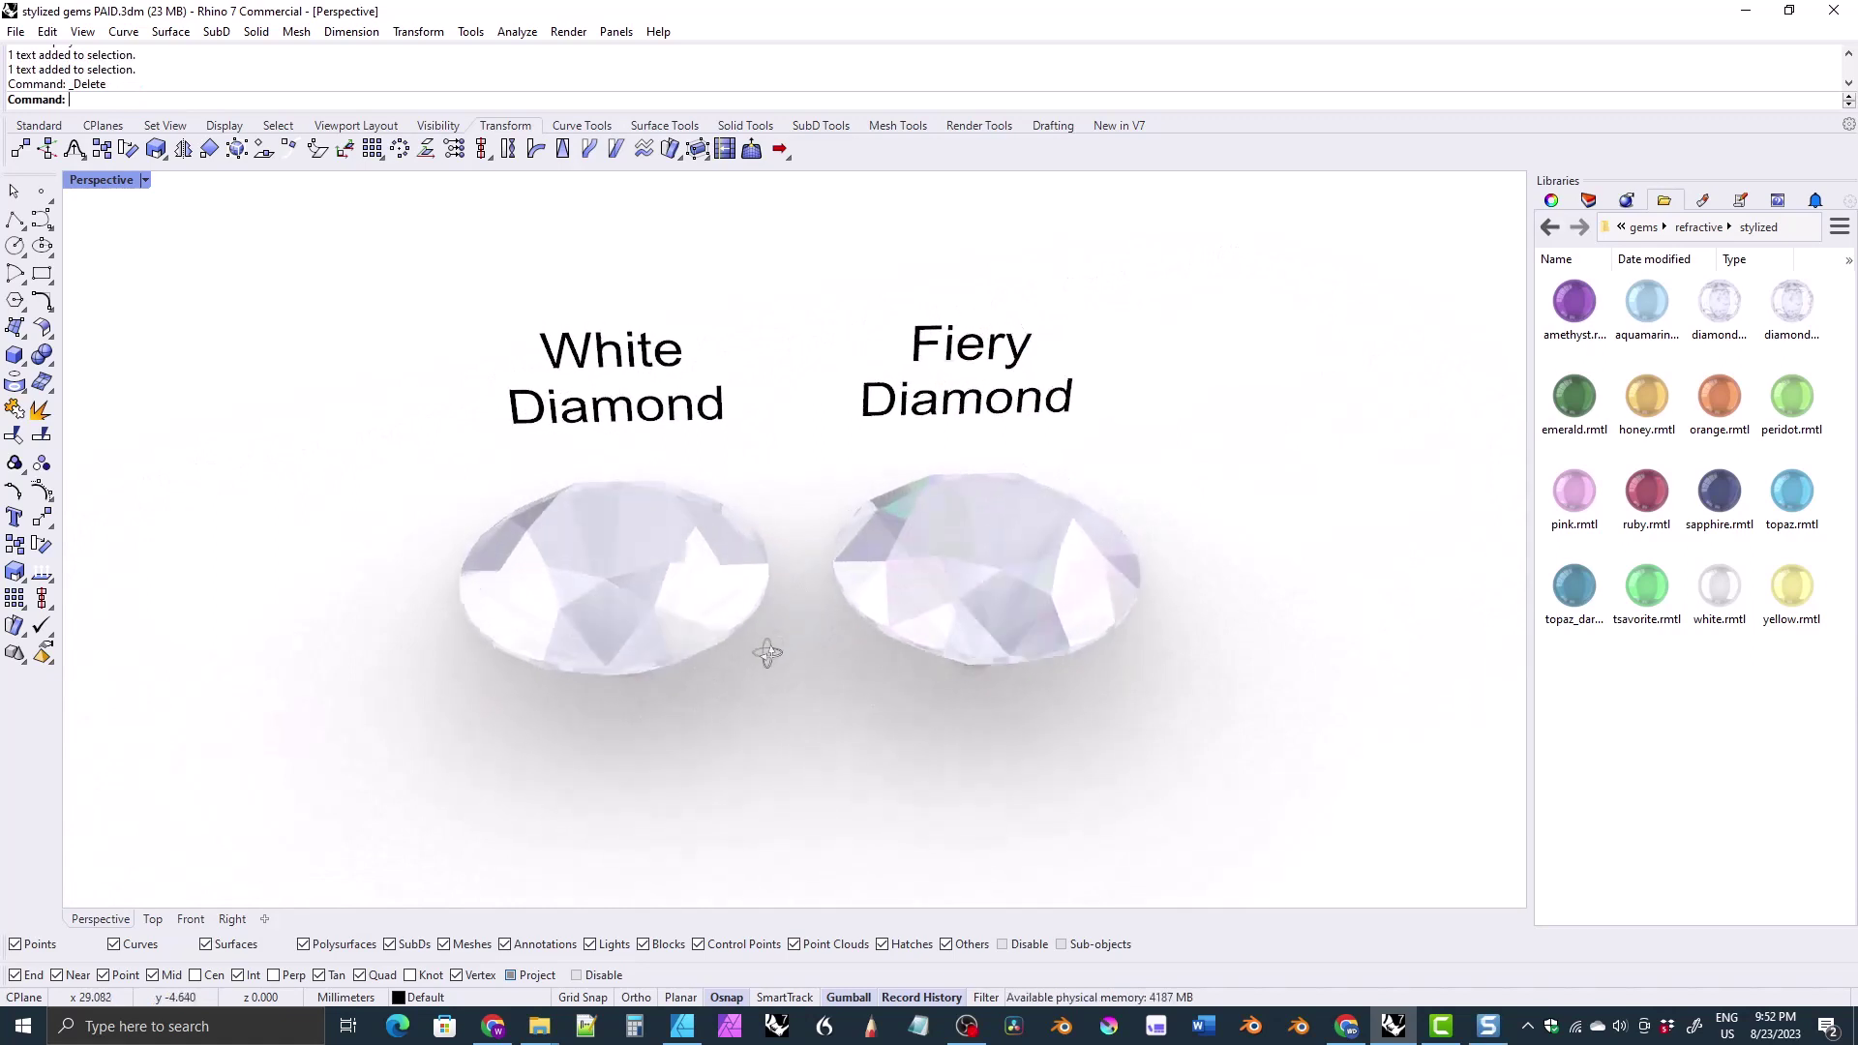
- Orbit the Perspective view around the White Diamond and Fiery Diamond and their labels
mouse_move(764, 656)
right_mouse_down()
mouse_move(677, 684)
mouse_move(587, 668)
mouse_move(577, 630)
mouse_move(622, 593)
mouse_move(771, 587)
mouse_move(851, 641)
mouse_move(858, 677)
mouse_move(825, 706)
mouse_move(771, 705)
mouse_move(722, 684)
mouse_move(735, 637)
right_mouse_up()
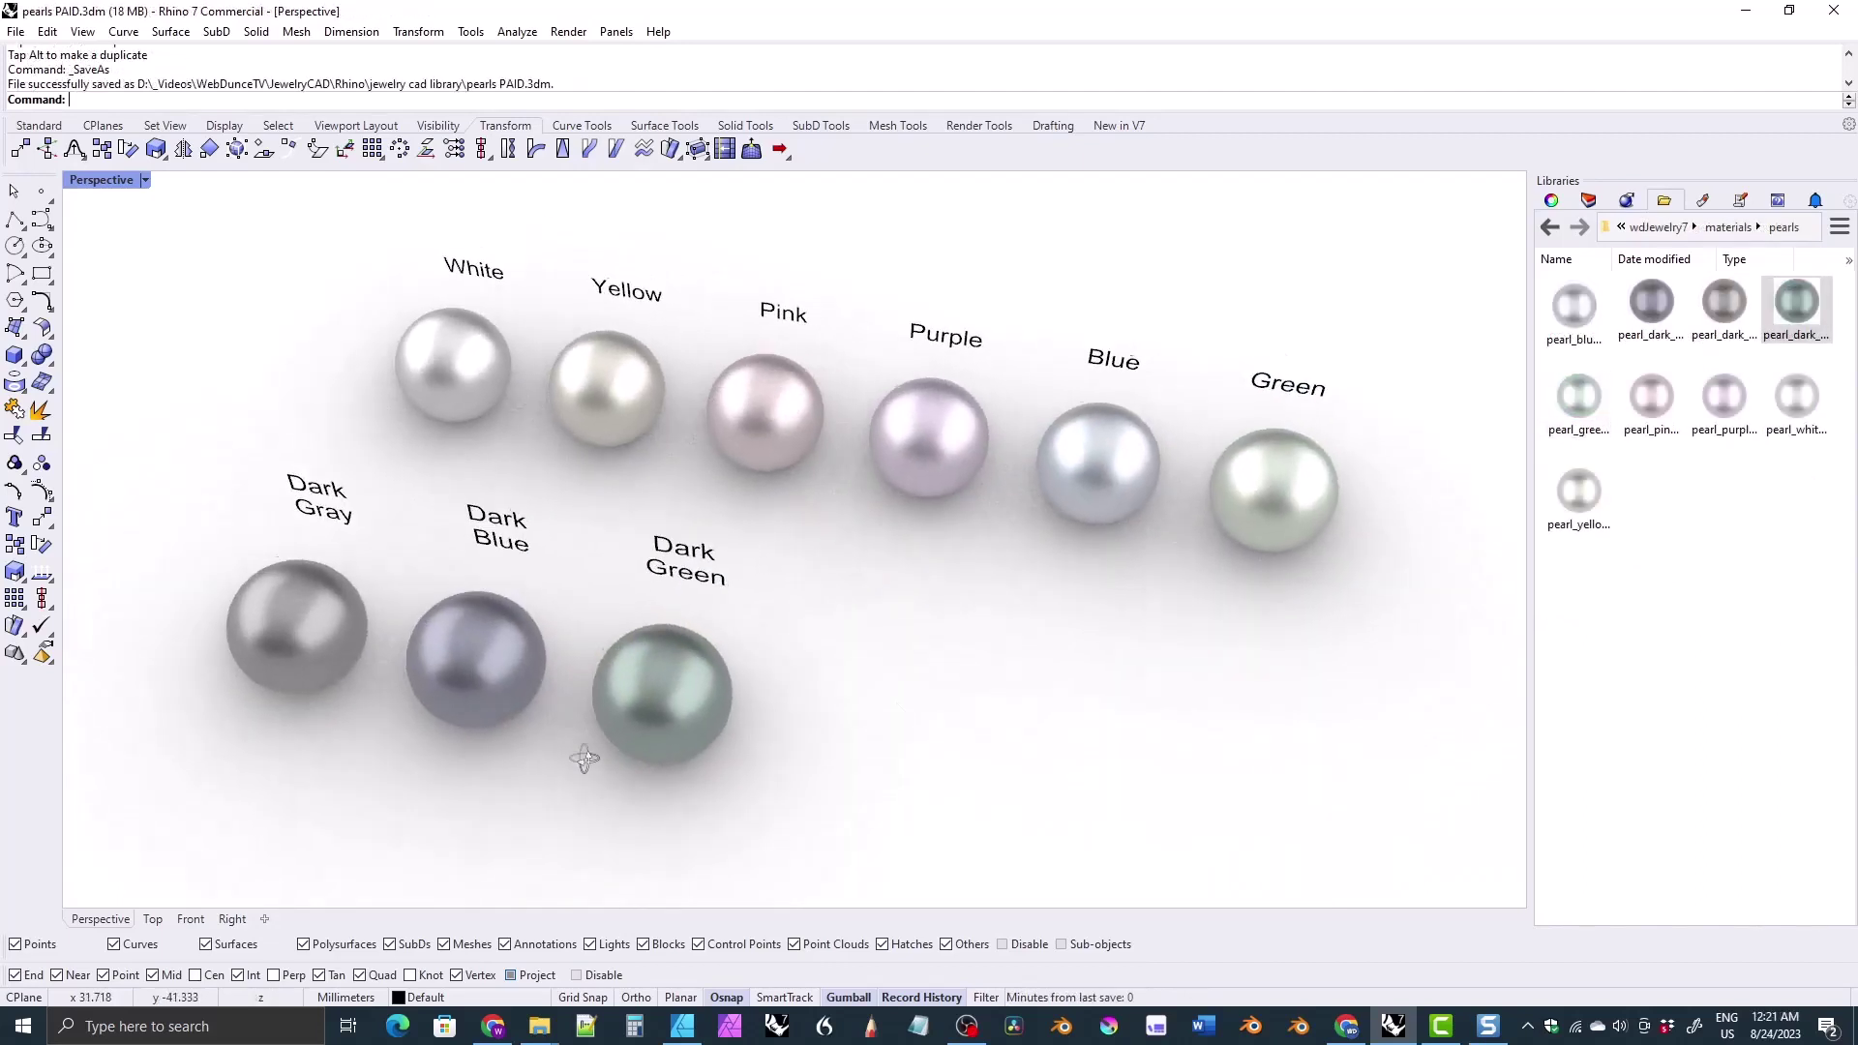
- Orbit the pearls view so the pearl rows sit on a steeper diagonal
right_click_drag(584, 758, 444, 668)
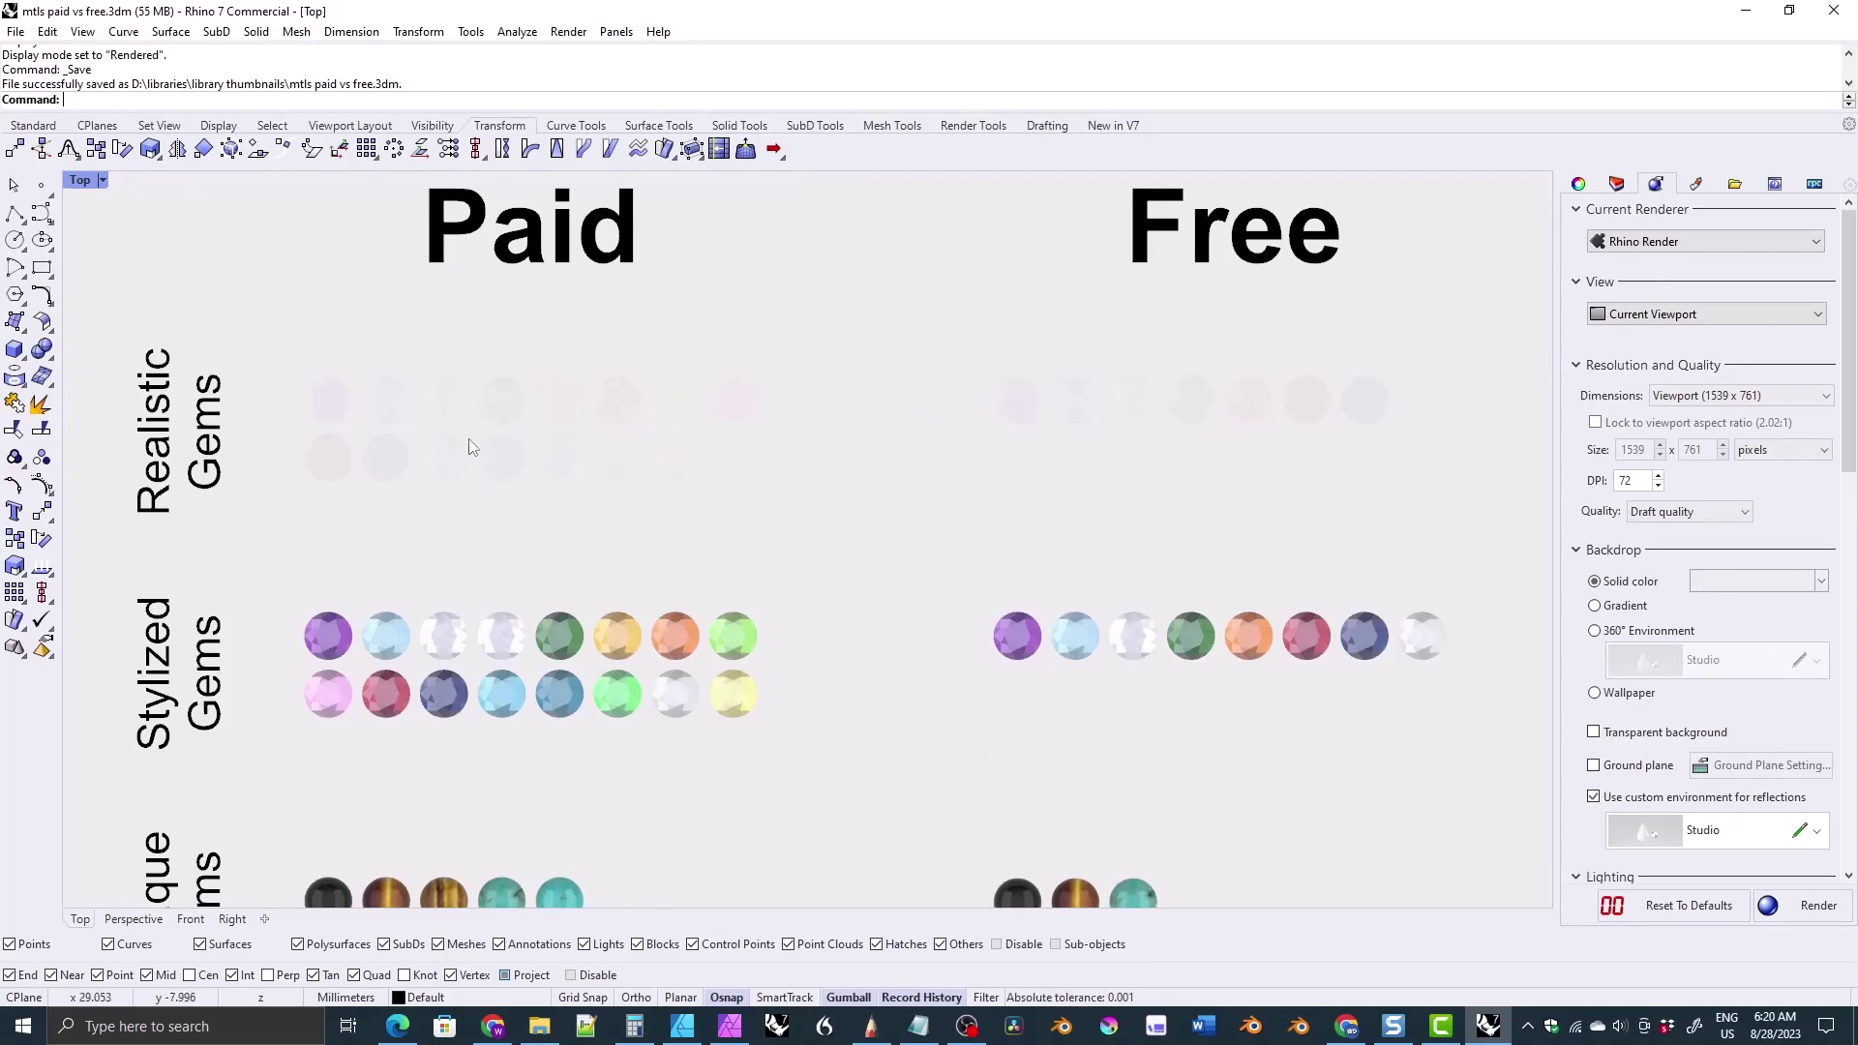
- Switch the Top viewport of the materials sheet to Raytraced display mode
left_click(101, 181)
left_click(168, 300)
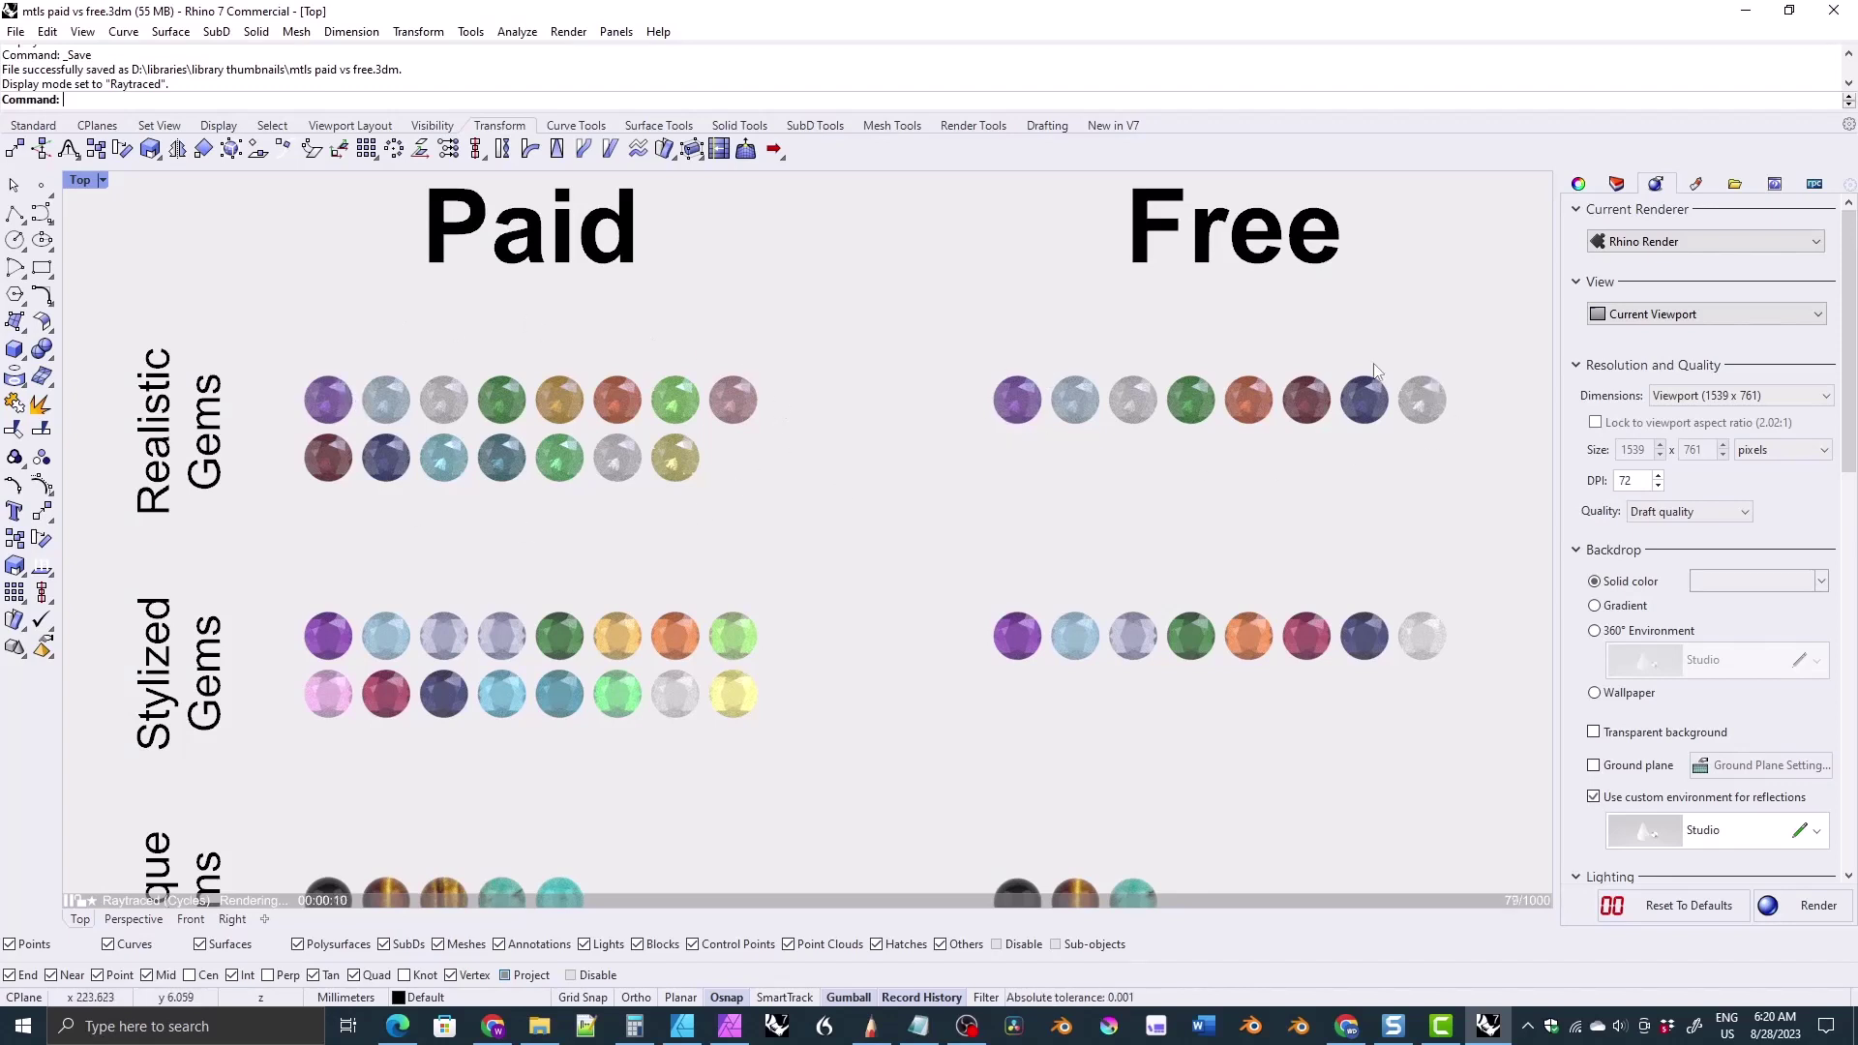
- Pan up to the Opaque Gems rows and return the Top view to Rendered mode
right_click_drag(879, 674, 879, 576)
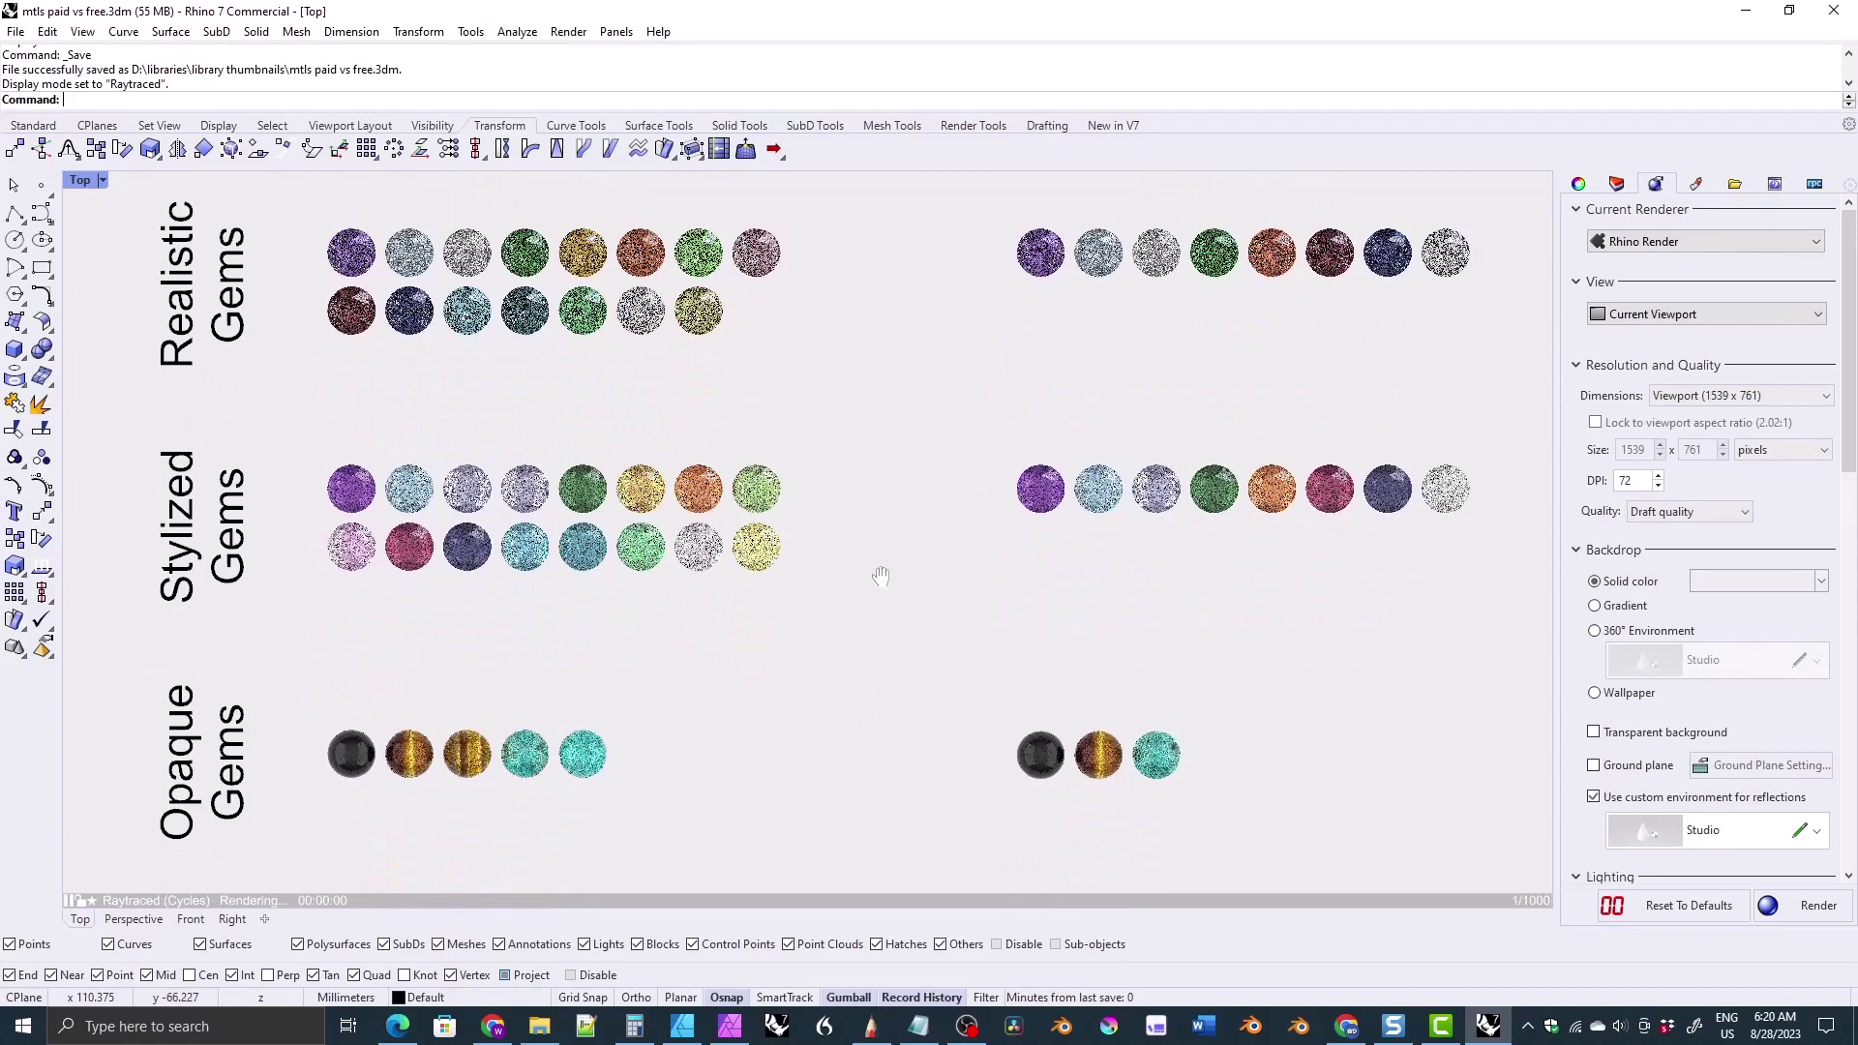
left_click(96, 180)
left_click(194, 153)
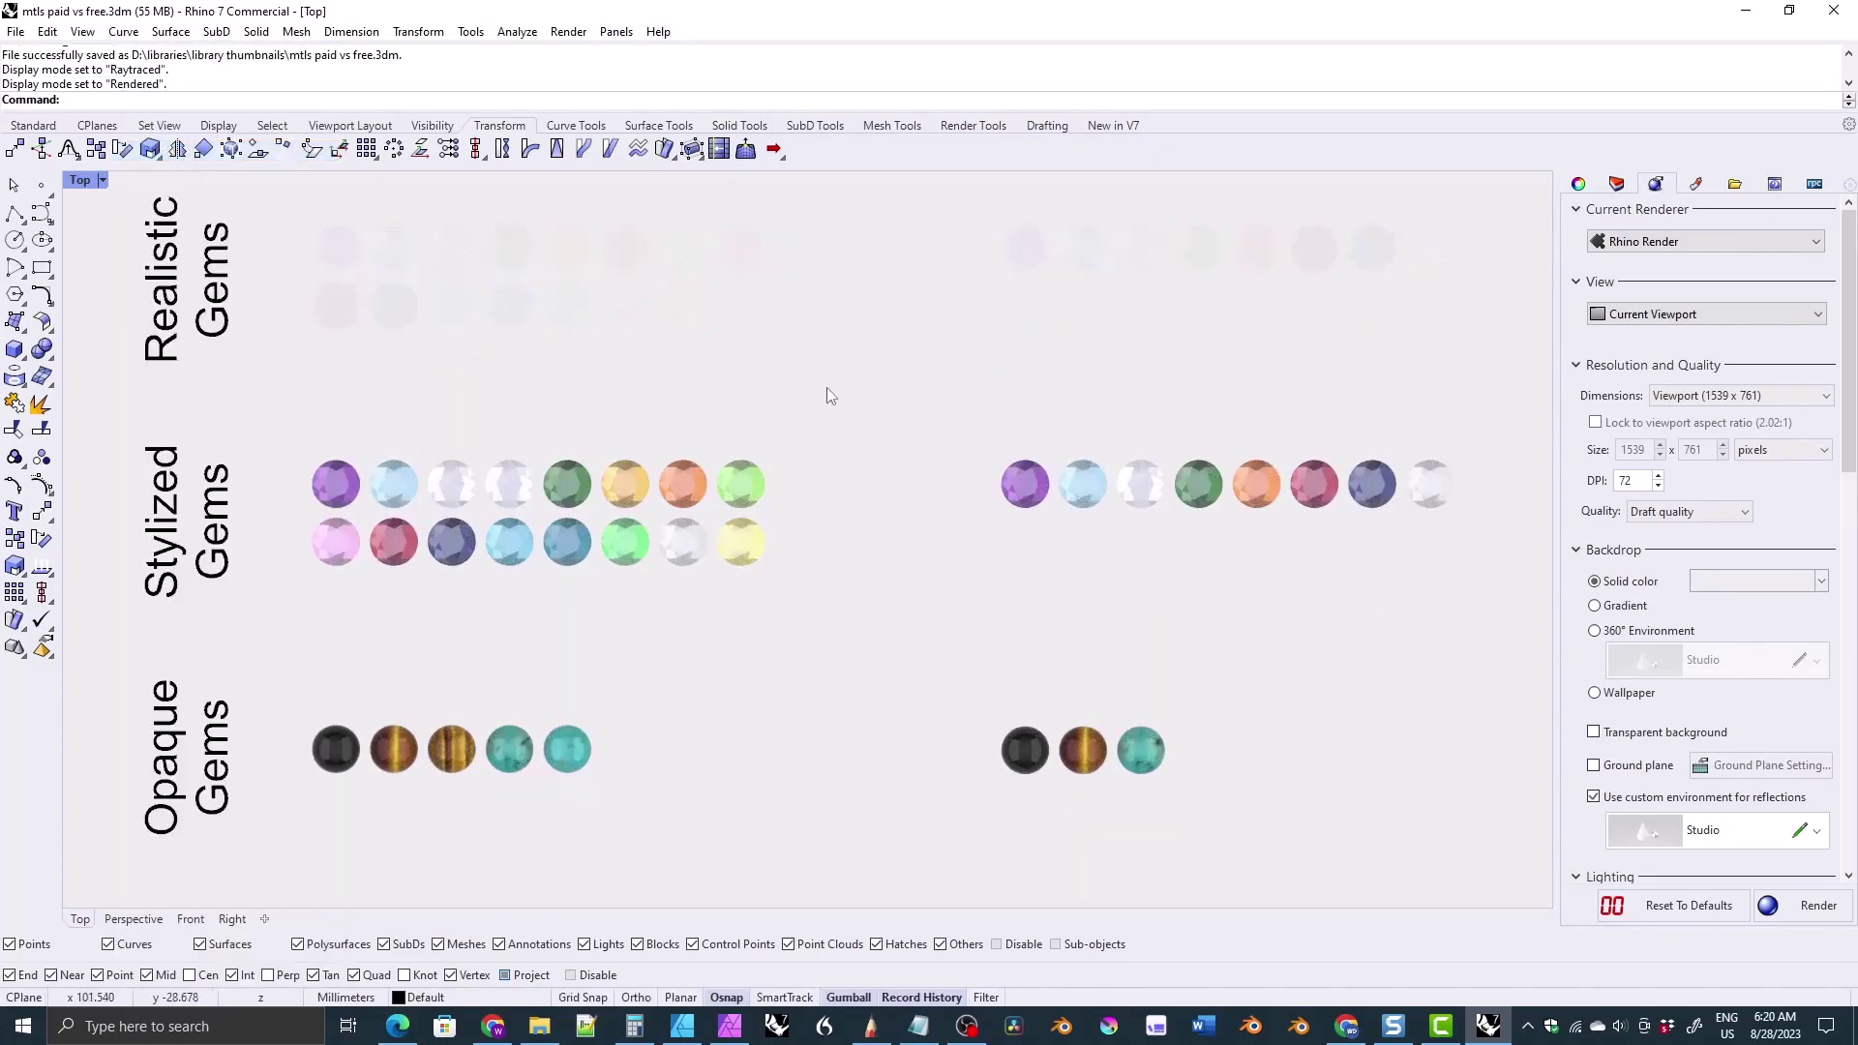
- Zoom and pan the Top view to review the Metals and further sample rows
scroll(823, 499, "down", 5)
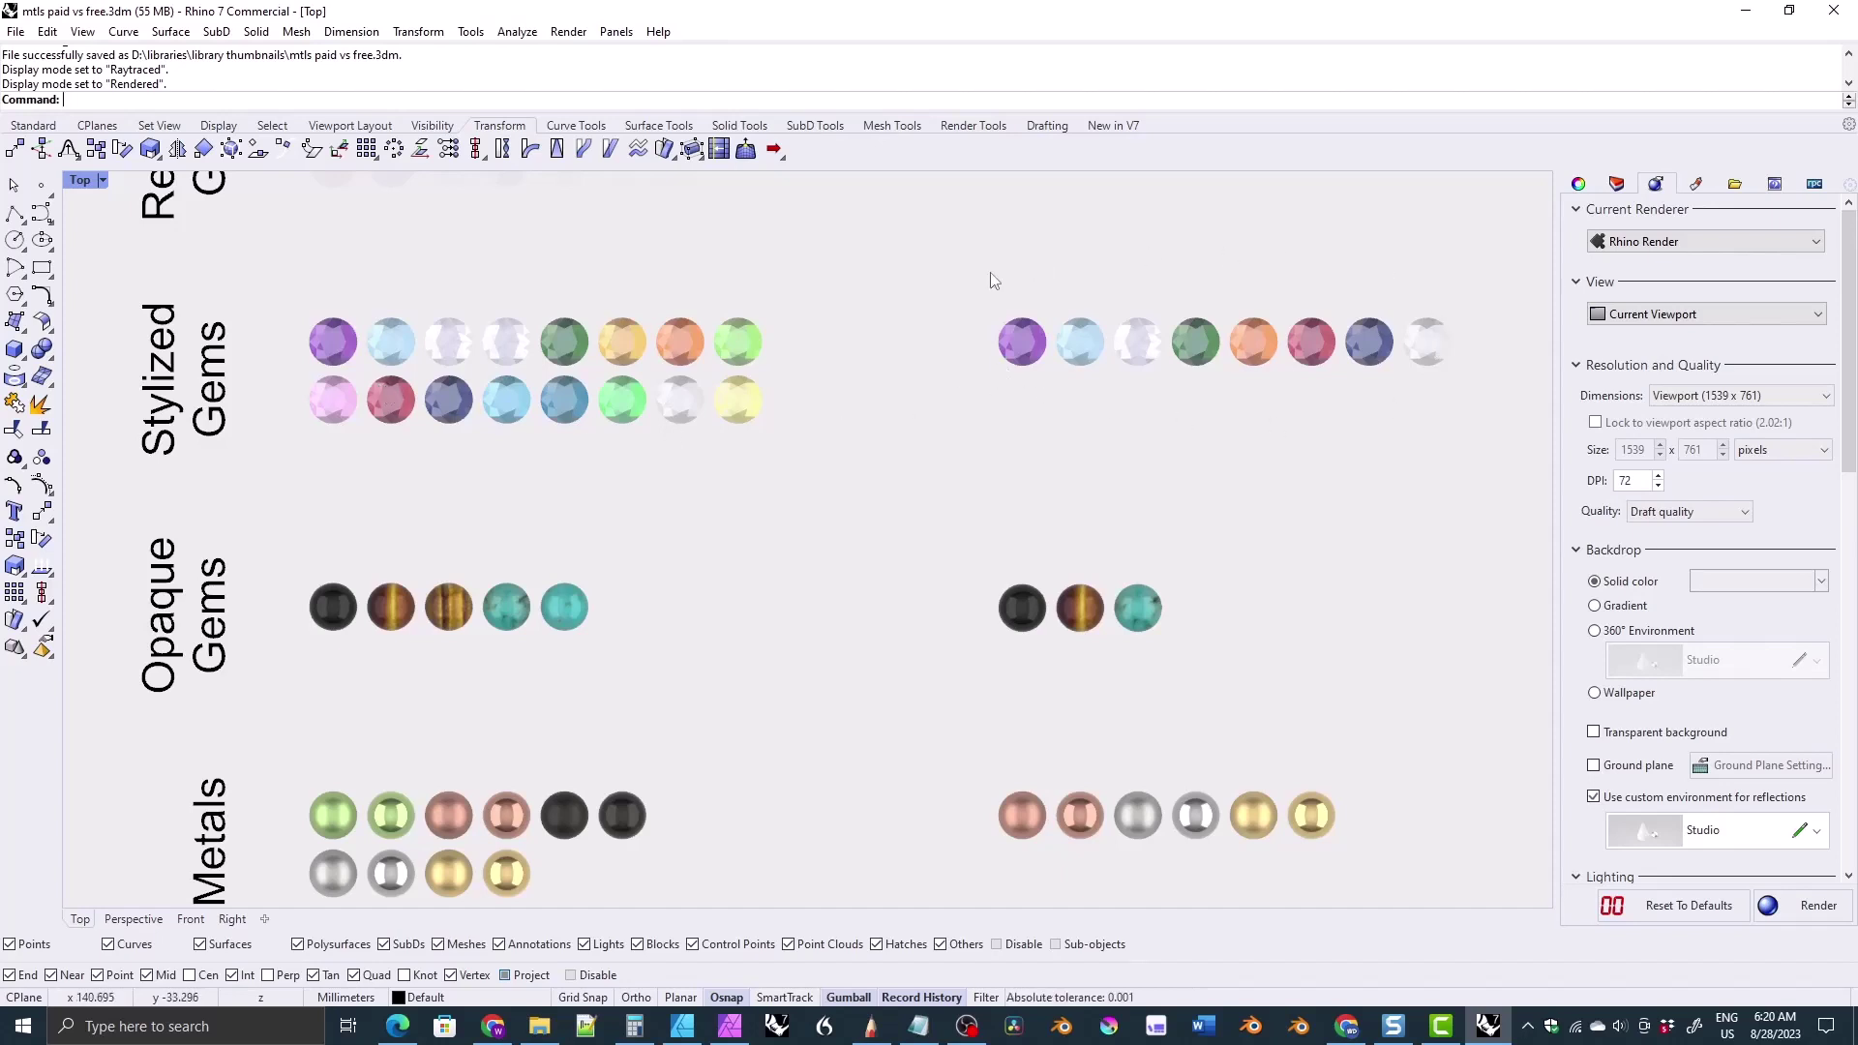
right_click_drag(932, 425, 939, 451)
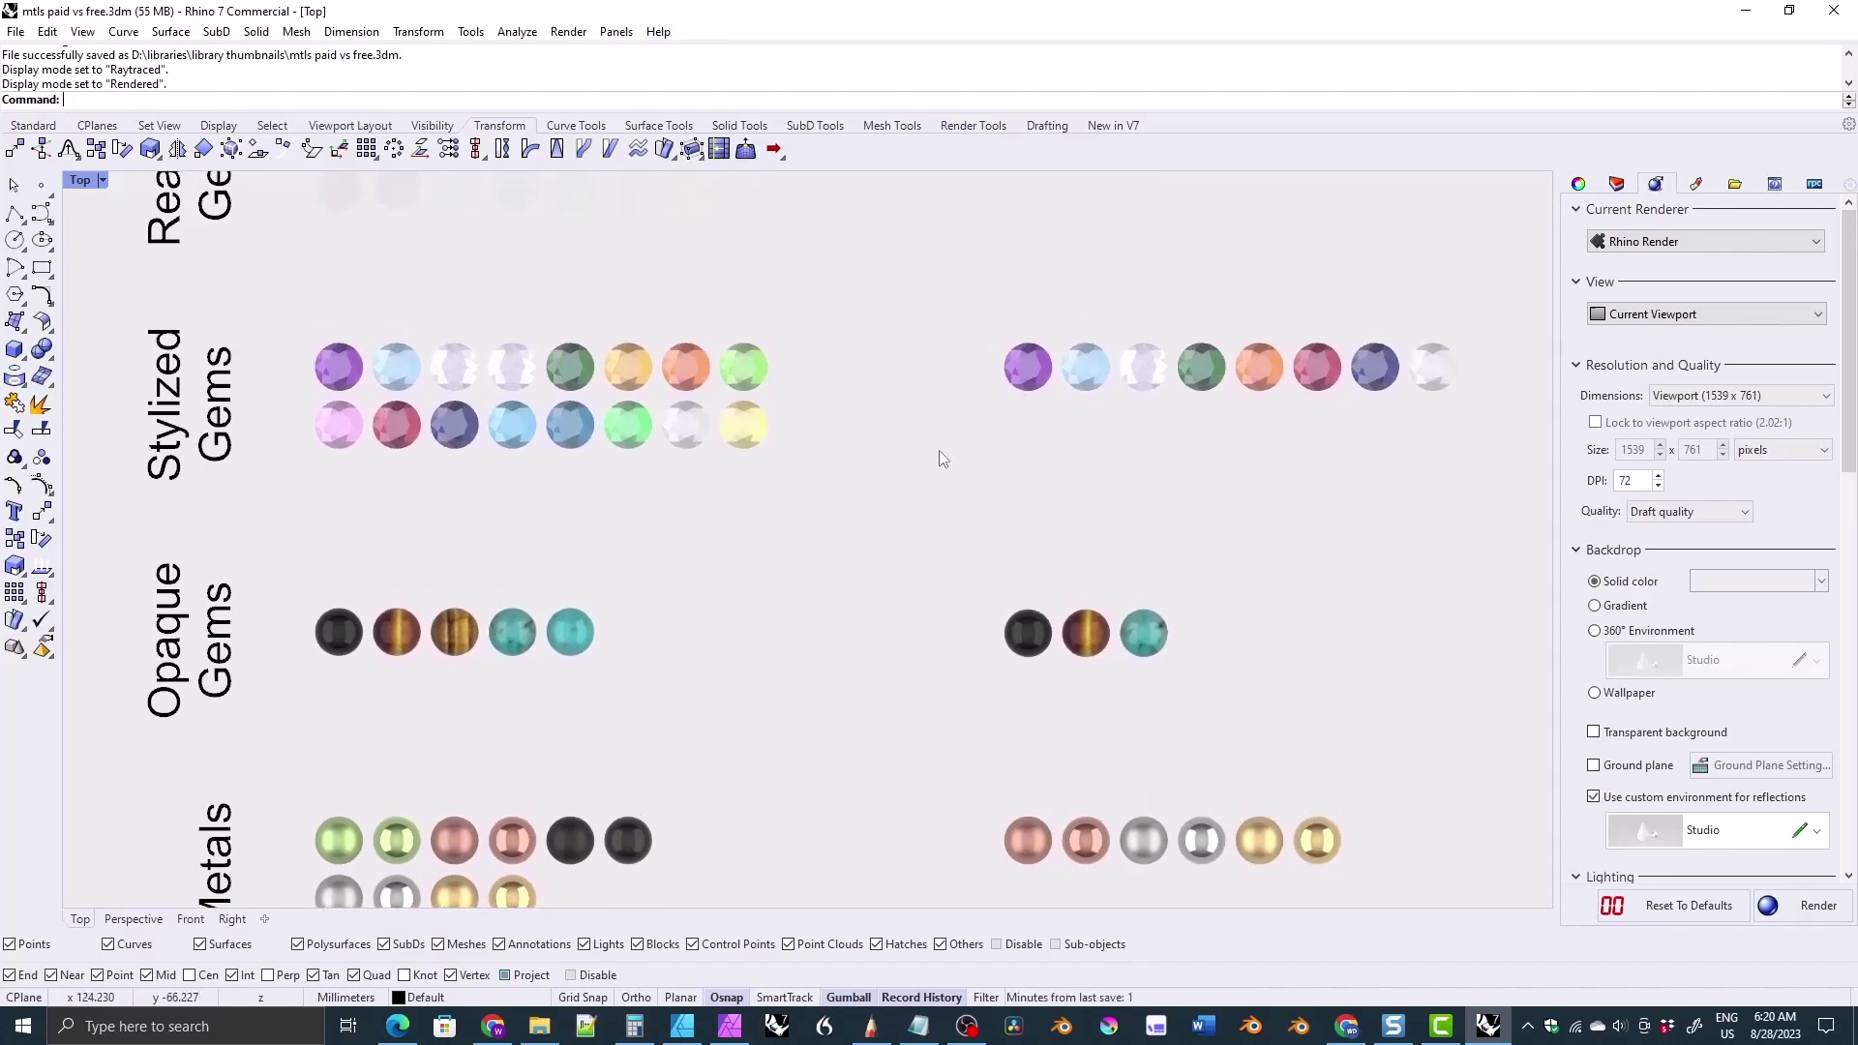
right_click_drag(776, 750, 788, 620)
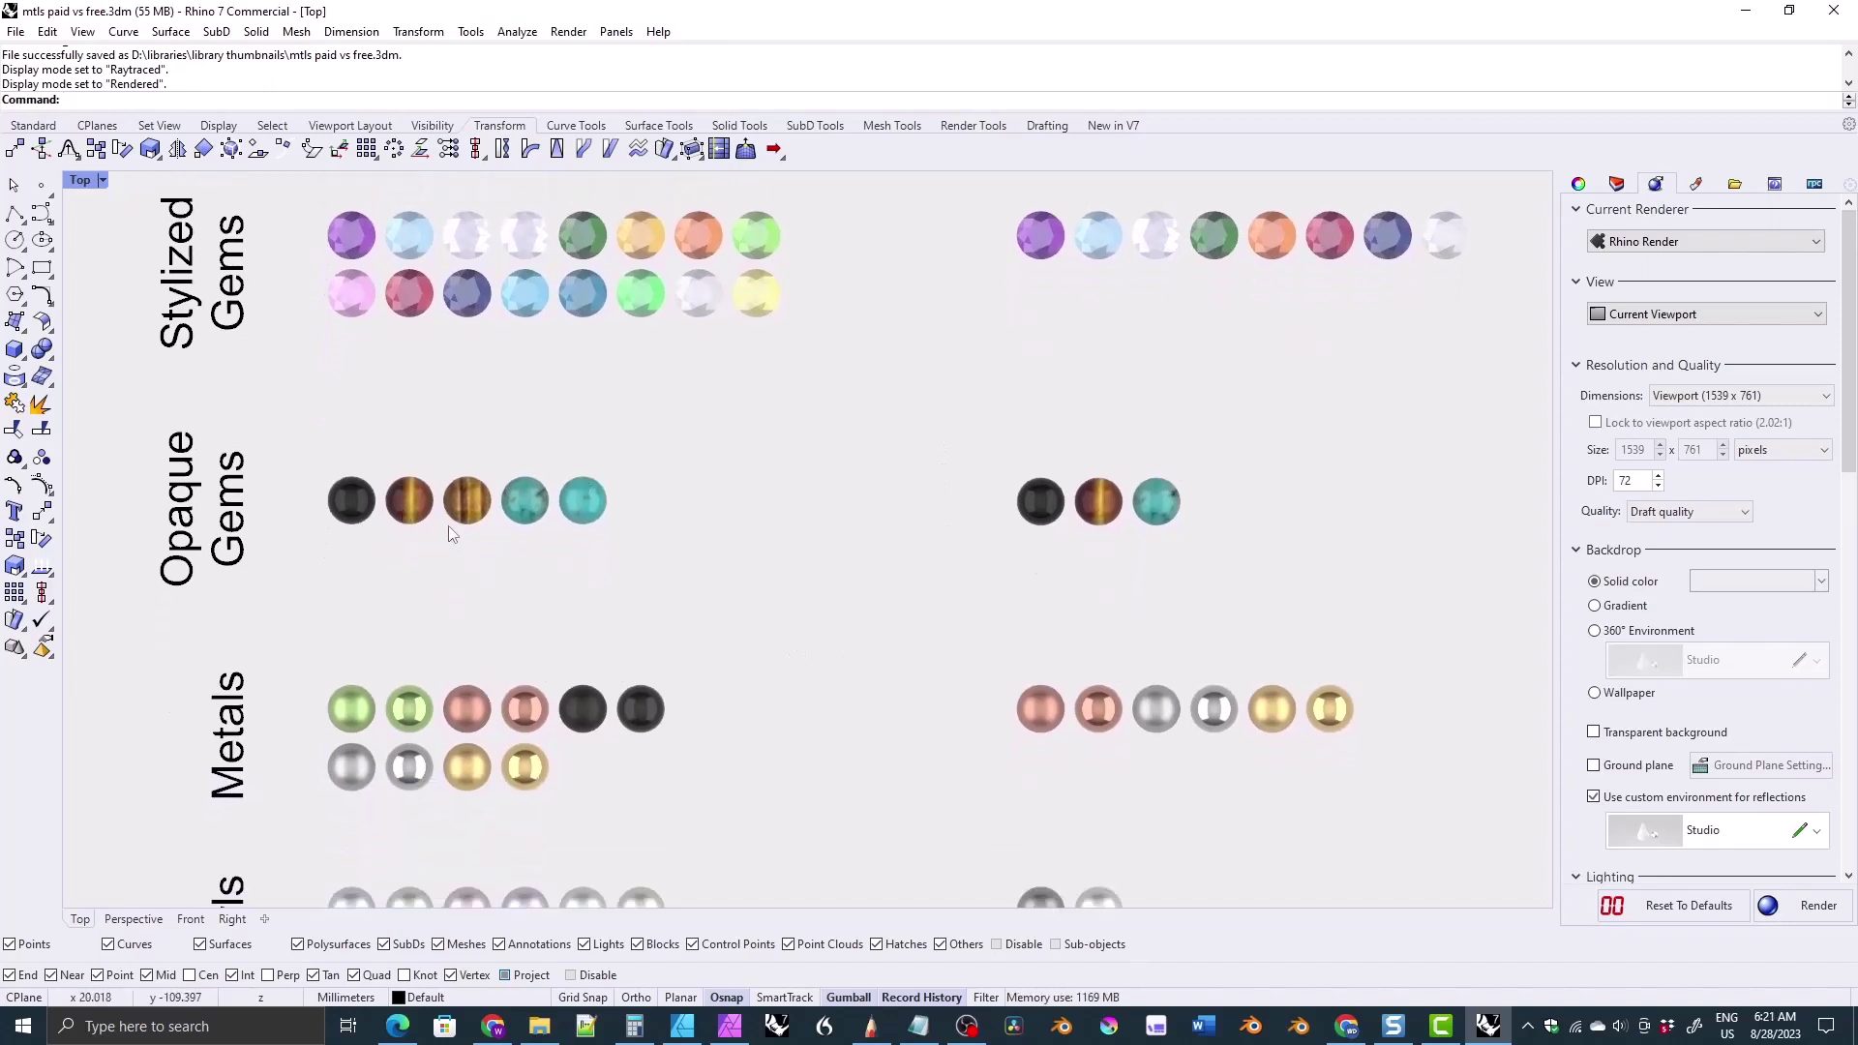
right_click_drag(464, 557, 489, 531)
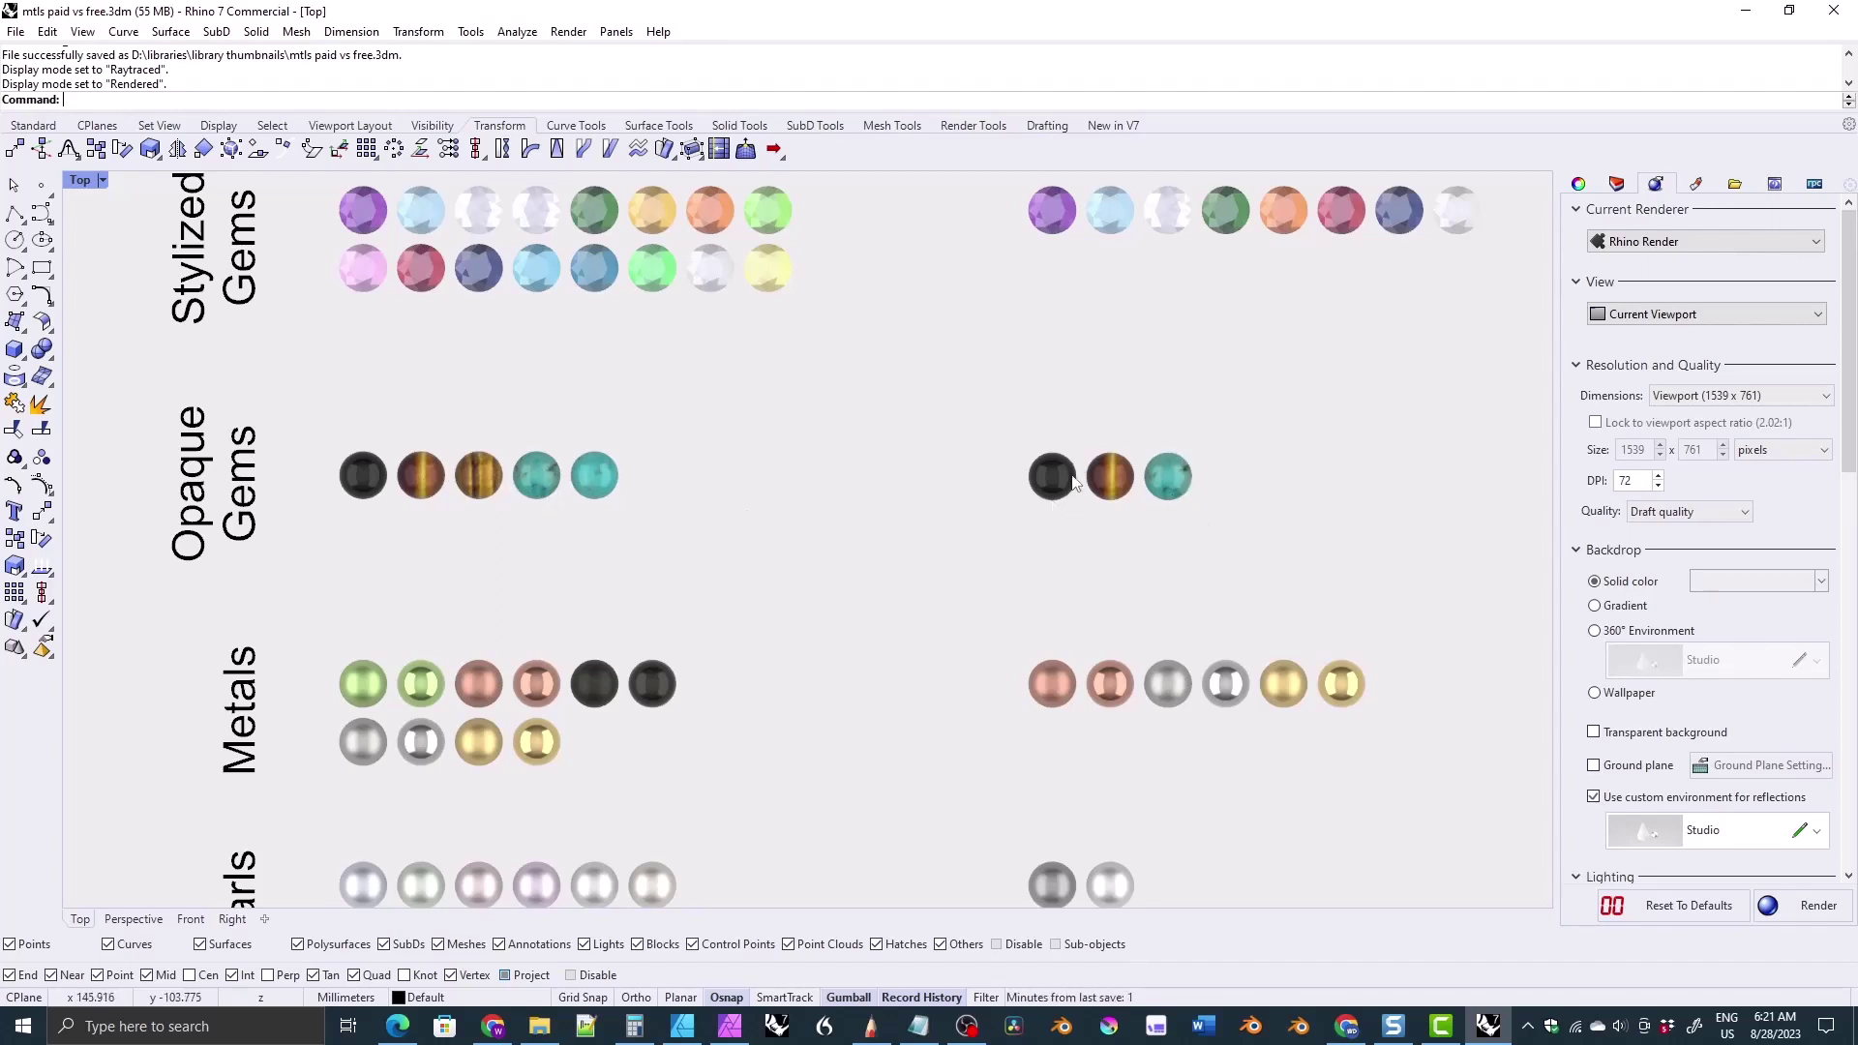
right_click_drag(937, 582, 958, 419)
- Zoom and pan the Top view through the Enamels, Plastic Gems and Plastic Metals rows
scroll(745, 542, "up", 2)
right_click_drag(737, 544, 746, 539)
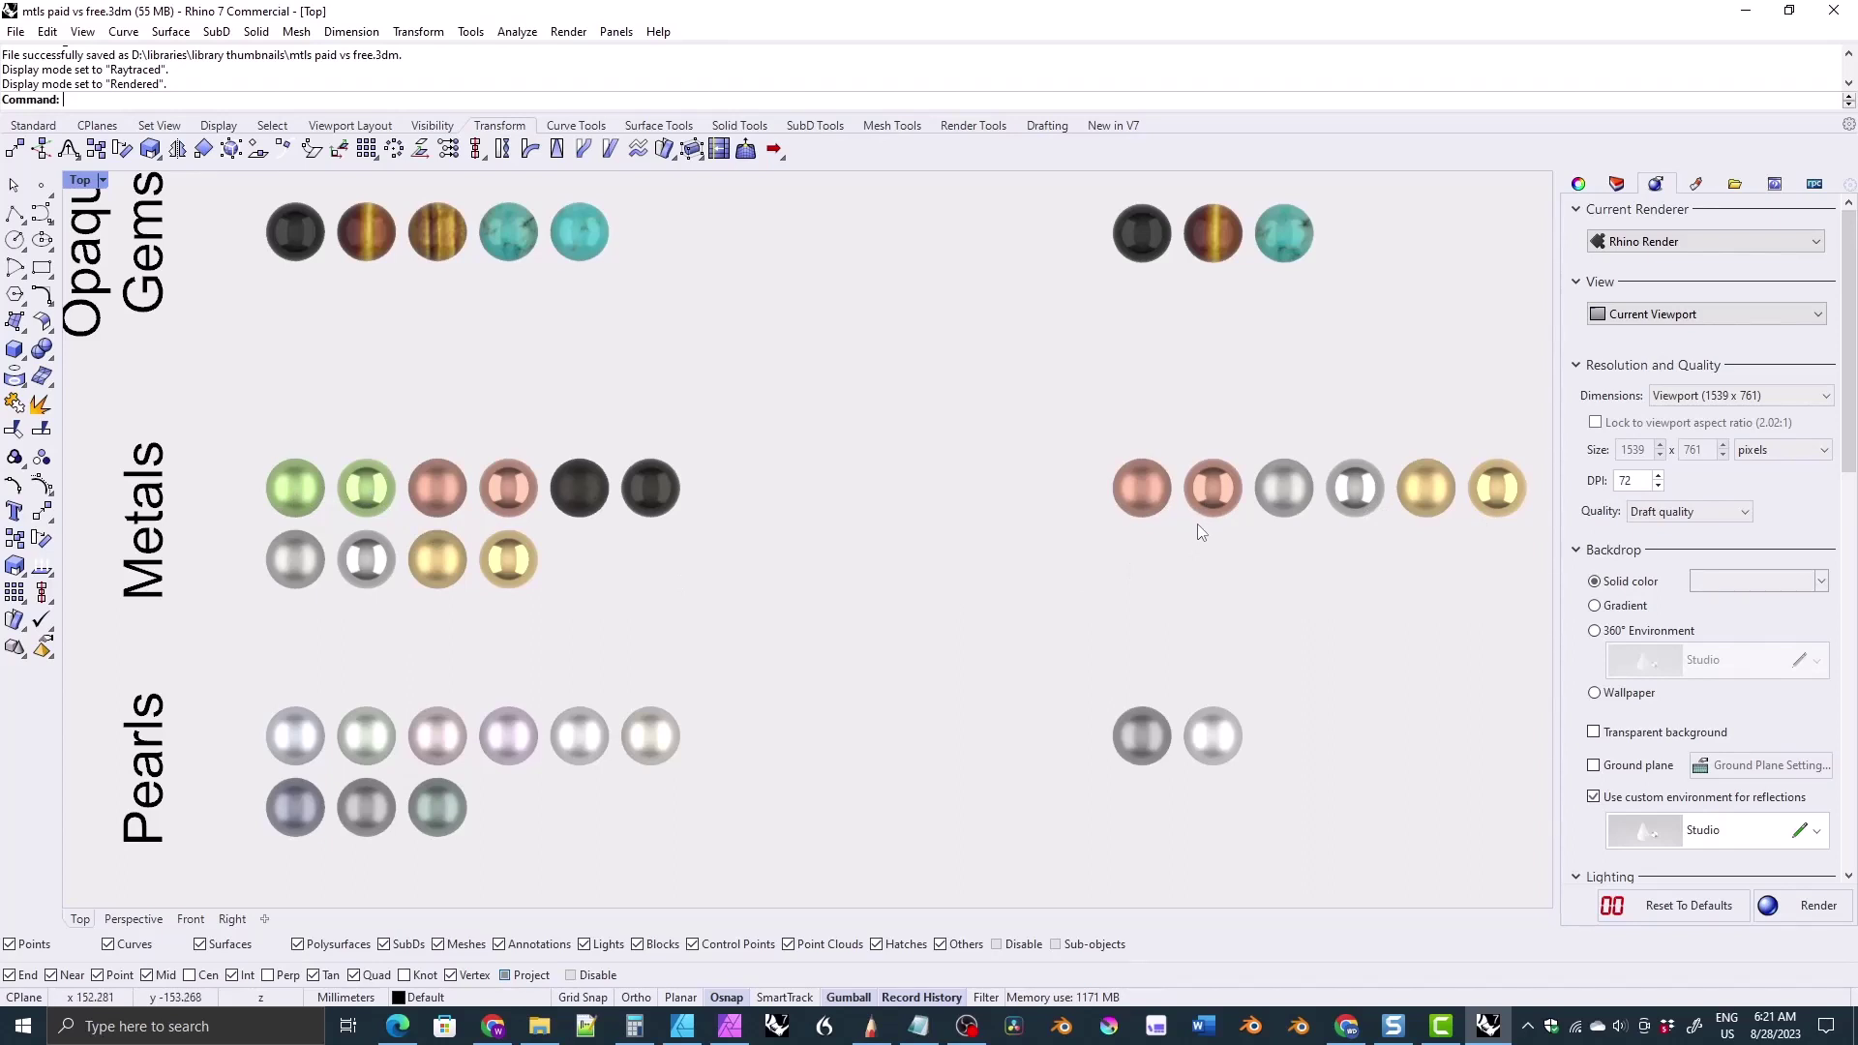
right_click_drag(540, 727, 554, 446)
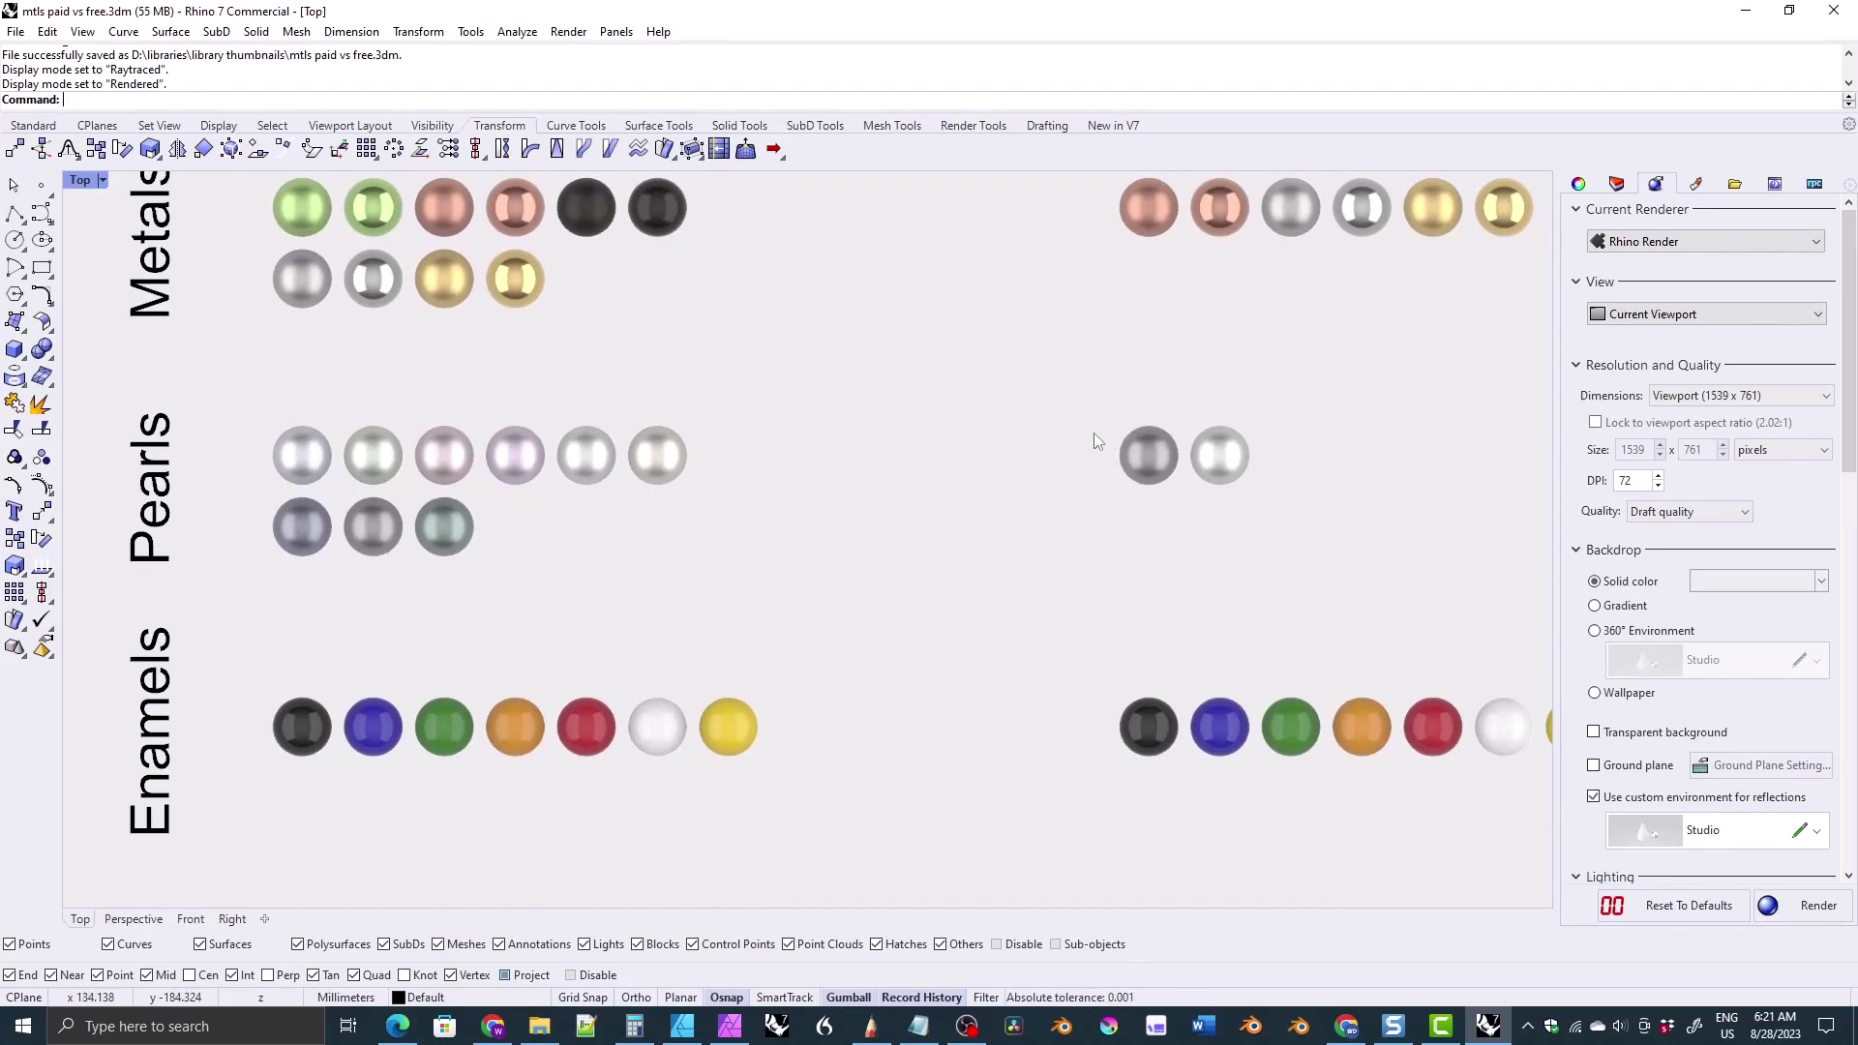
right_click_drag(755, 729, 1076, 525)
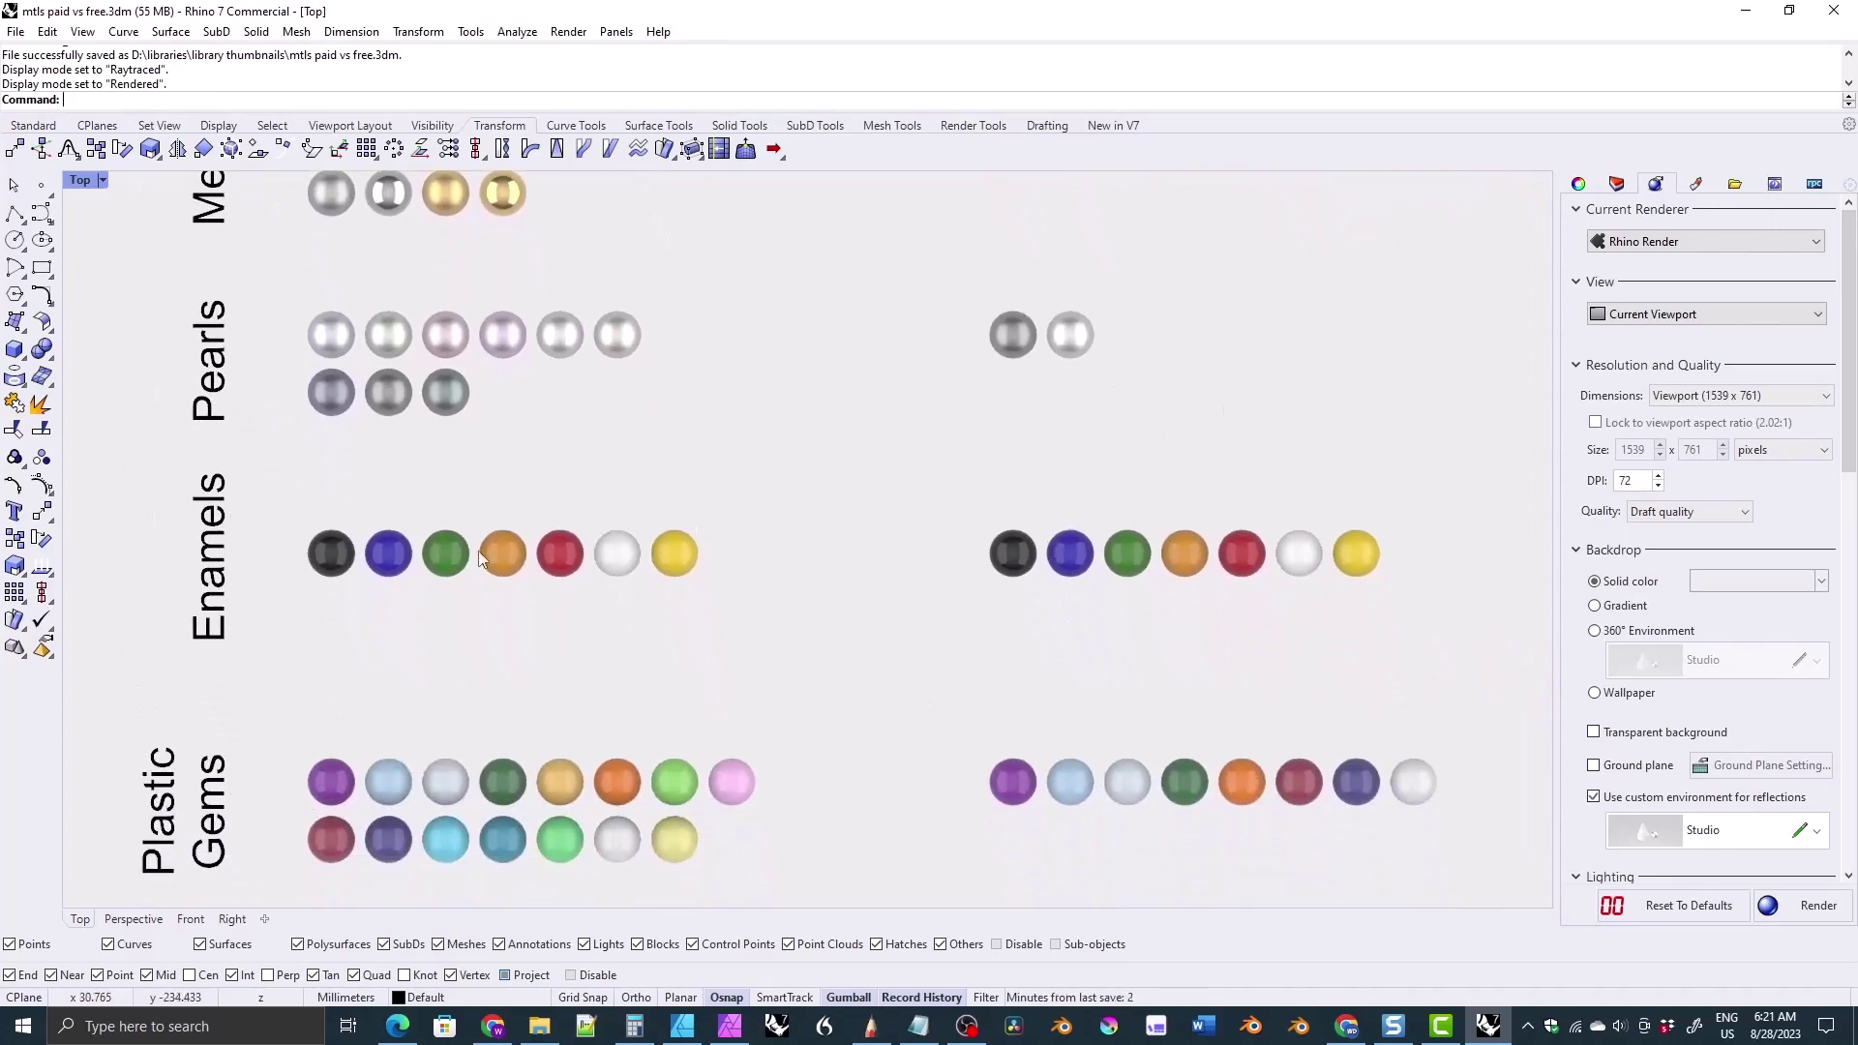
right_click_drag(539, 717, 500, 386)
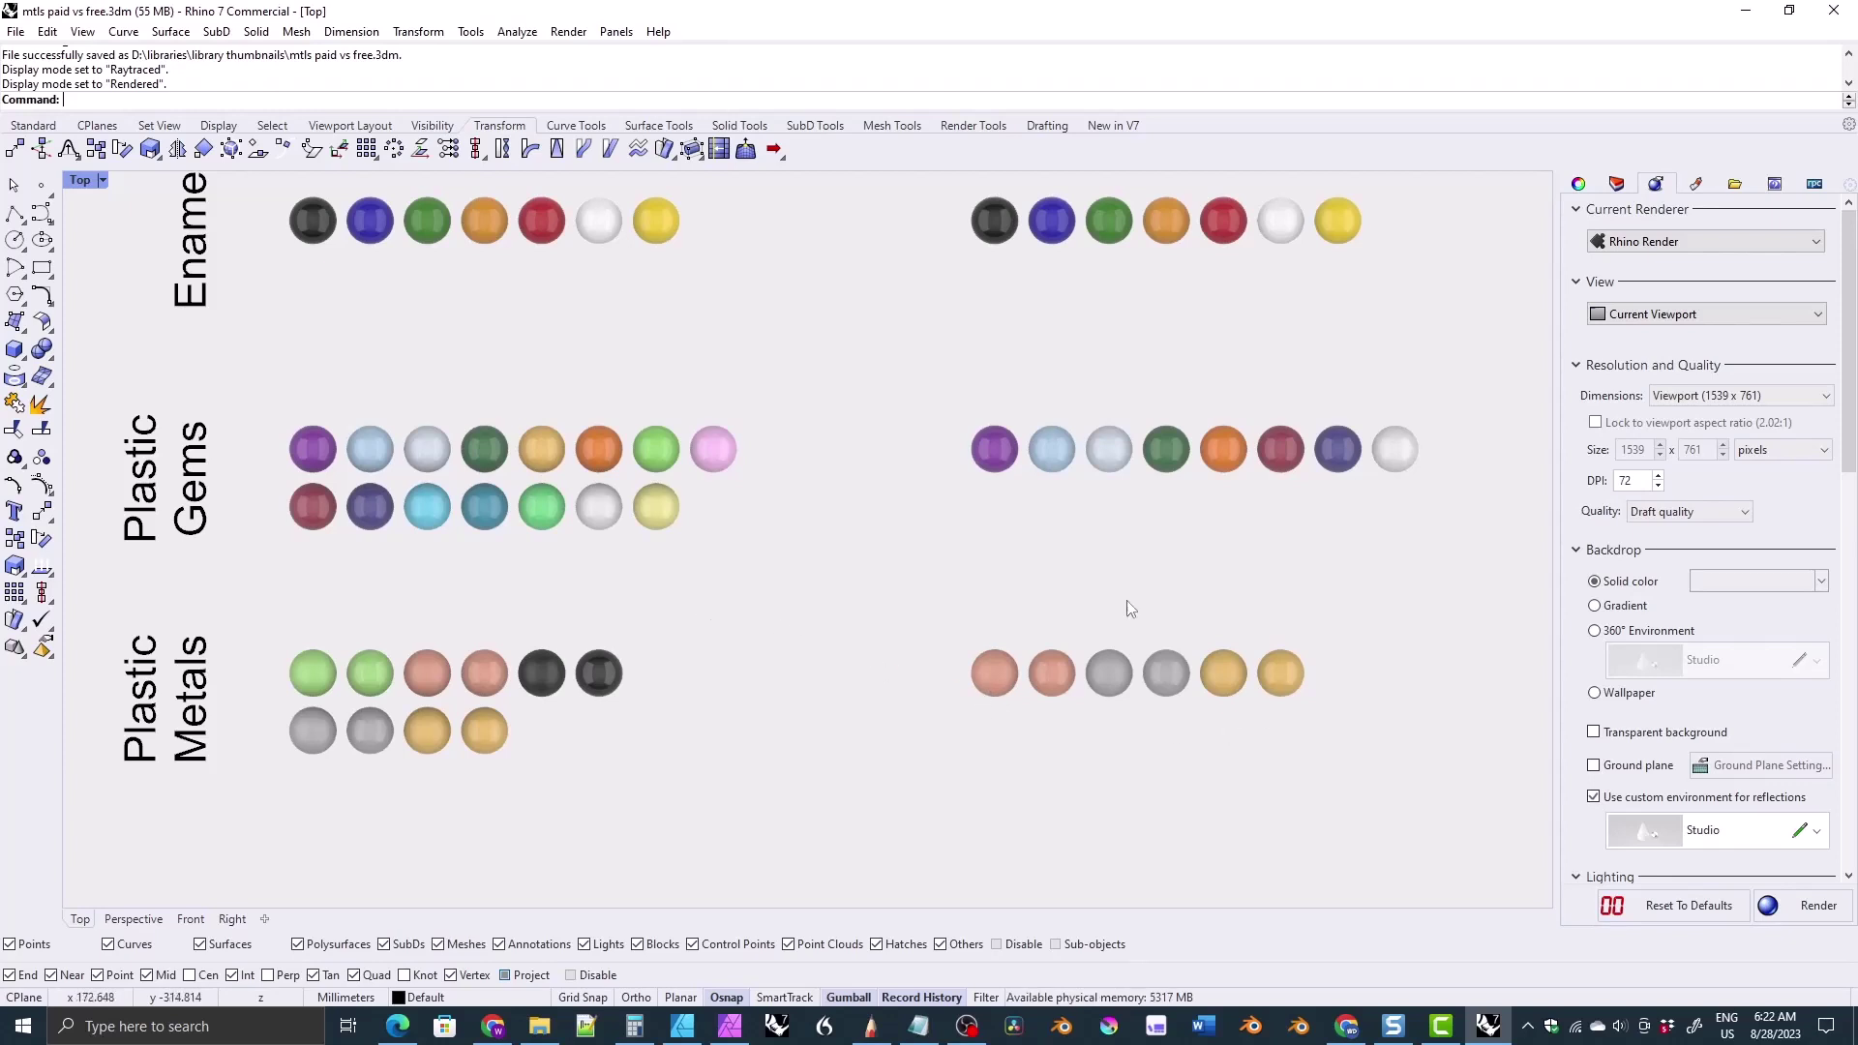
right_click_drag(695, 566, 711, 593)
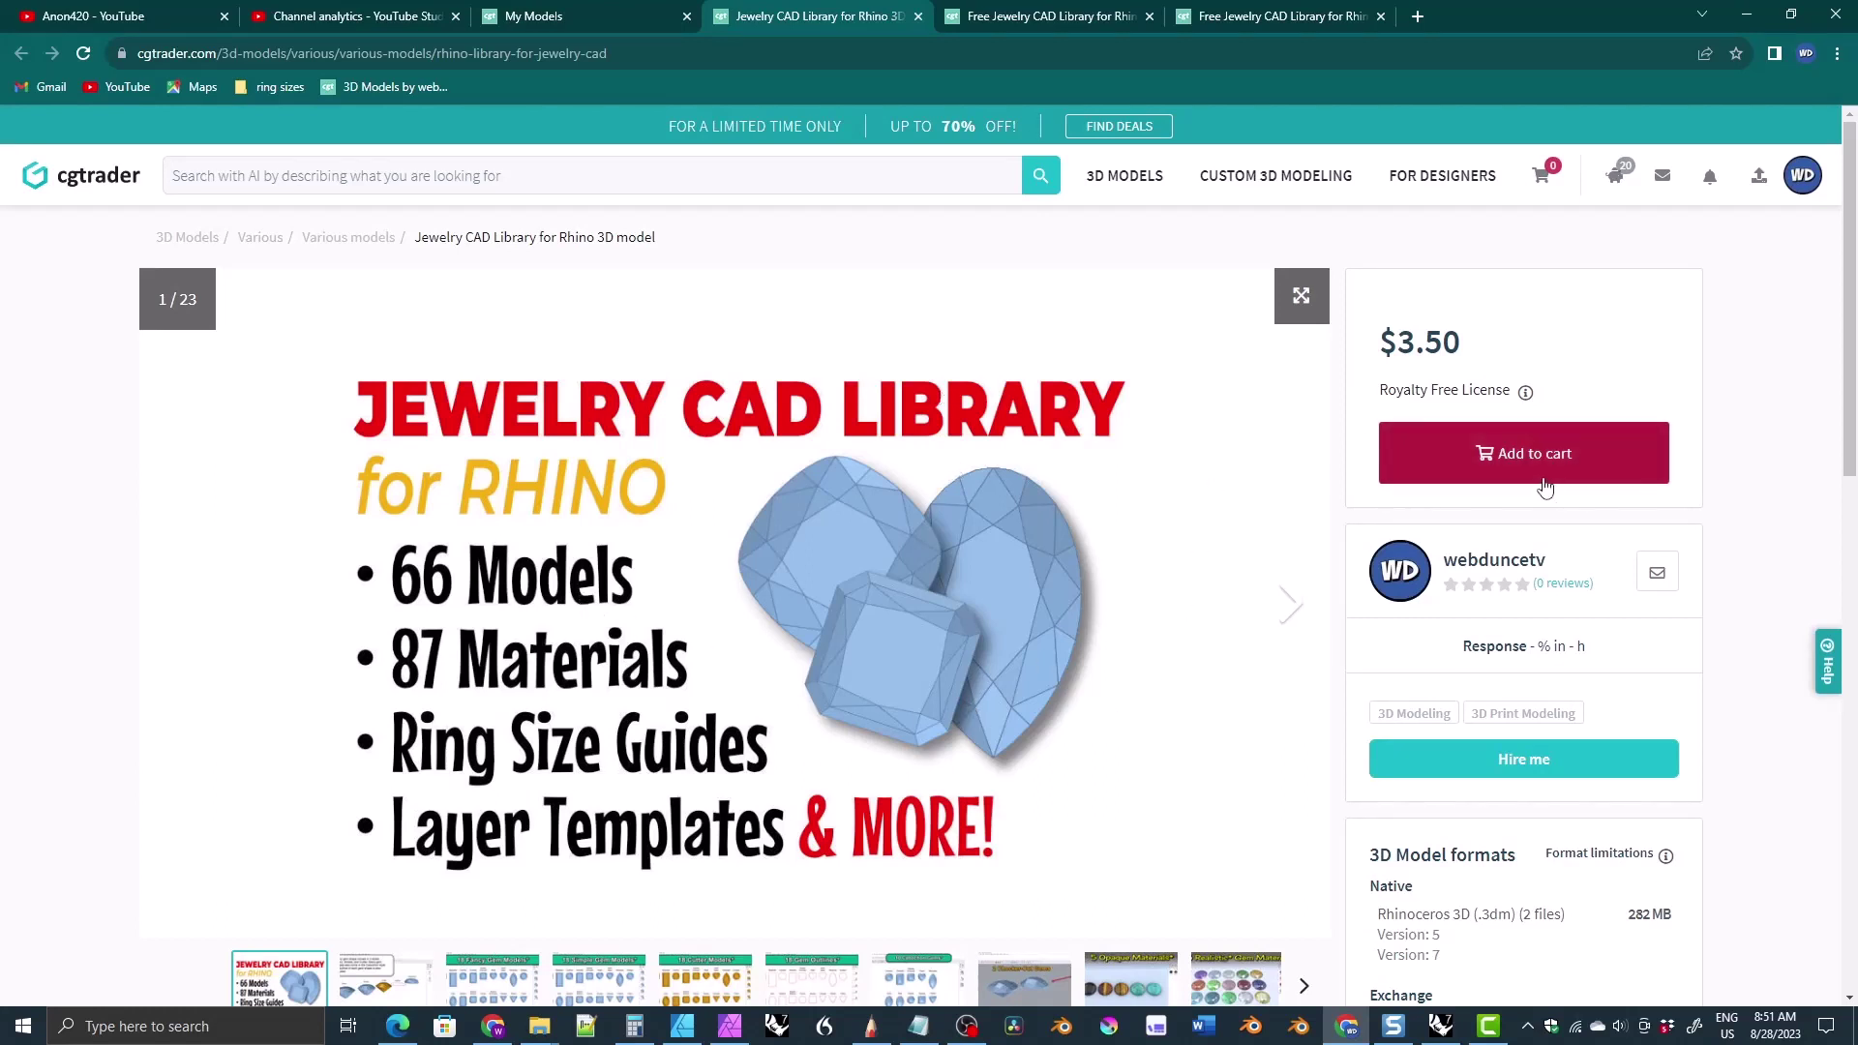
- Compare the paid and free library pages, then start the free Jewelry CAD Library download
left_click(1061, 19)
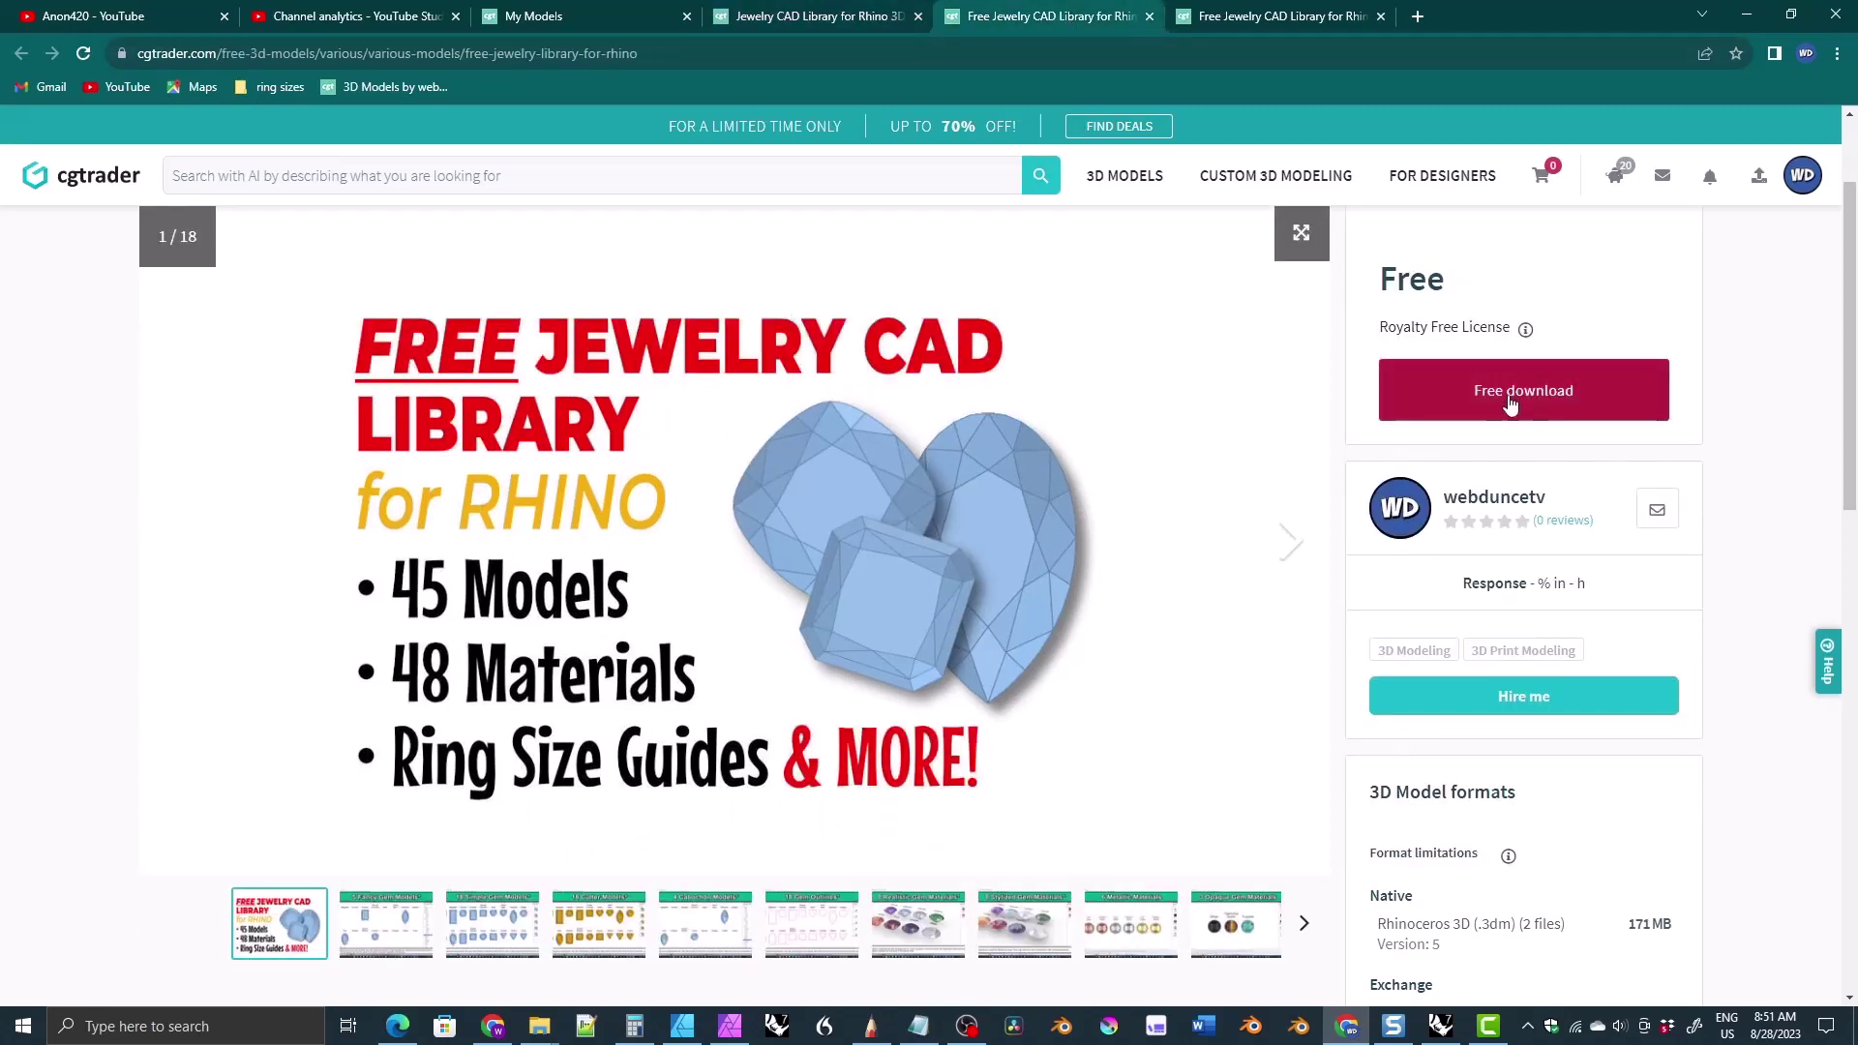
key("ctrl+shift+Tab")
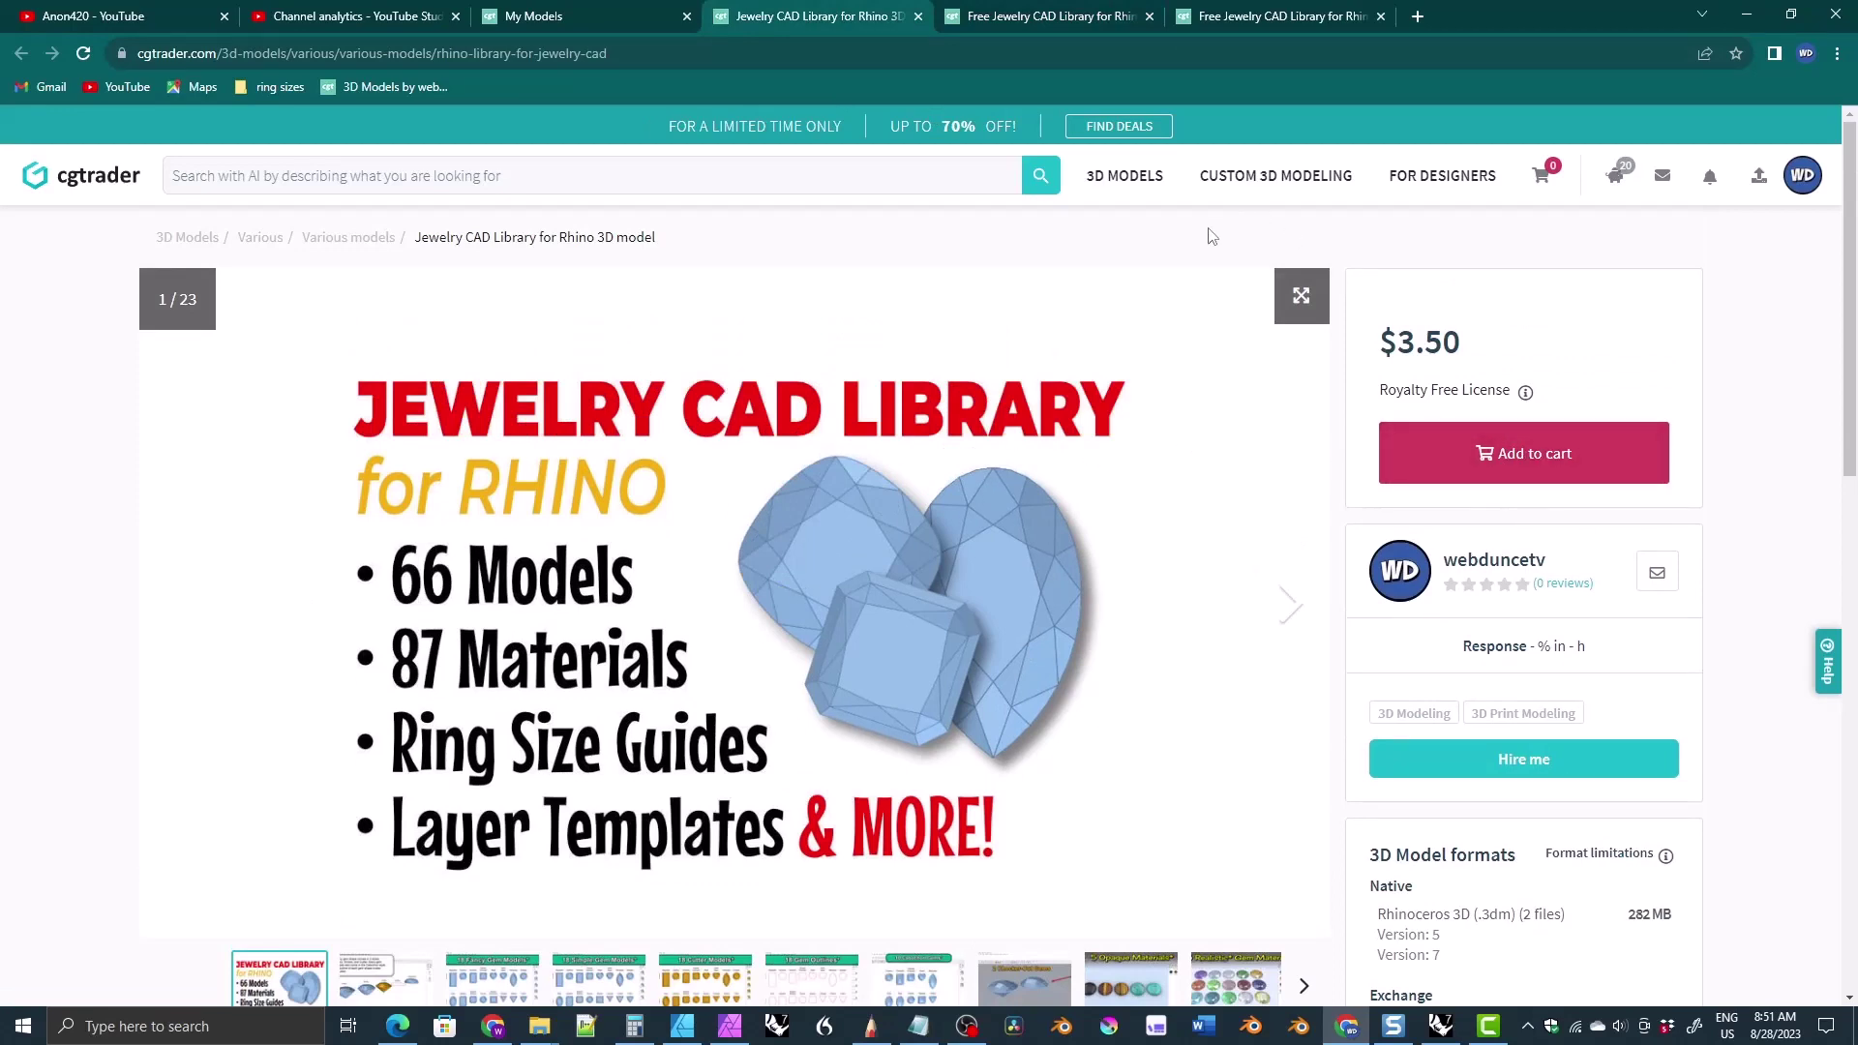
left_click(1031, 22)
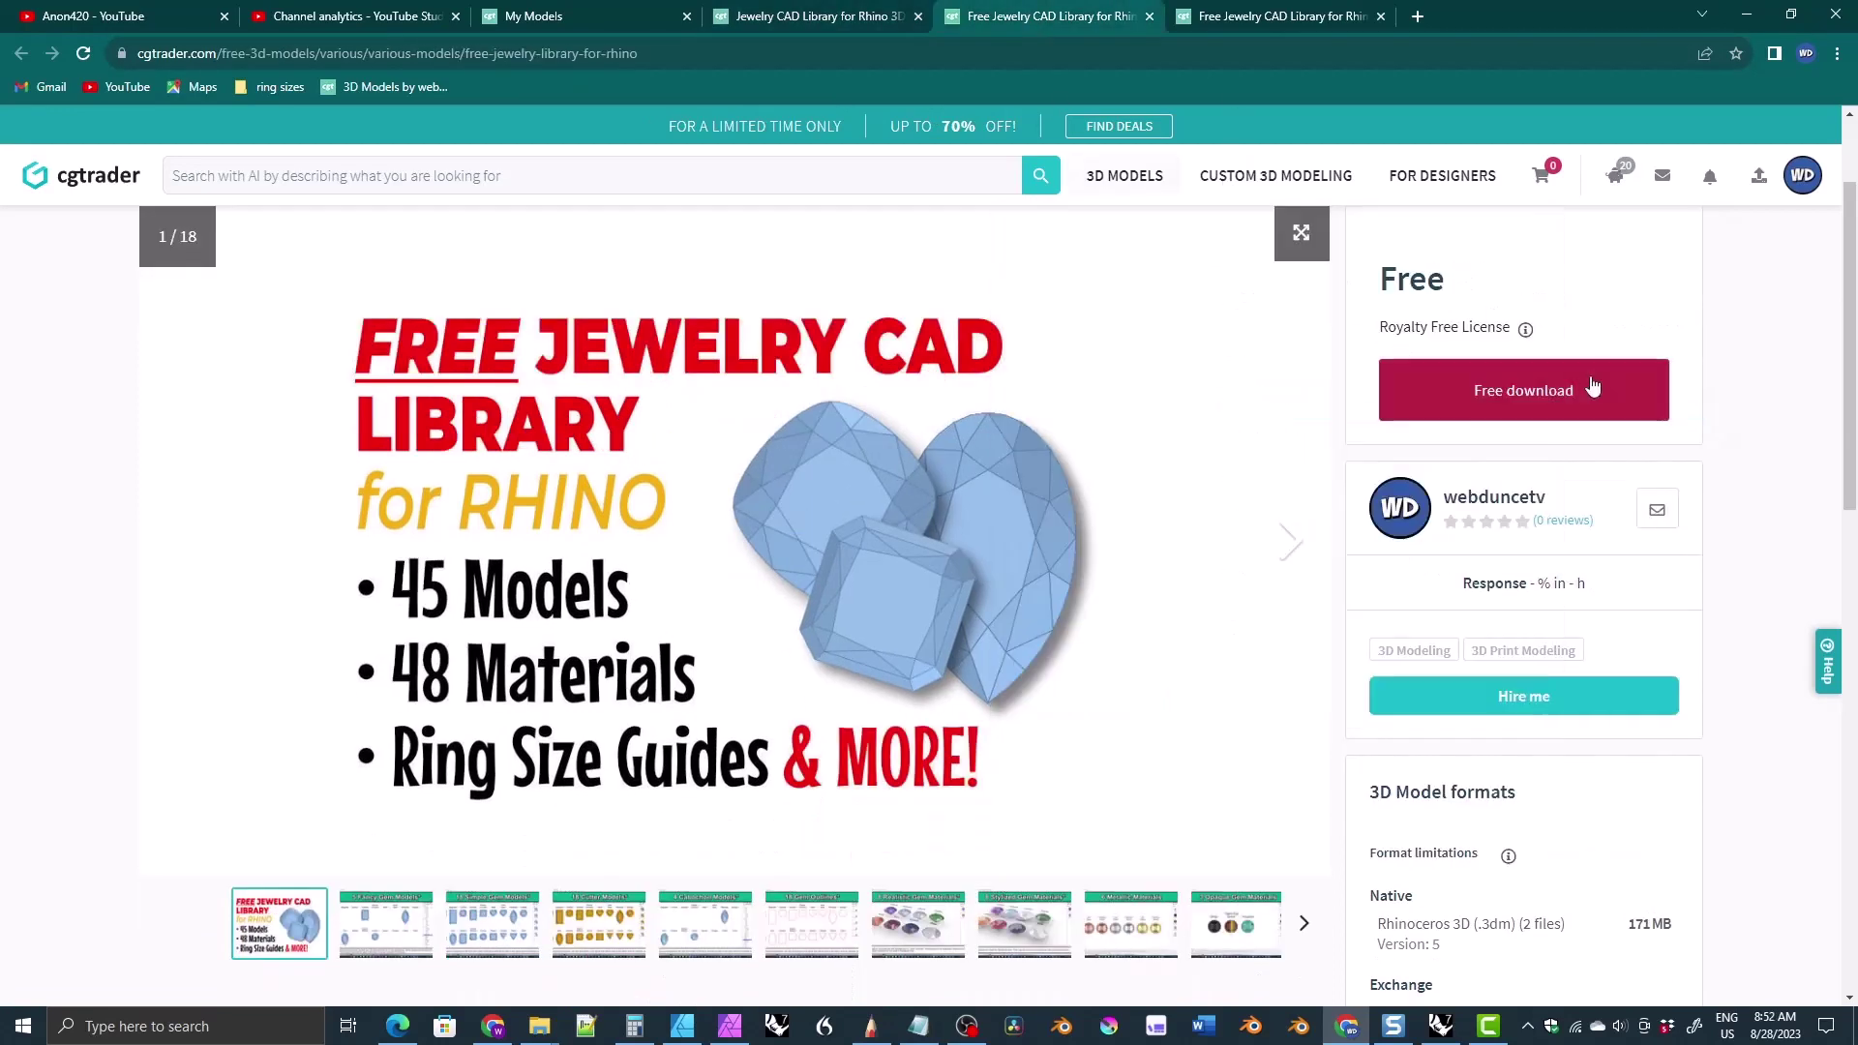
left_click(1561, 409)
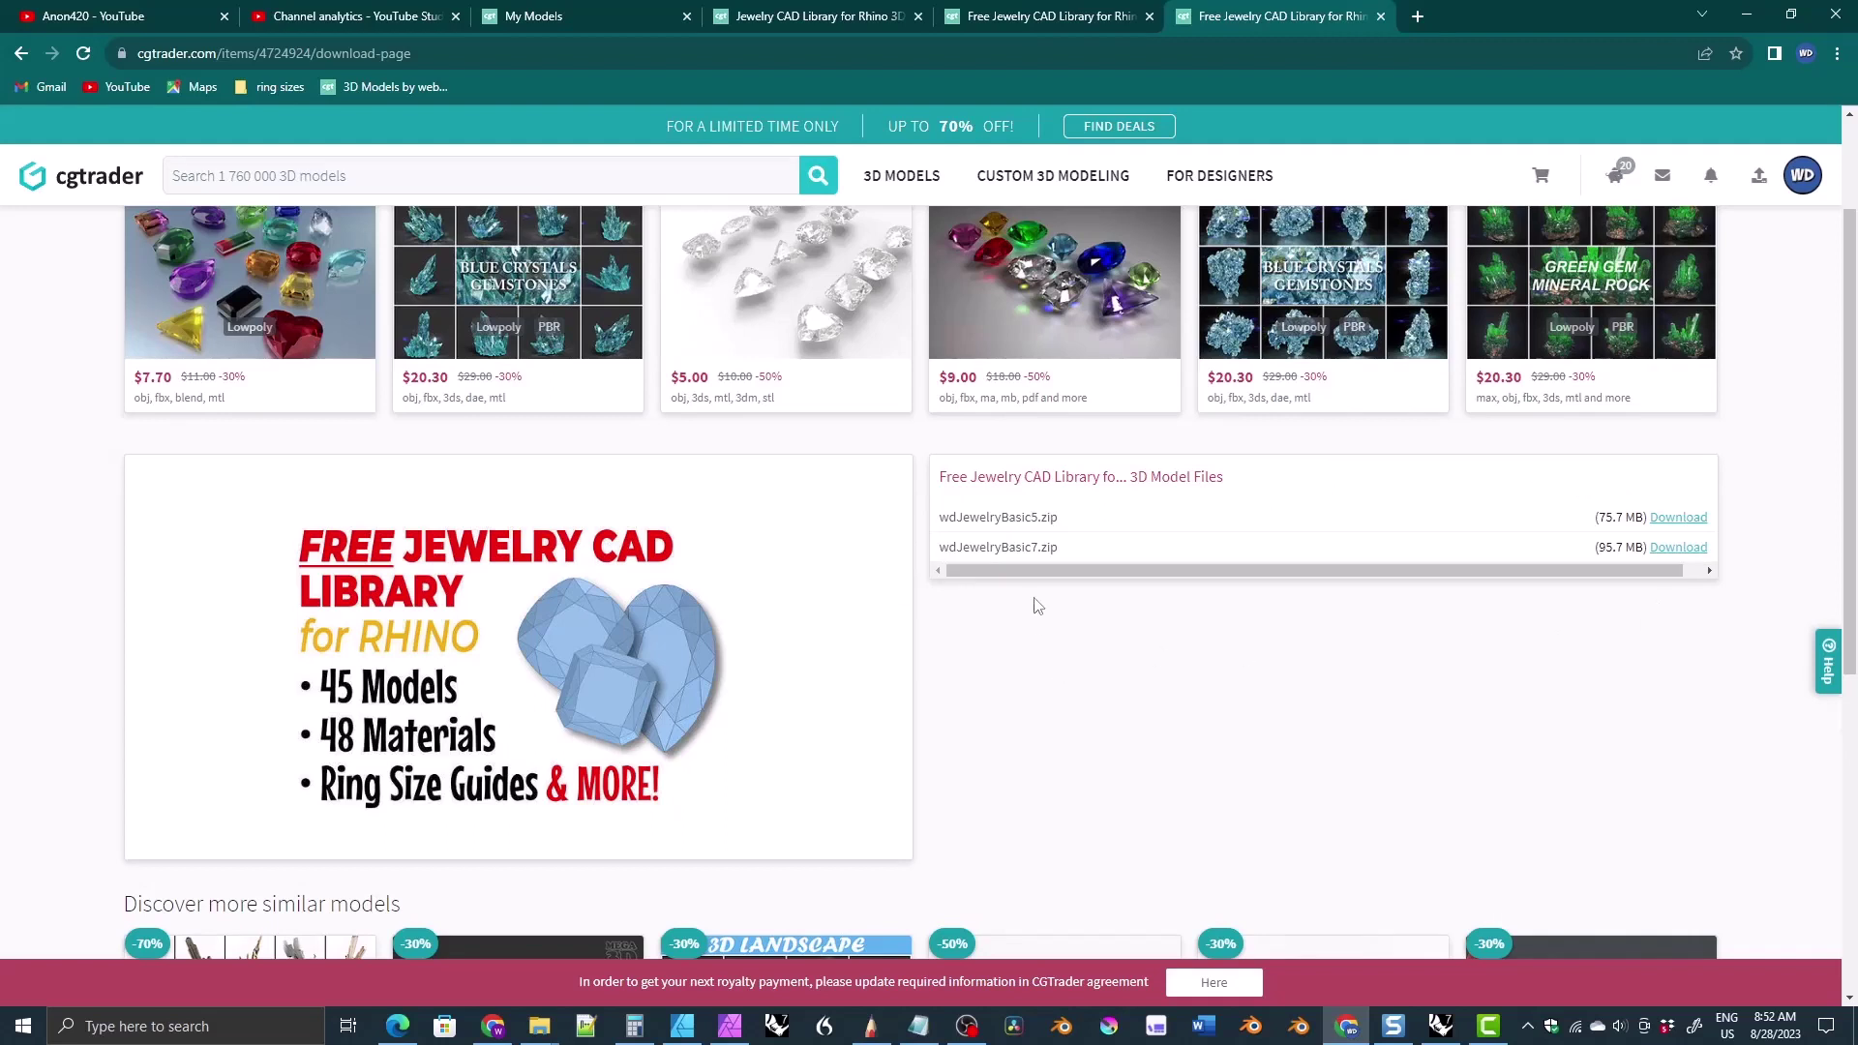
left_click_drag(1002, 516, 1032, 516)
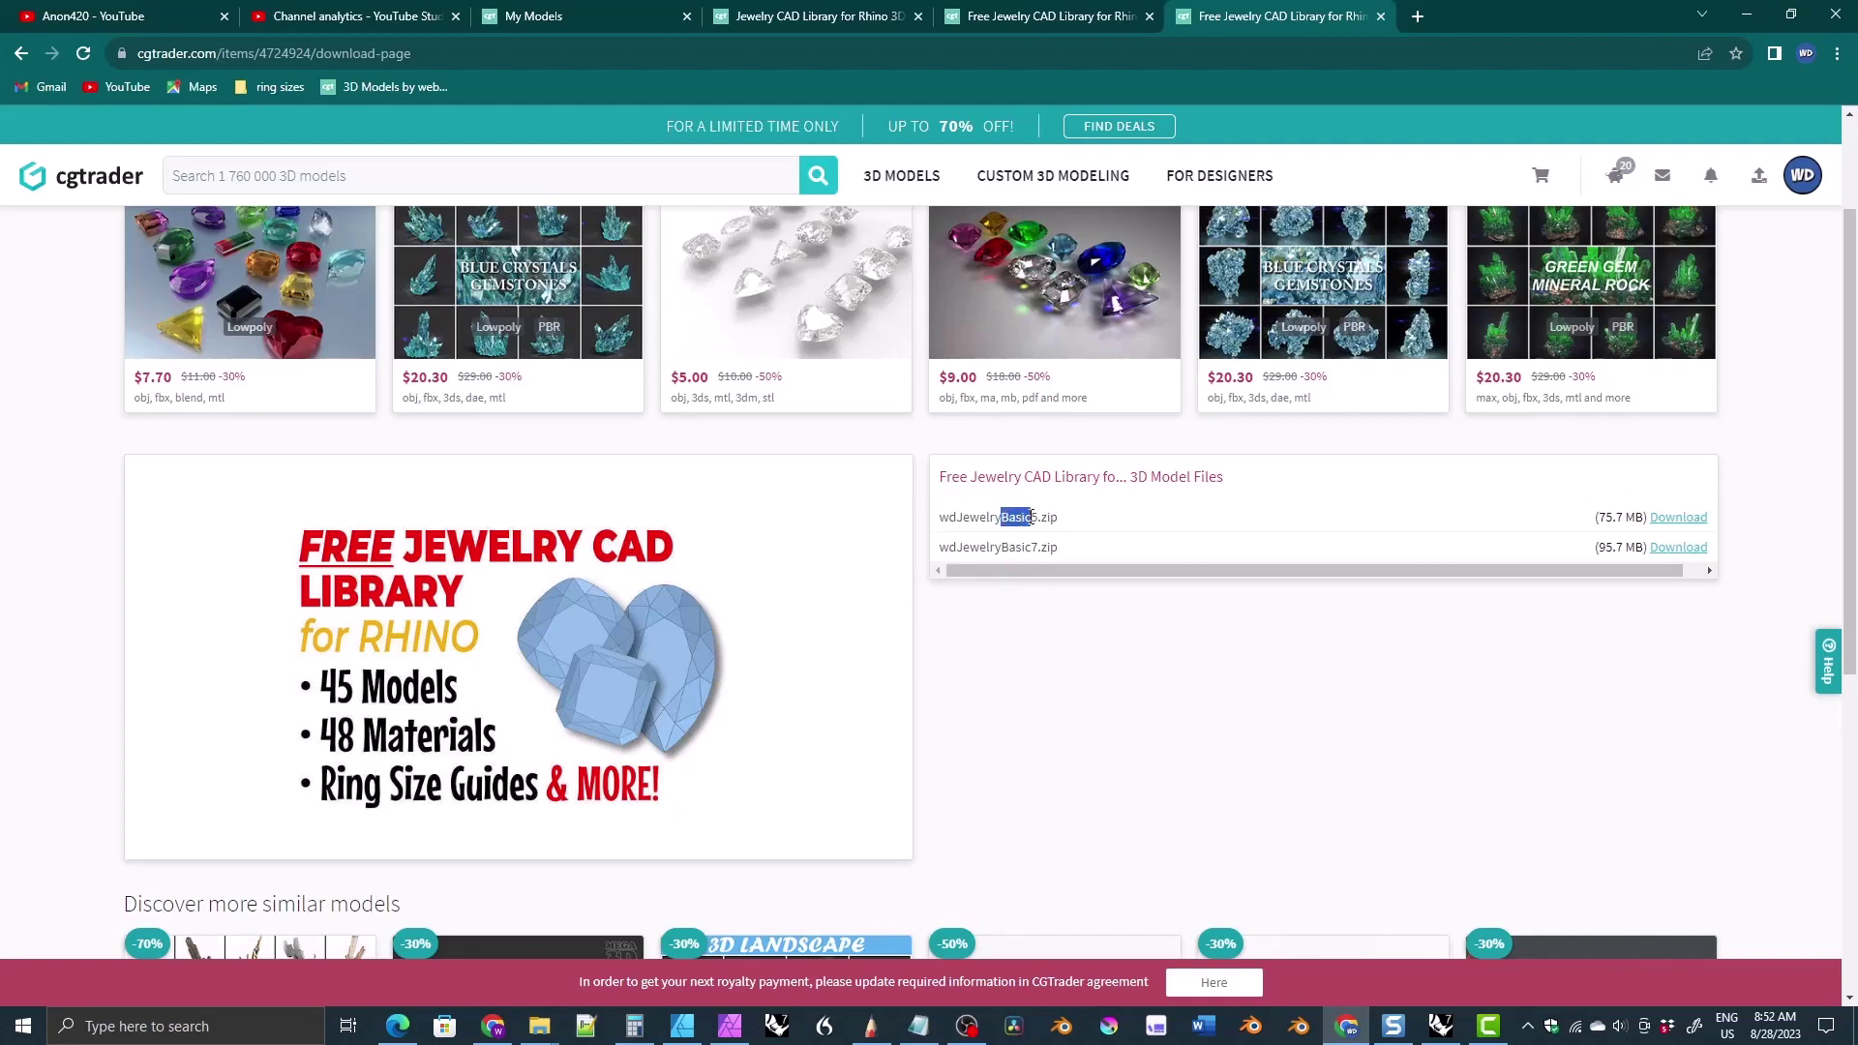
left_click(1085, 642)
left_click_drag(1001, 515, 1030, 517)
left_click(1062, 683)
left_click_drag(1033, 545, 1039, 546)
left_click(1031, 611)
- Back in Rhino, window-select both sample gems and delete them
left_click(1441, 1026)
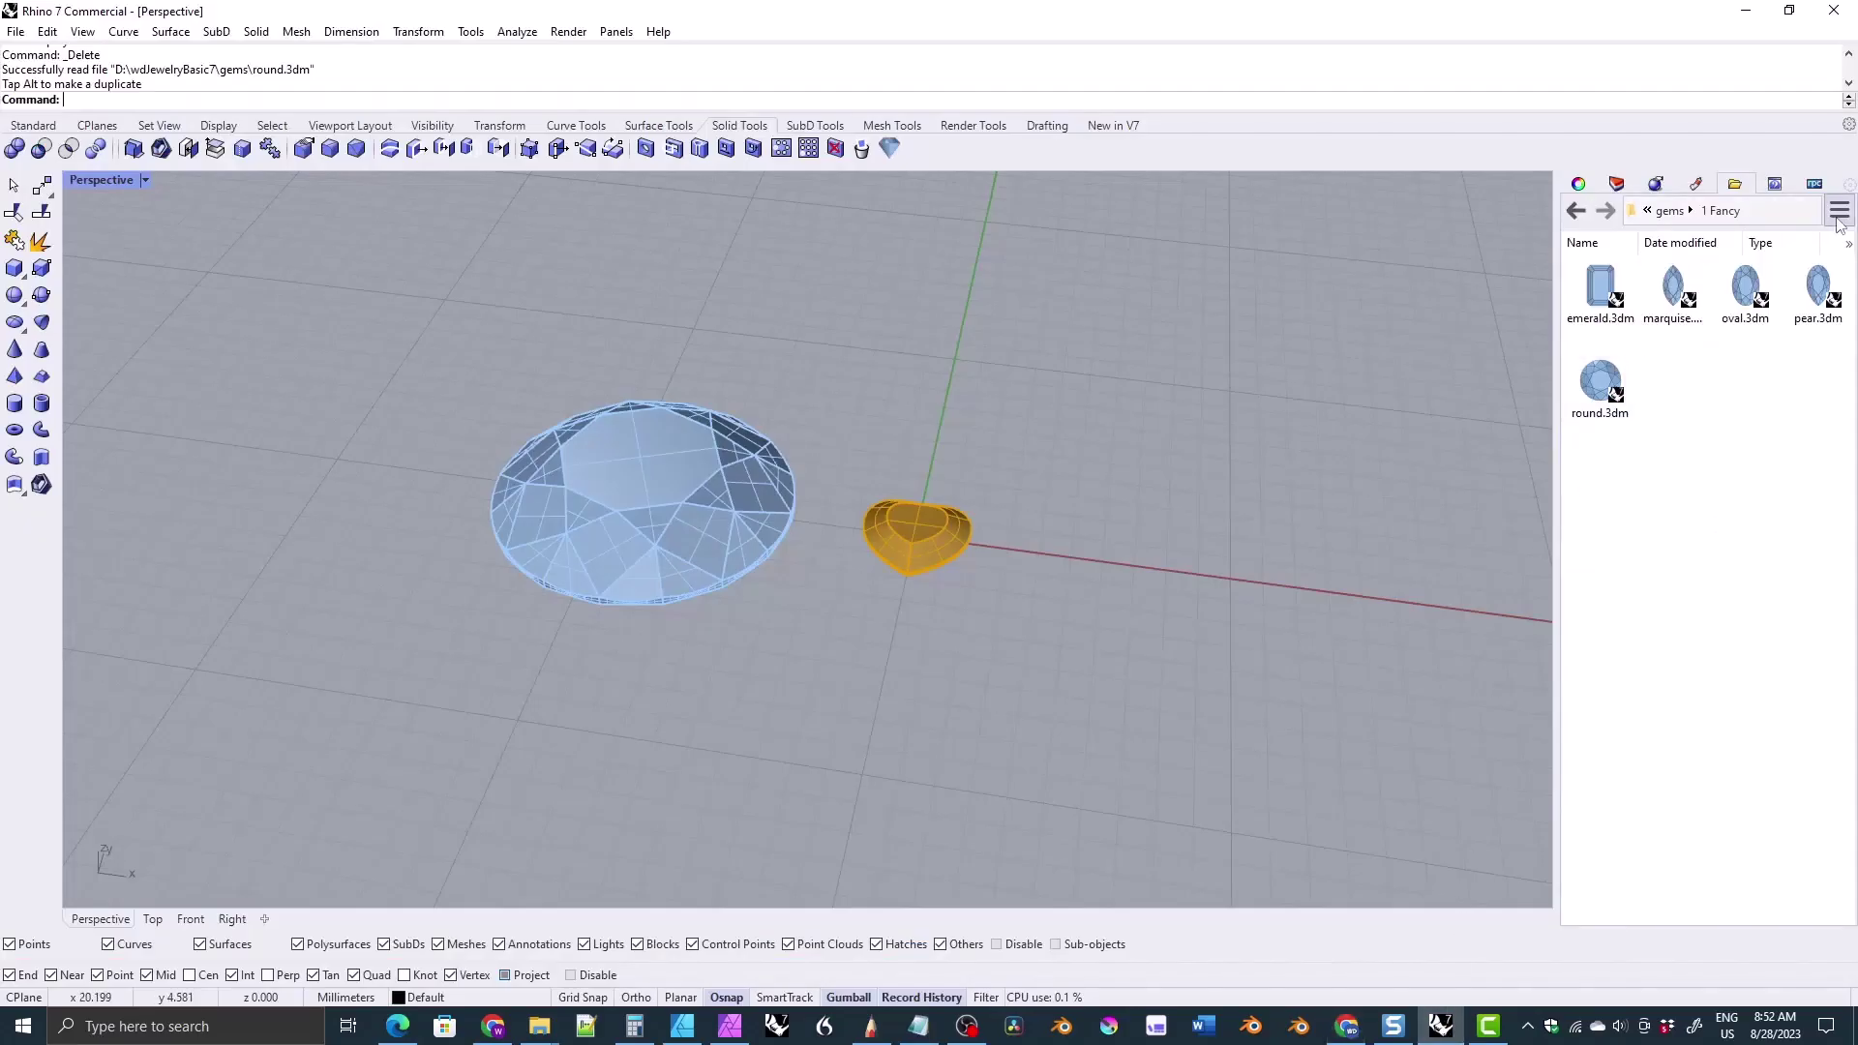
left_click_drag(1025, 677, 423, 425)
key("Delete")
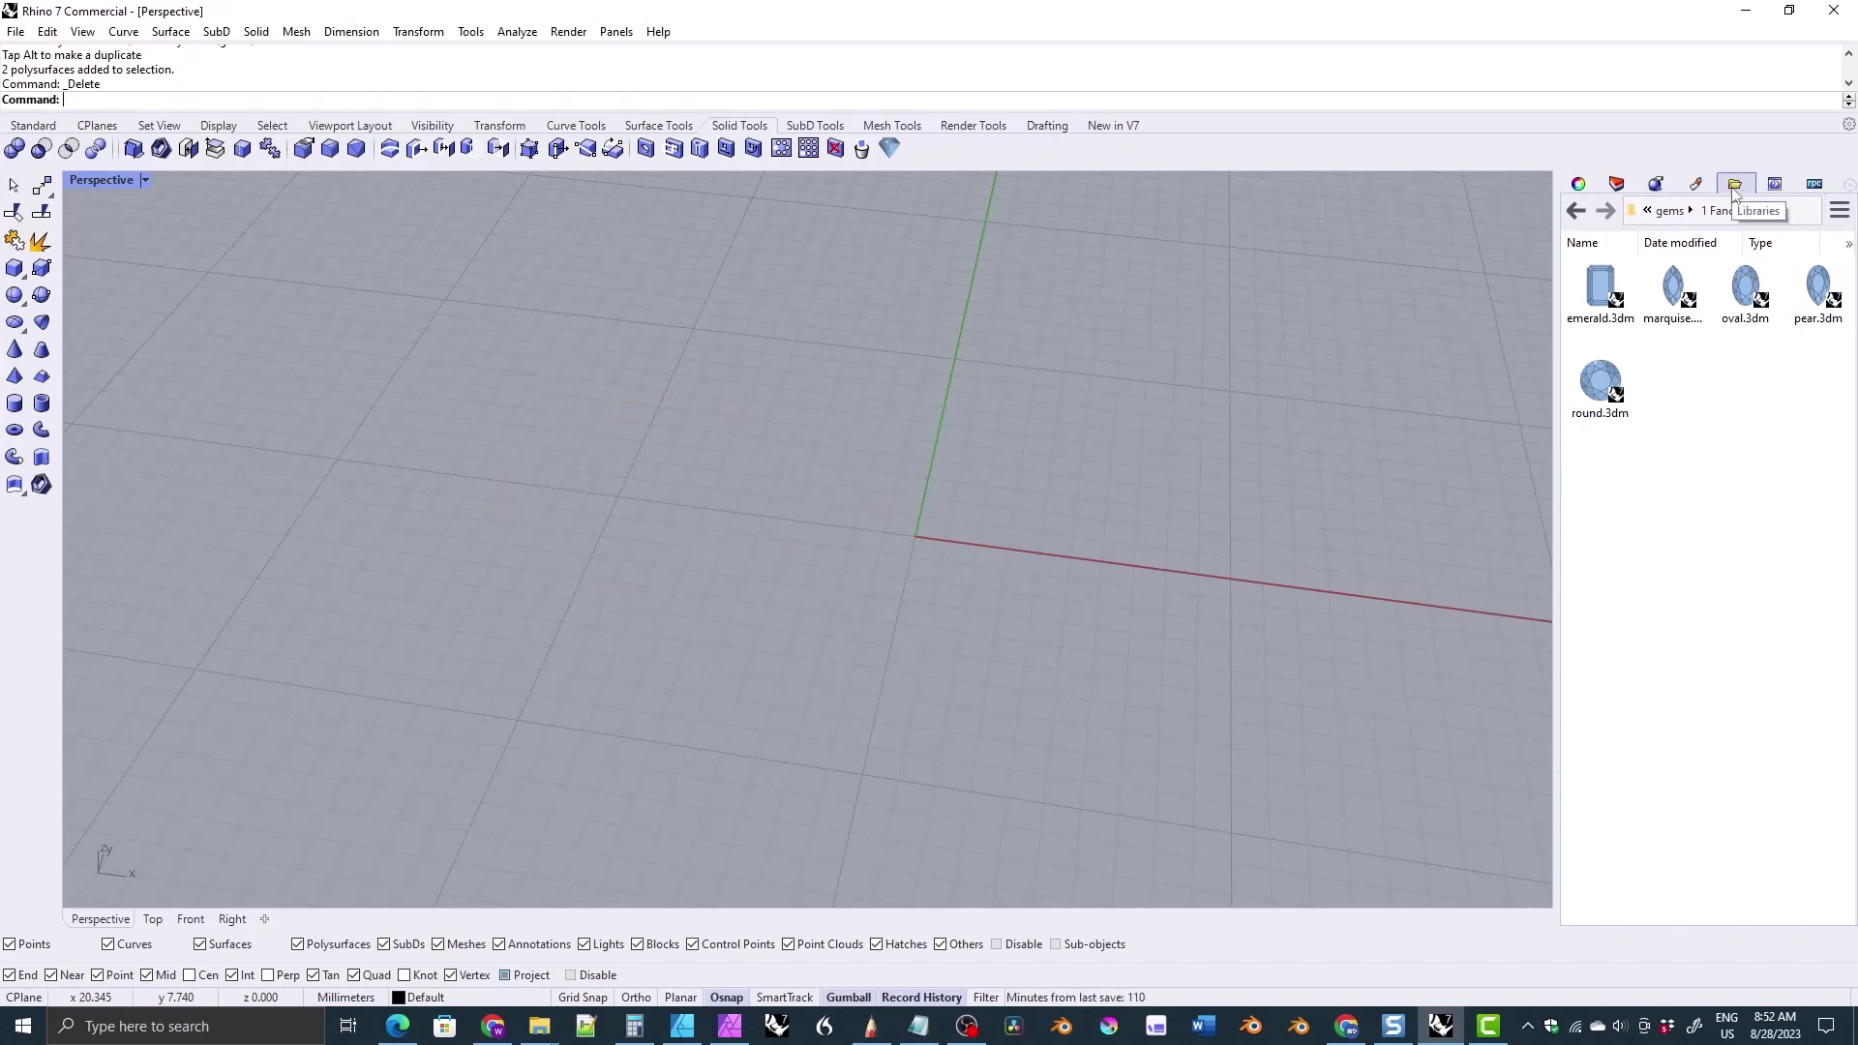
- Open the Libraries settings and add a new custom library folder entry
left_click(1839, 210)
left_click(1702, 440)
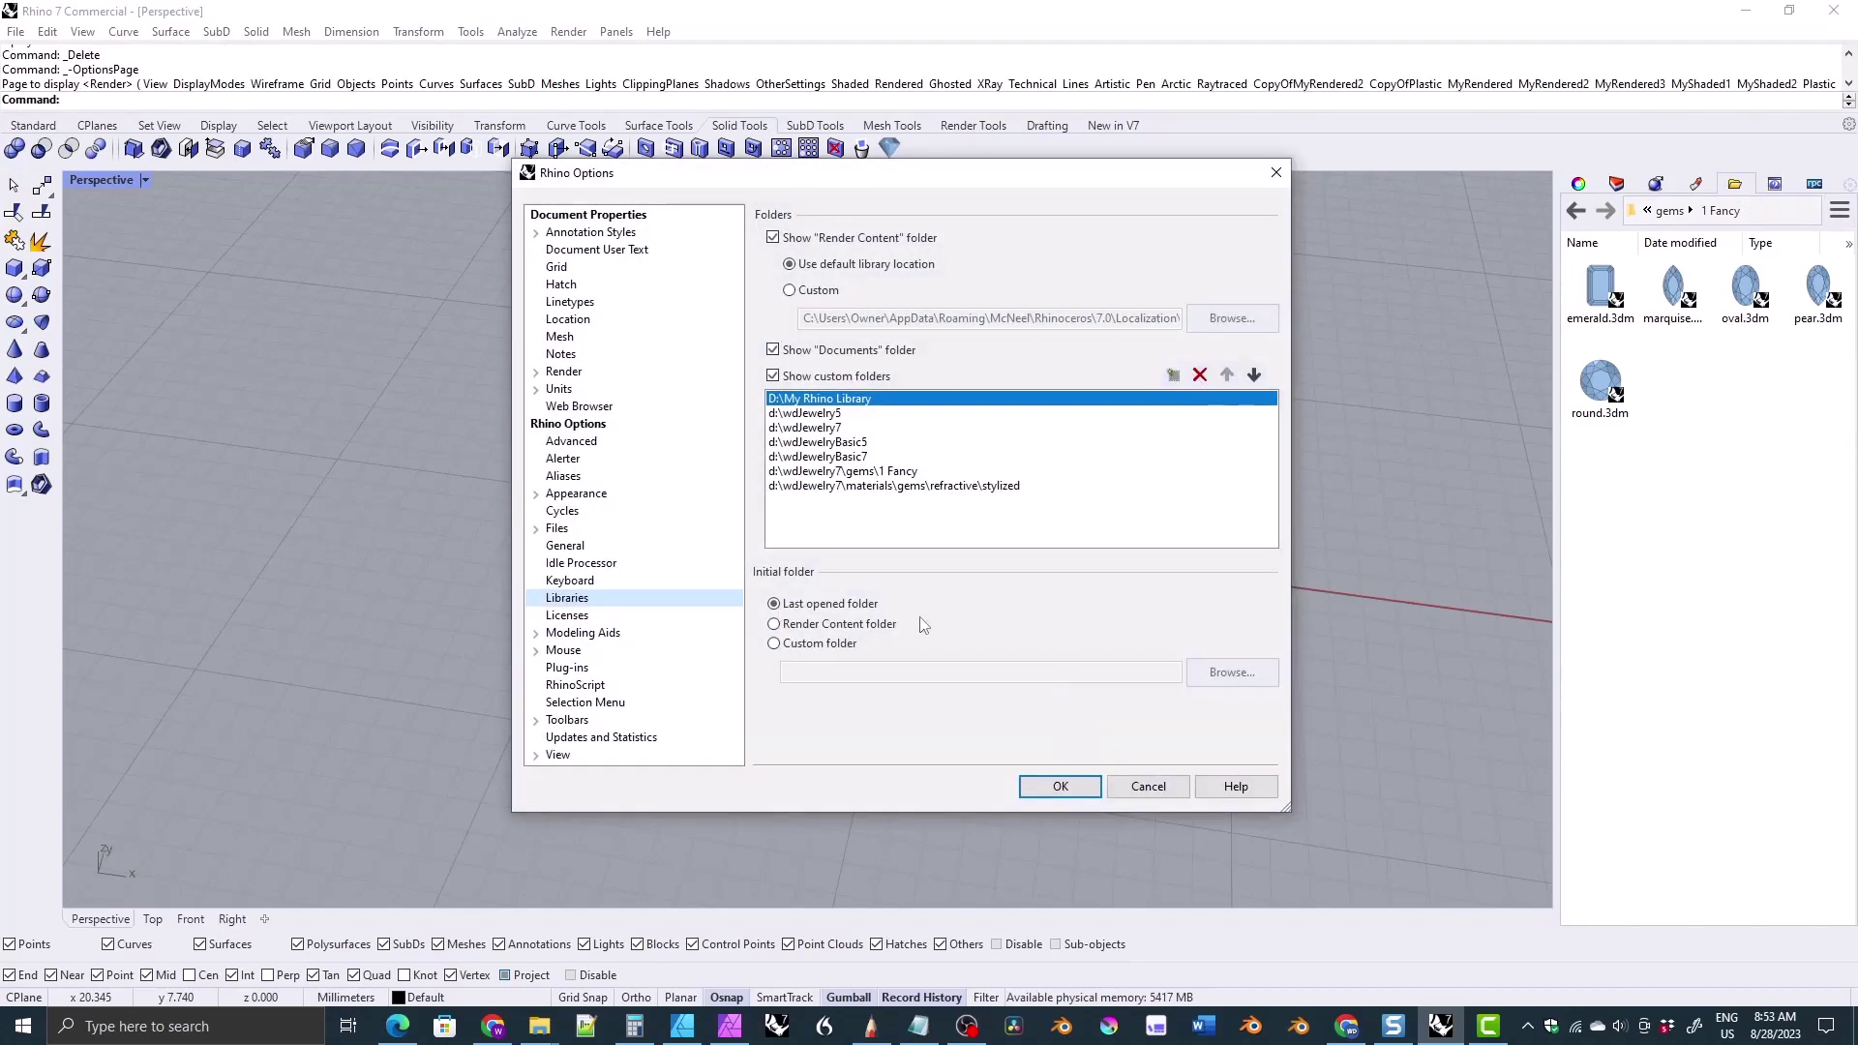
left_click(1176, 376)
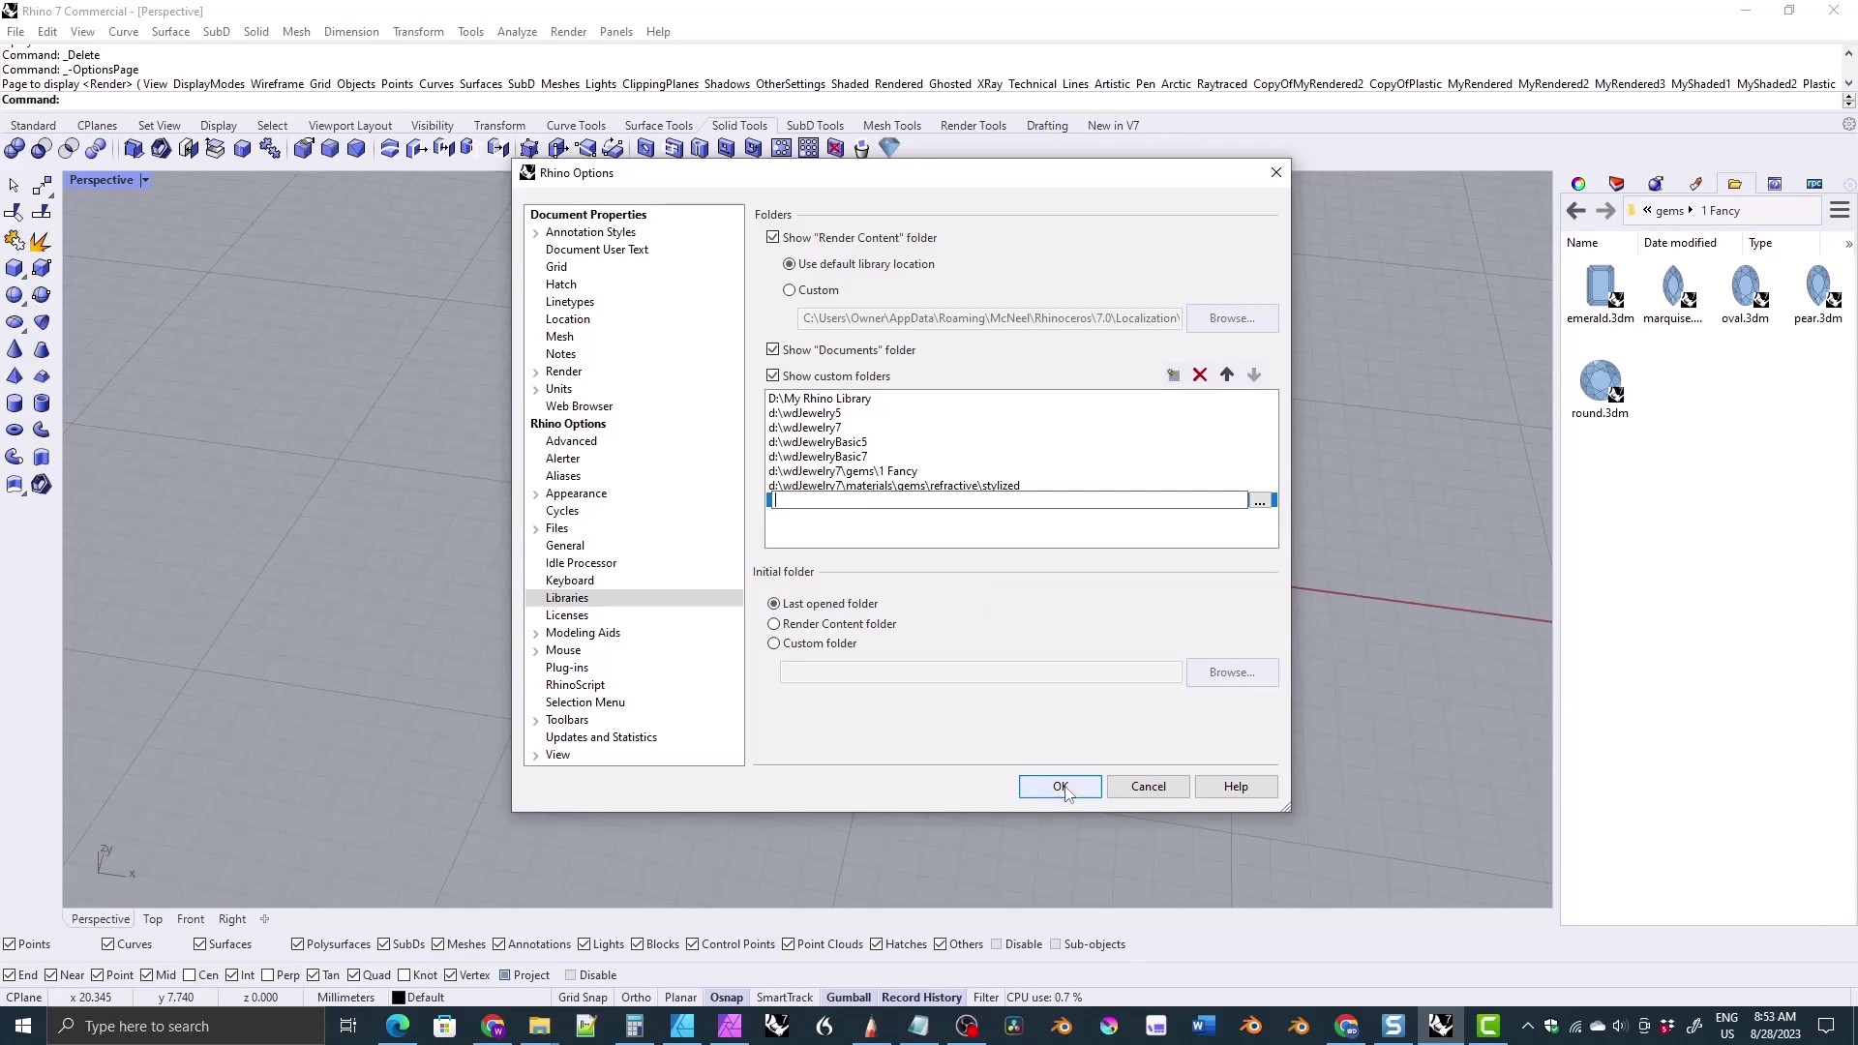
- Cancel Rhino Options and switch the Libraries panel to the wdJewelryBasic7 folder
left_click(1145, 785)
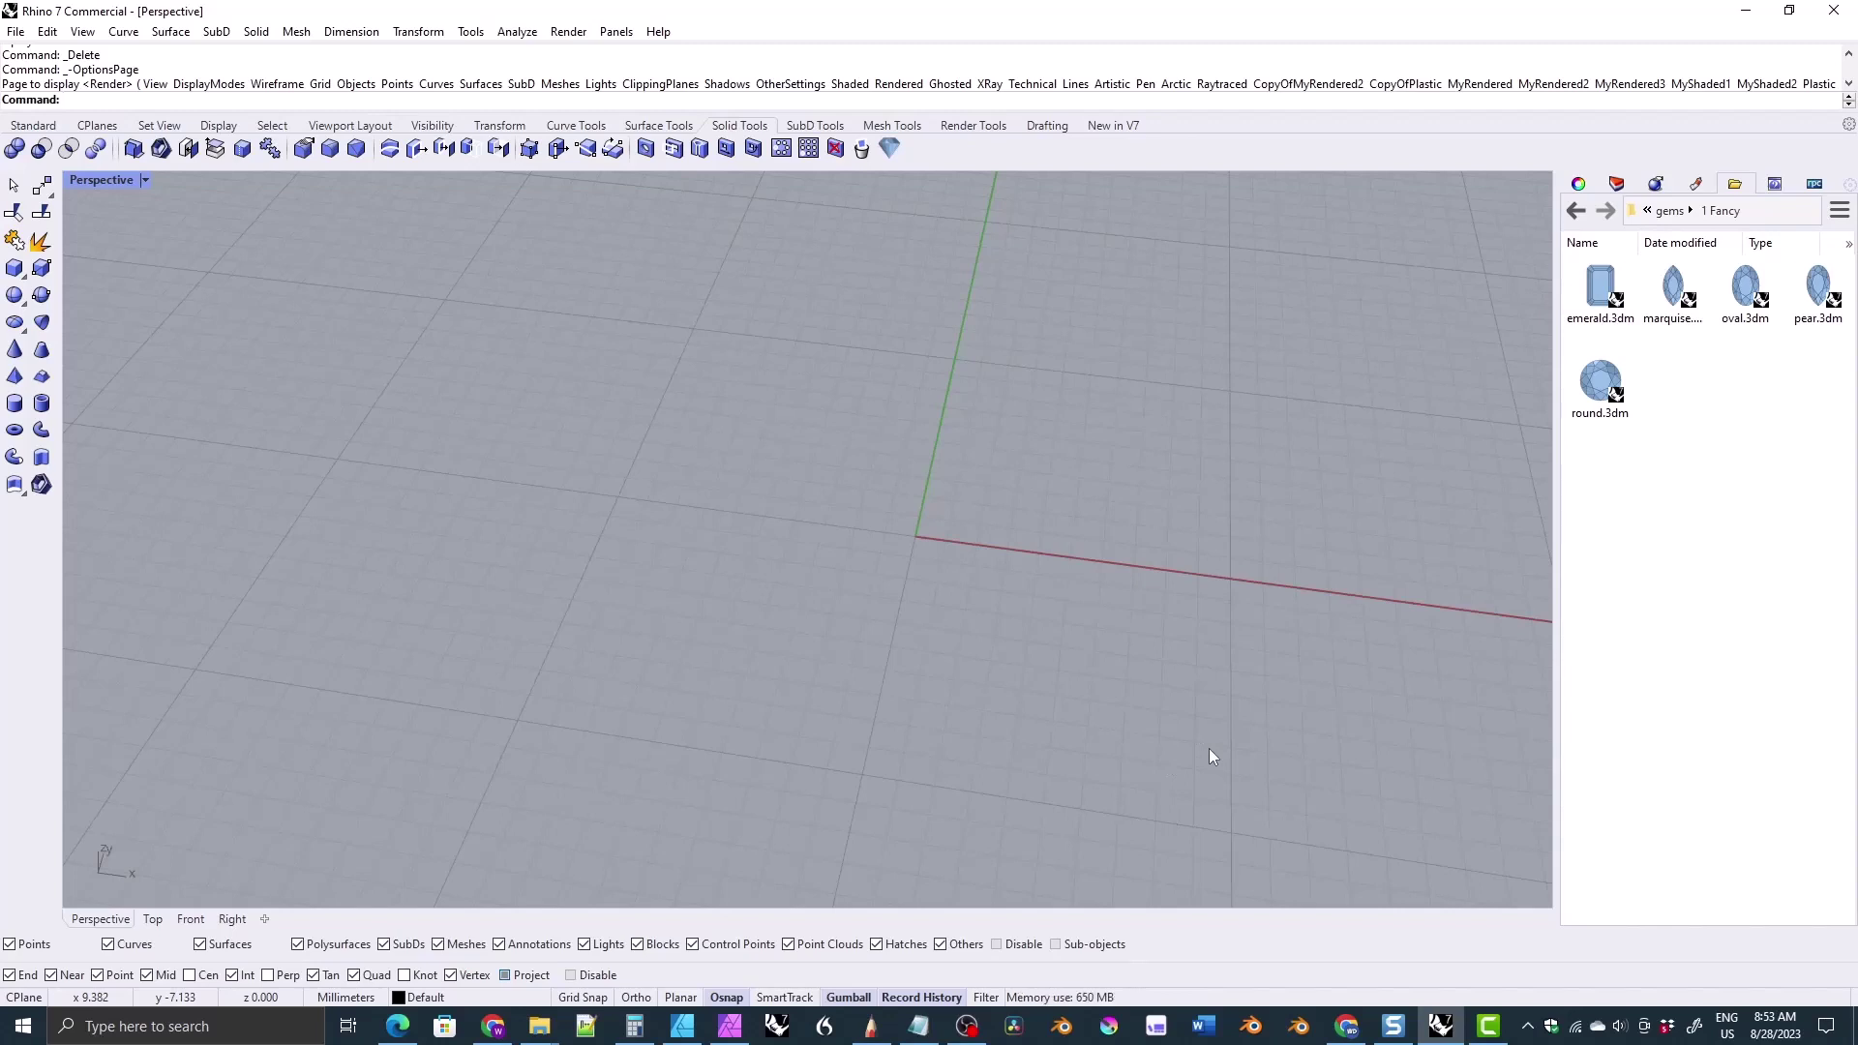
left_click(1839, 210)
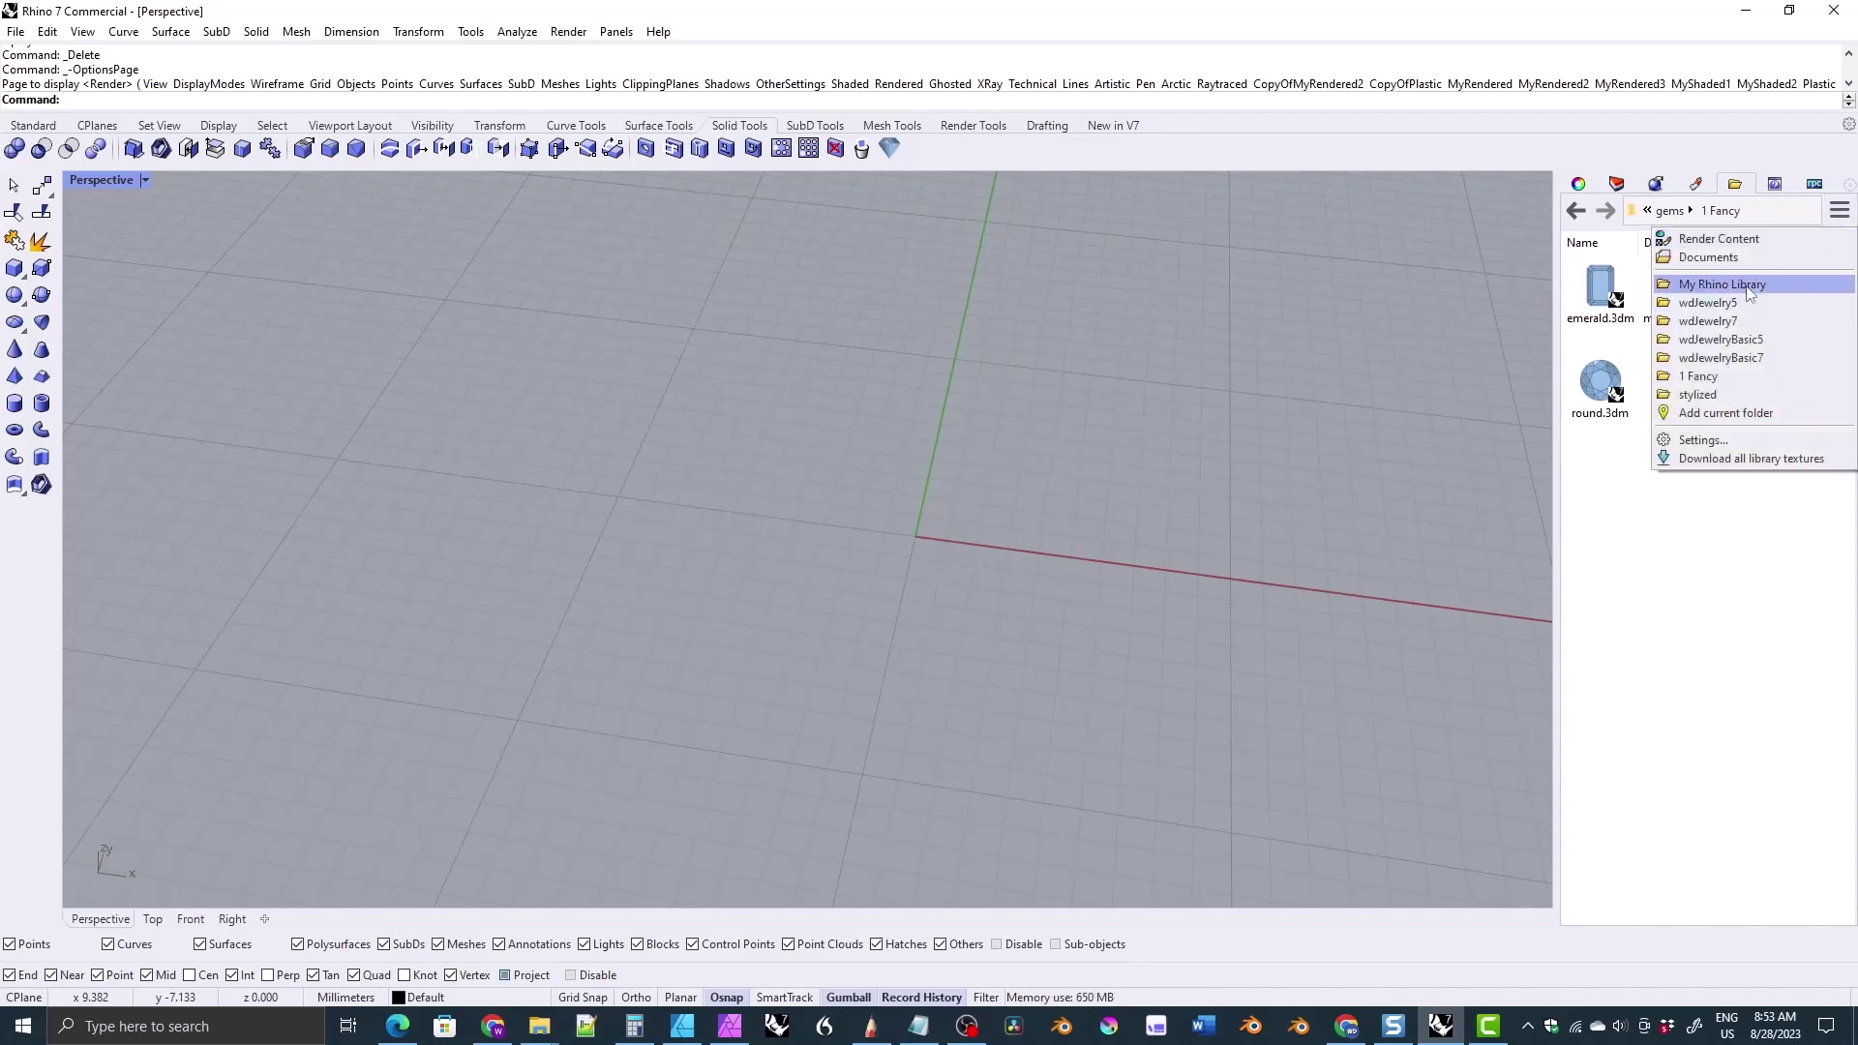
left_click(1720, 357)
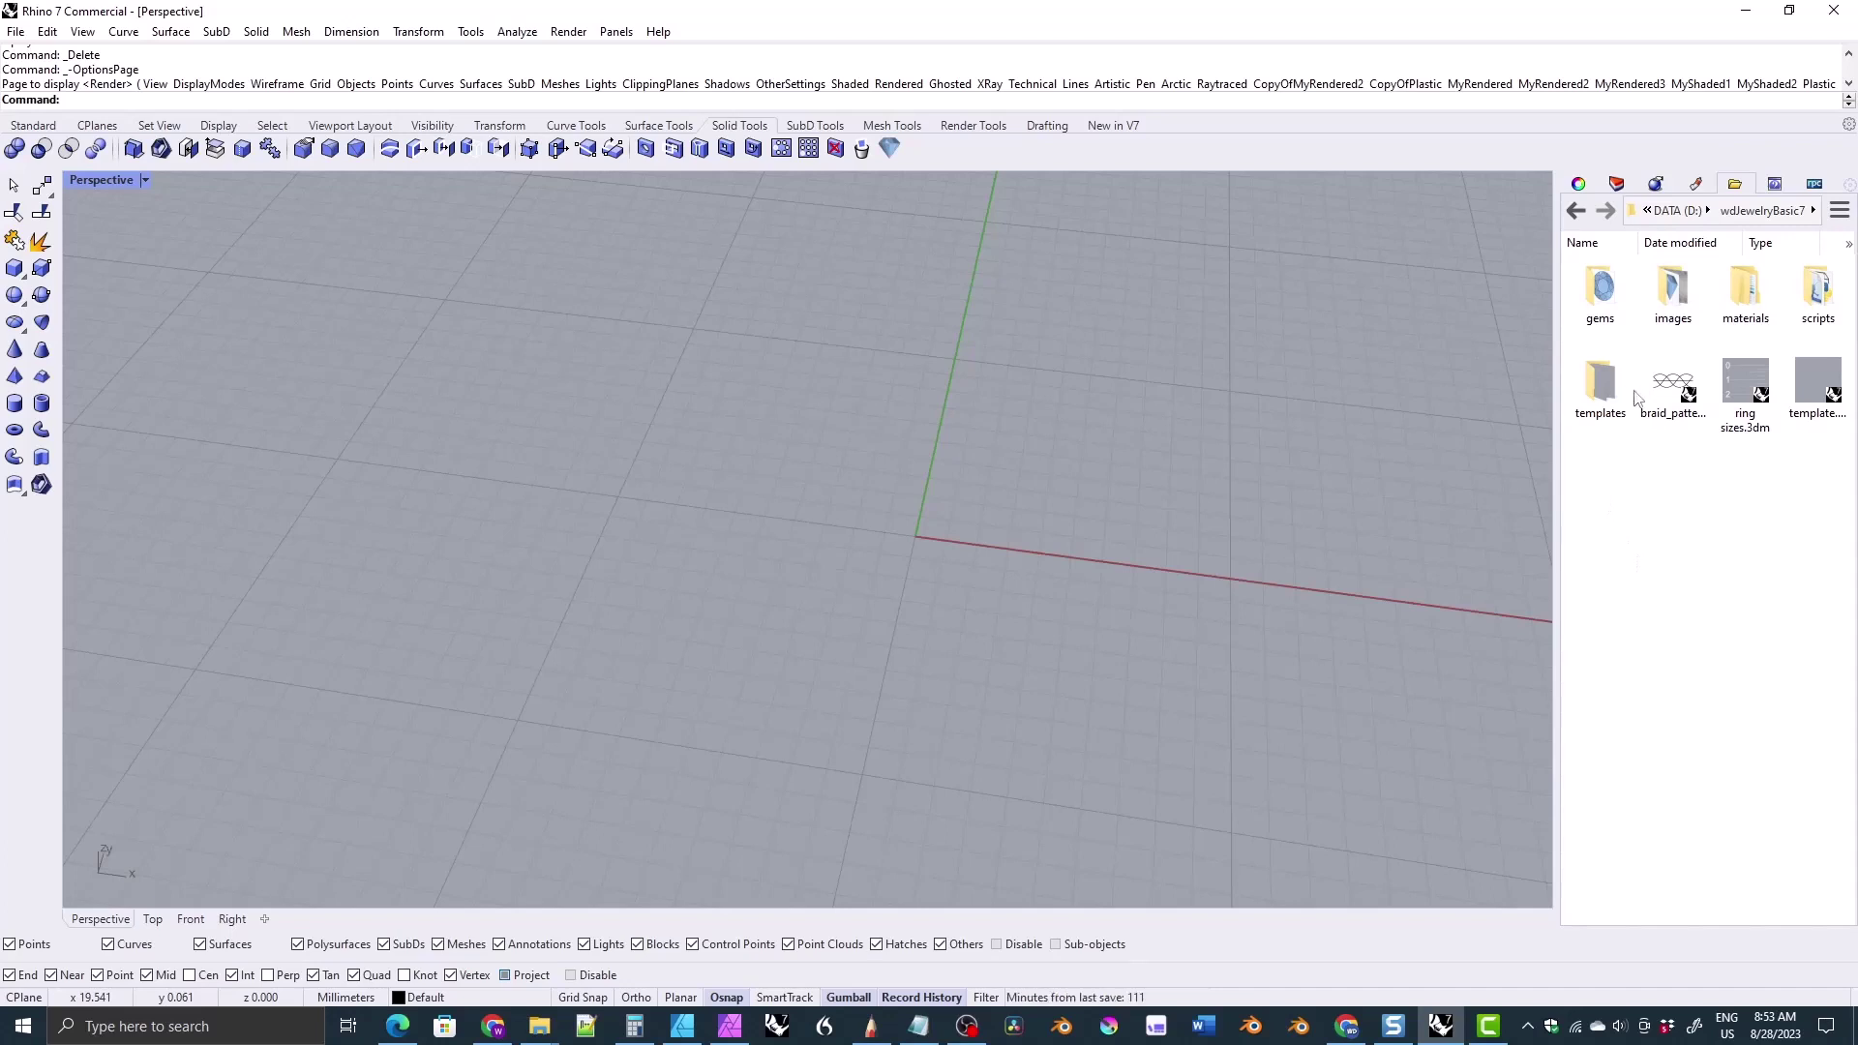
- Show the Layers list with working, curves, metals, gems, cutters and ring sizes layers
left_click(1615, 184)
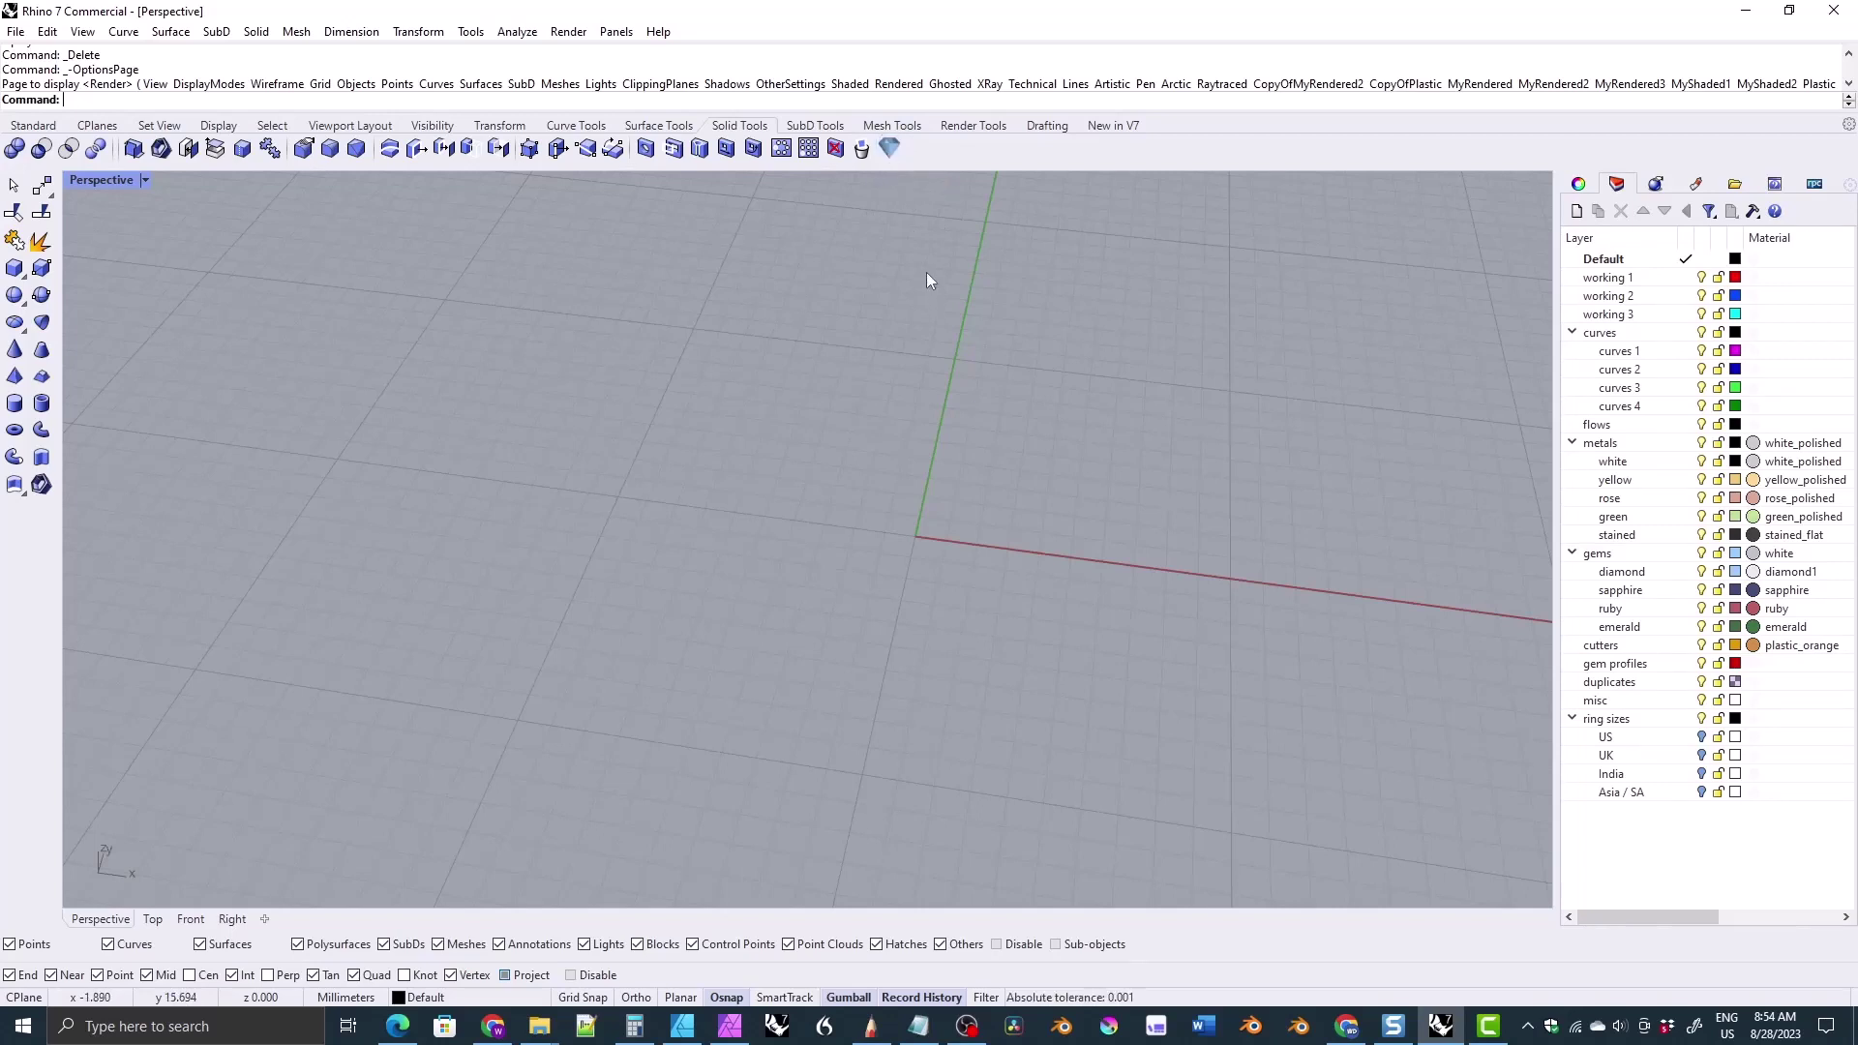
- Run the gem loader and choose a Fancy gem with Emerald shape
left_click(890, 149)
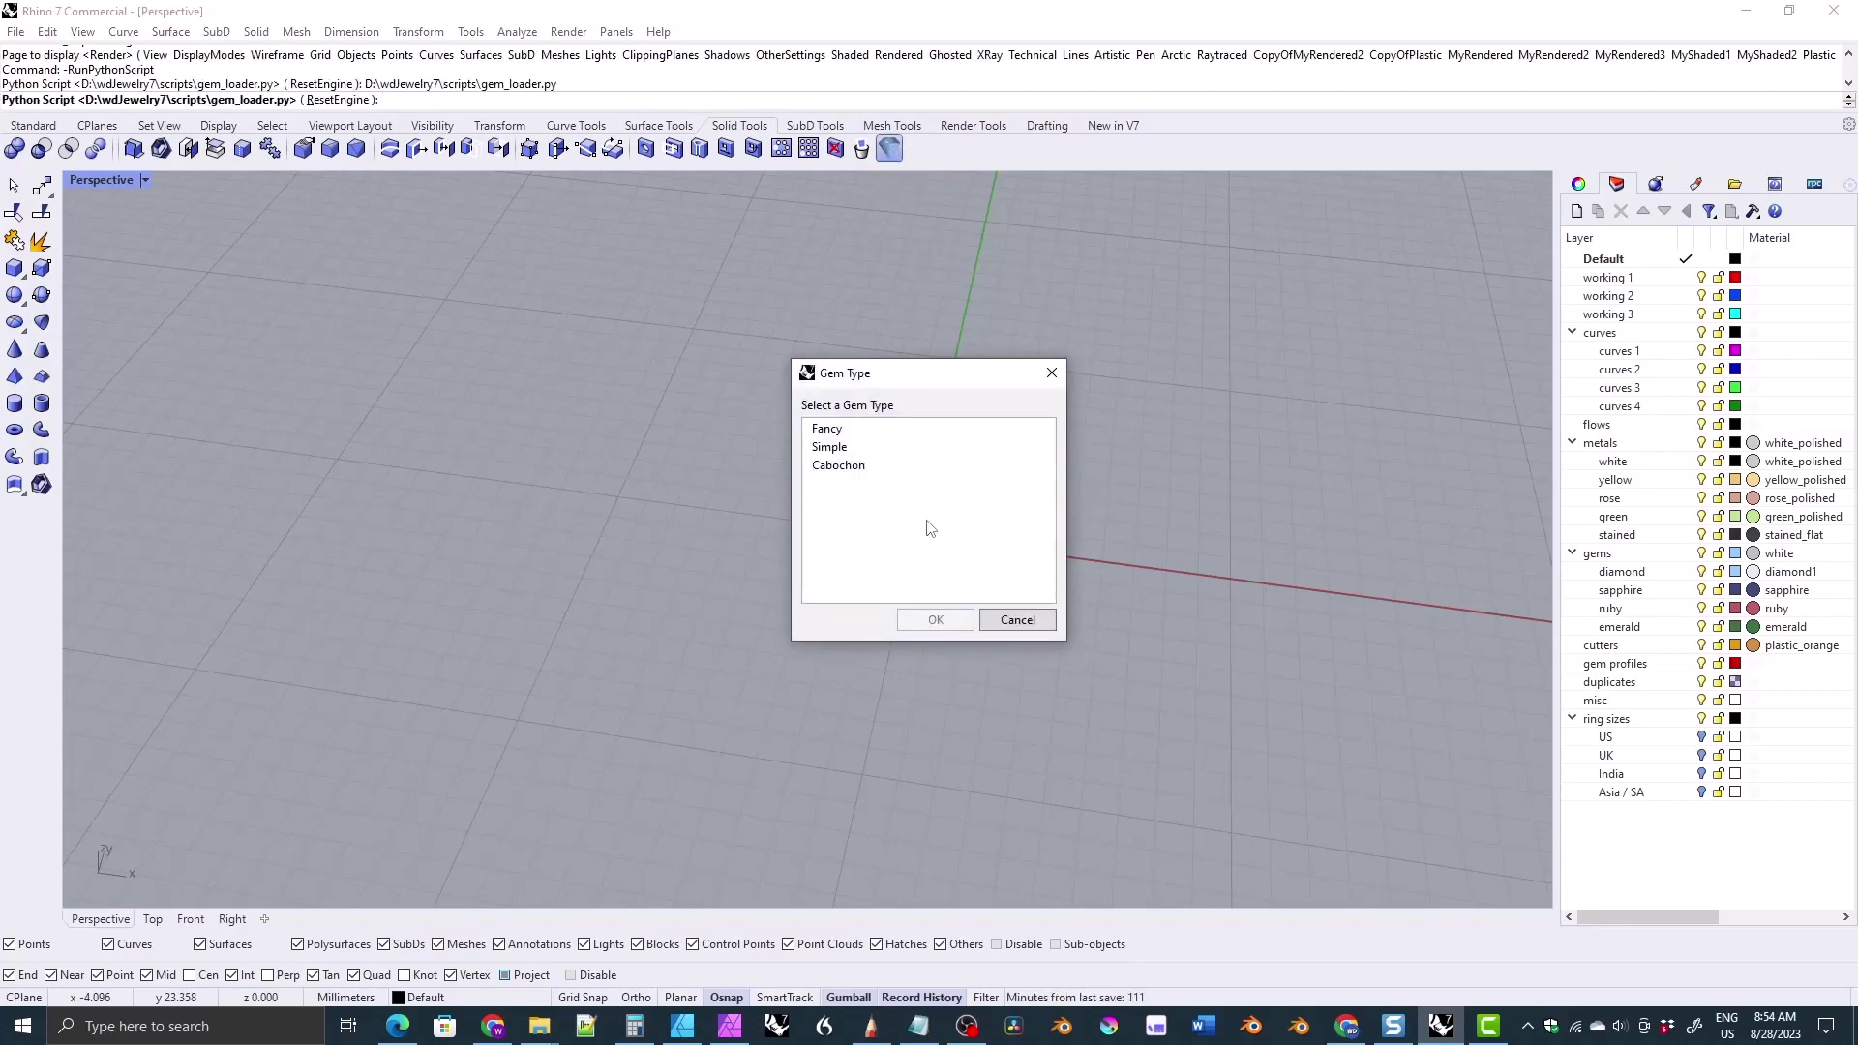
left_click(828, 429)
left_click(943, 621)
left_click(840, 484)
left_click(948, 616)
- Insert the emerald with cutter at width 4, length 6, default height, then select both
key("Return")
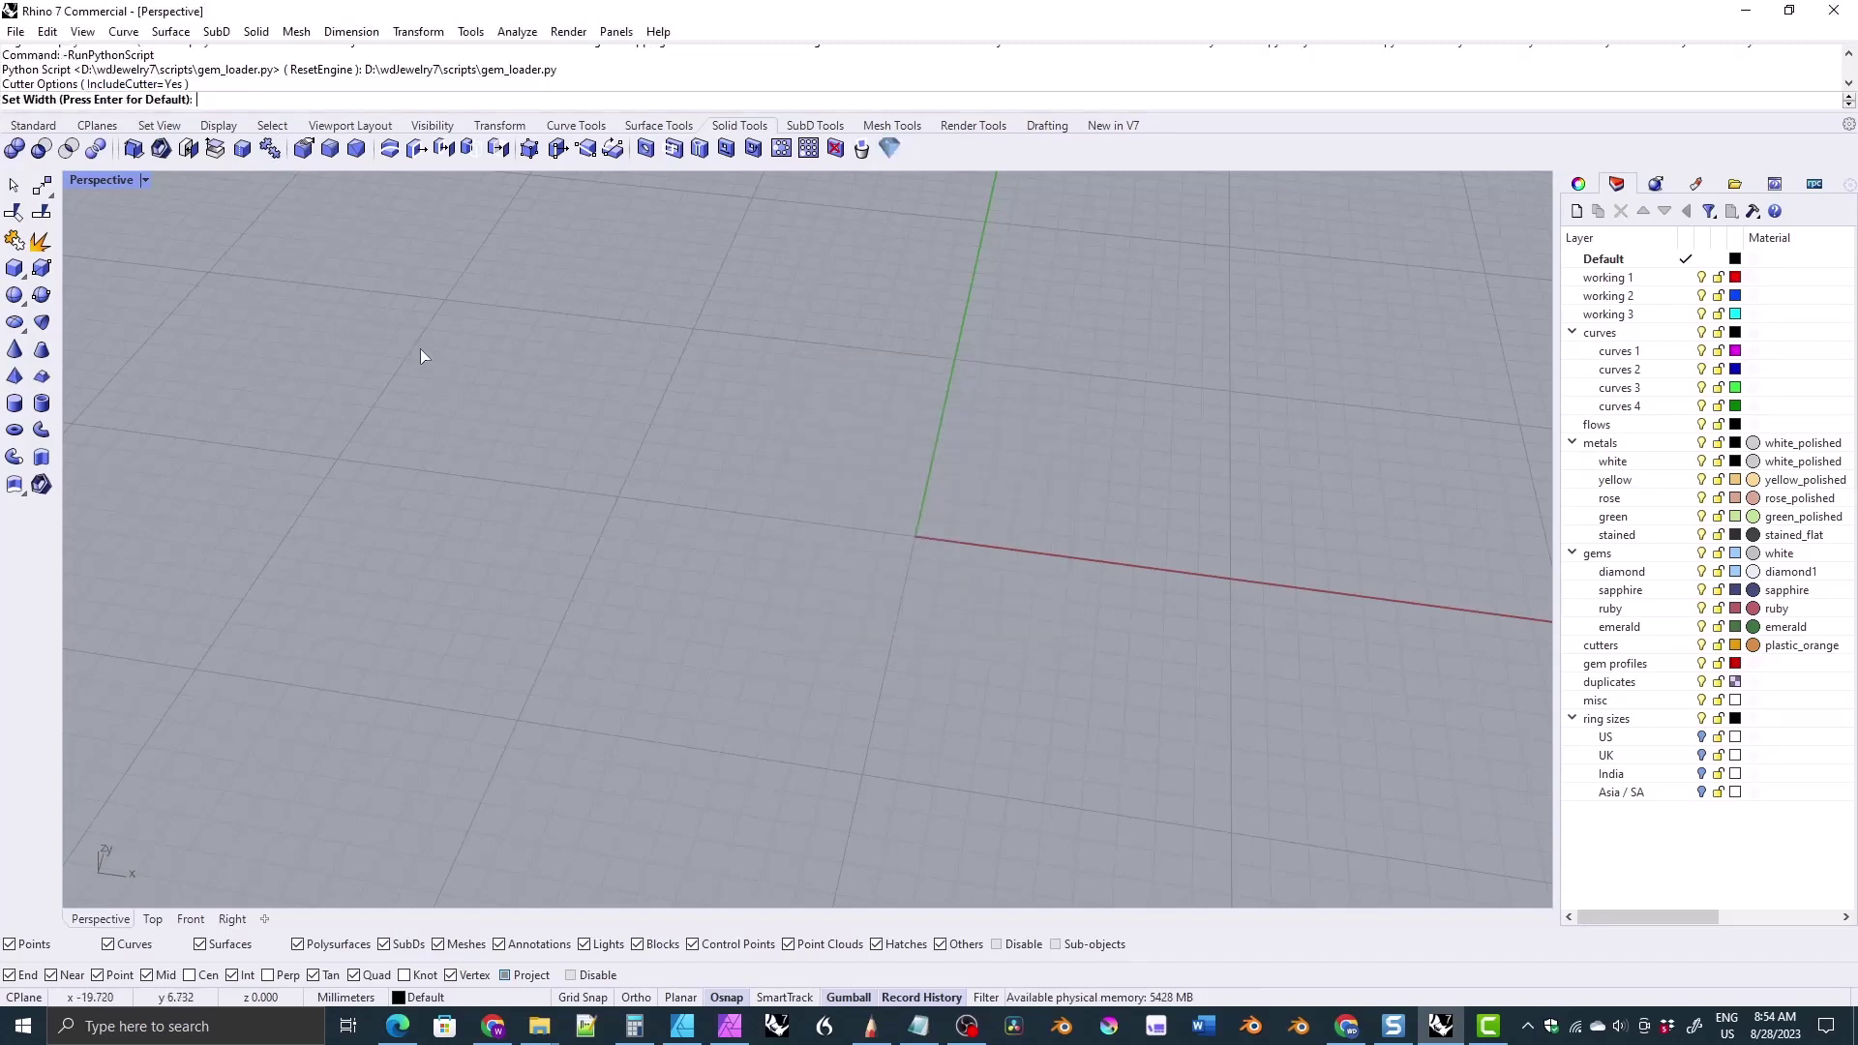
type("4")
key("Return")
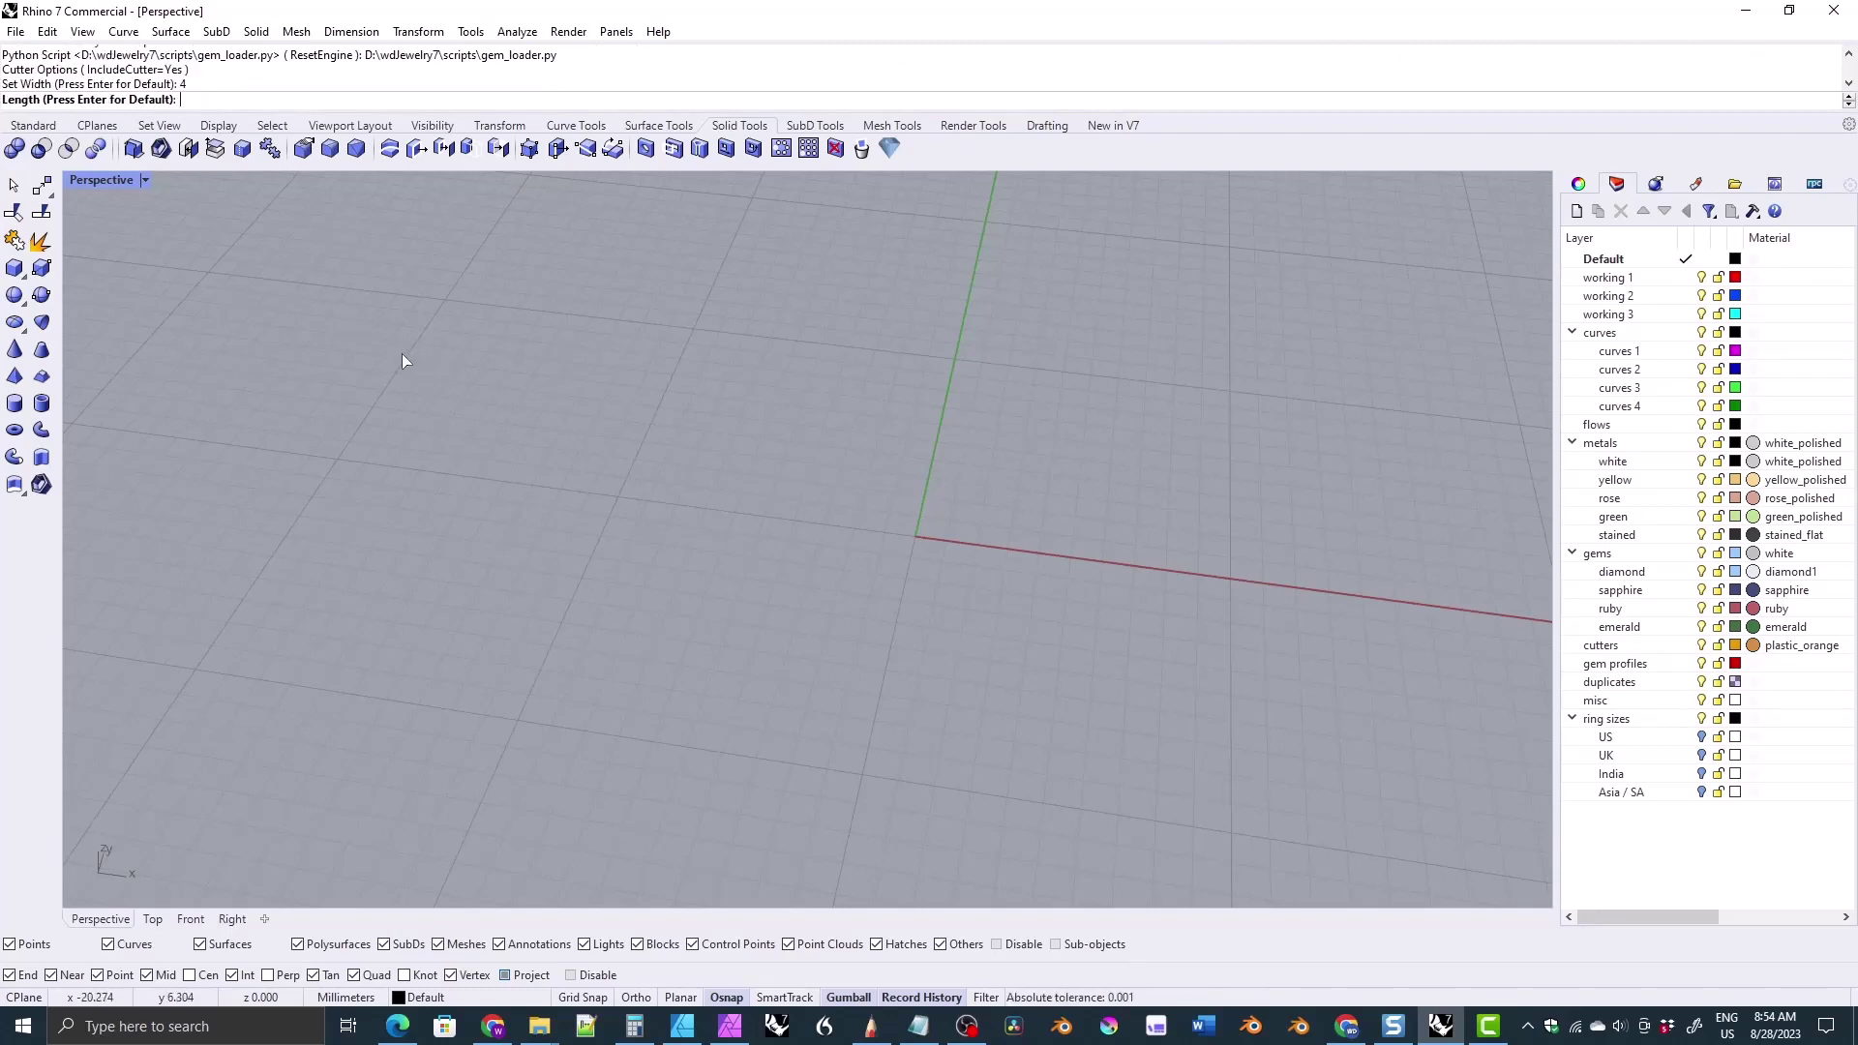
type("6")
key("Return")
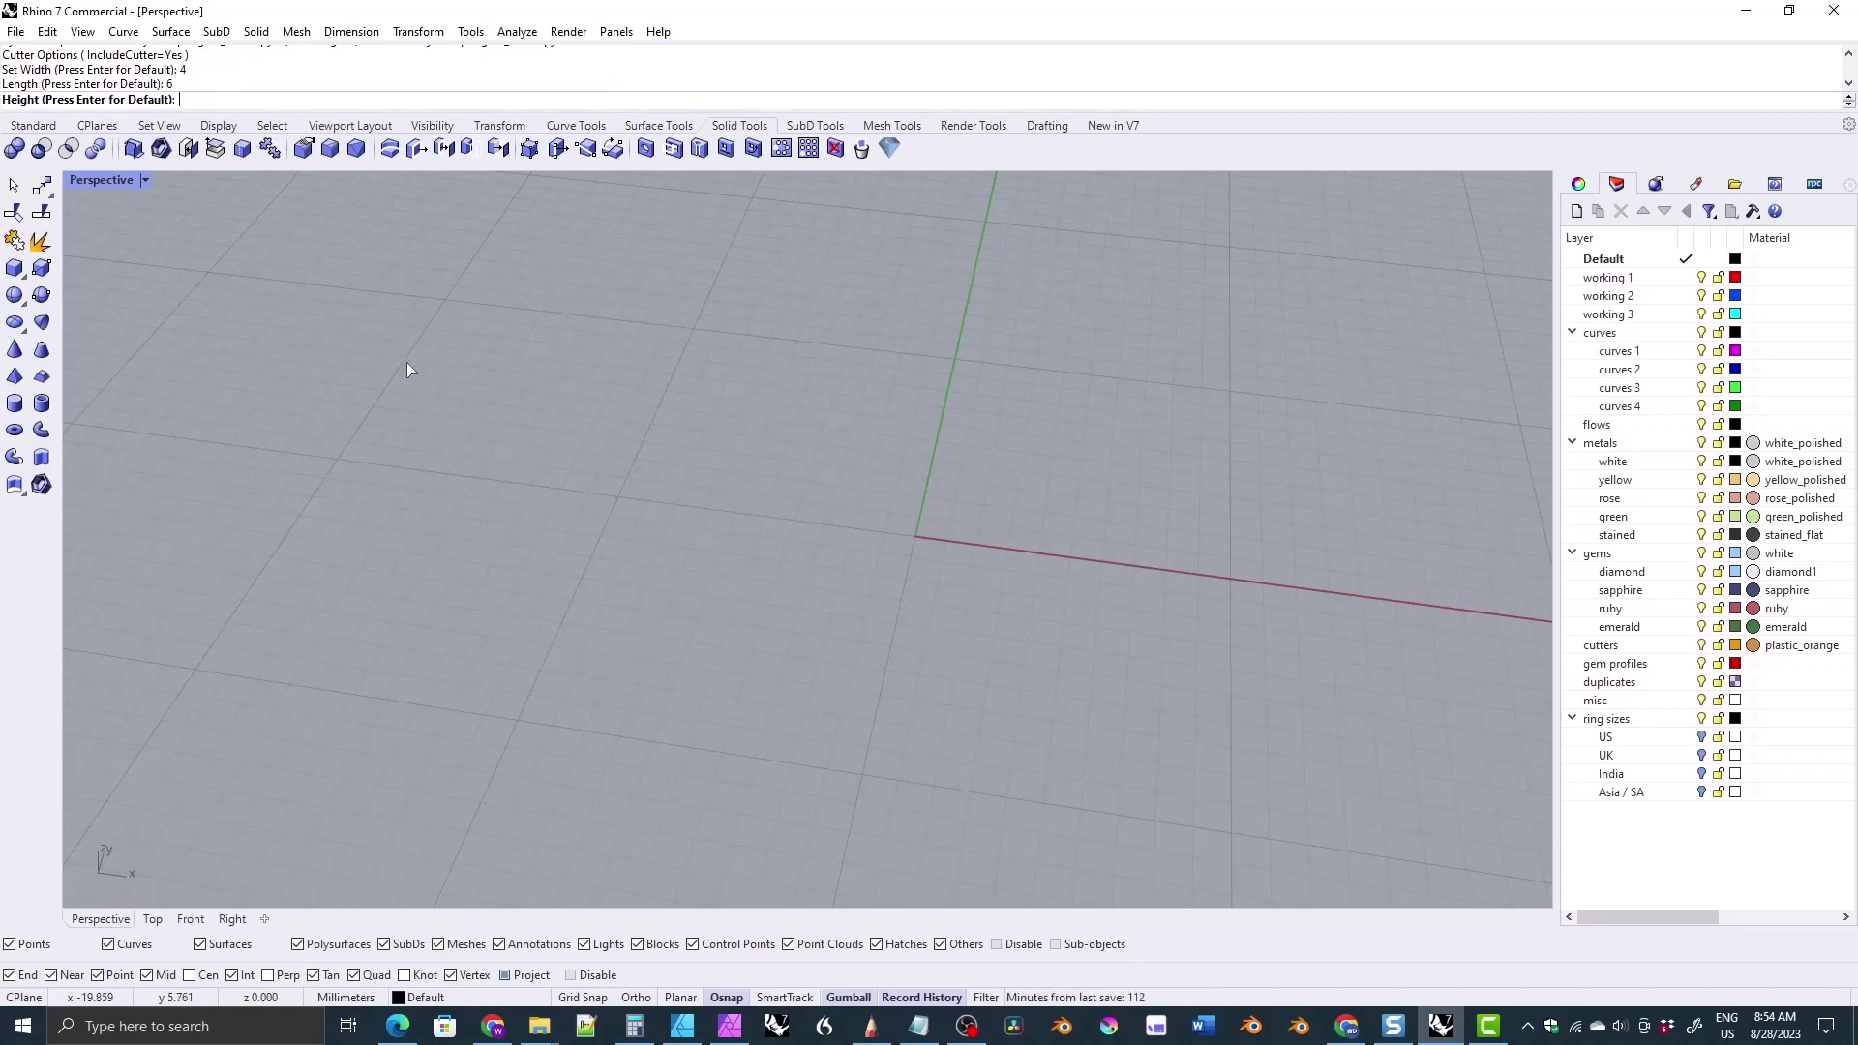
key("Return")
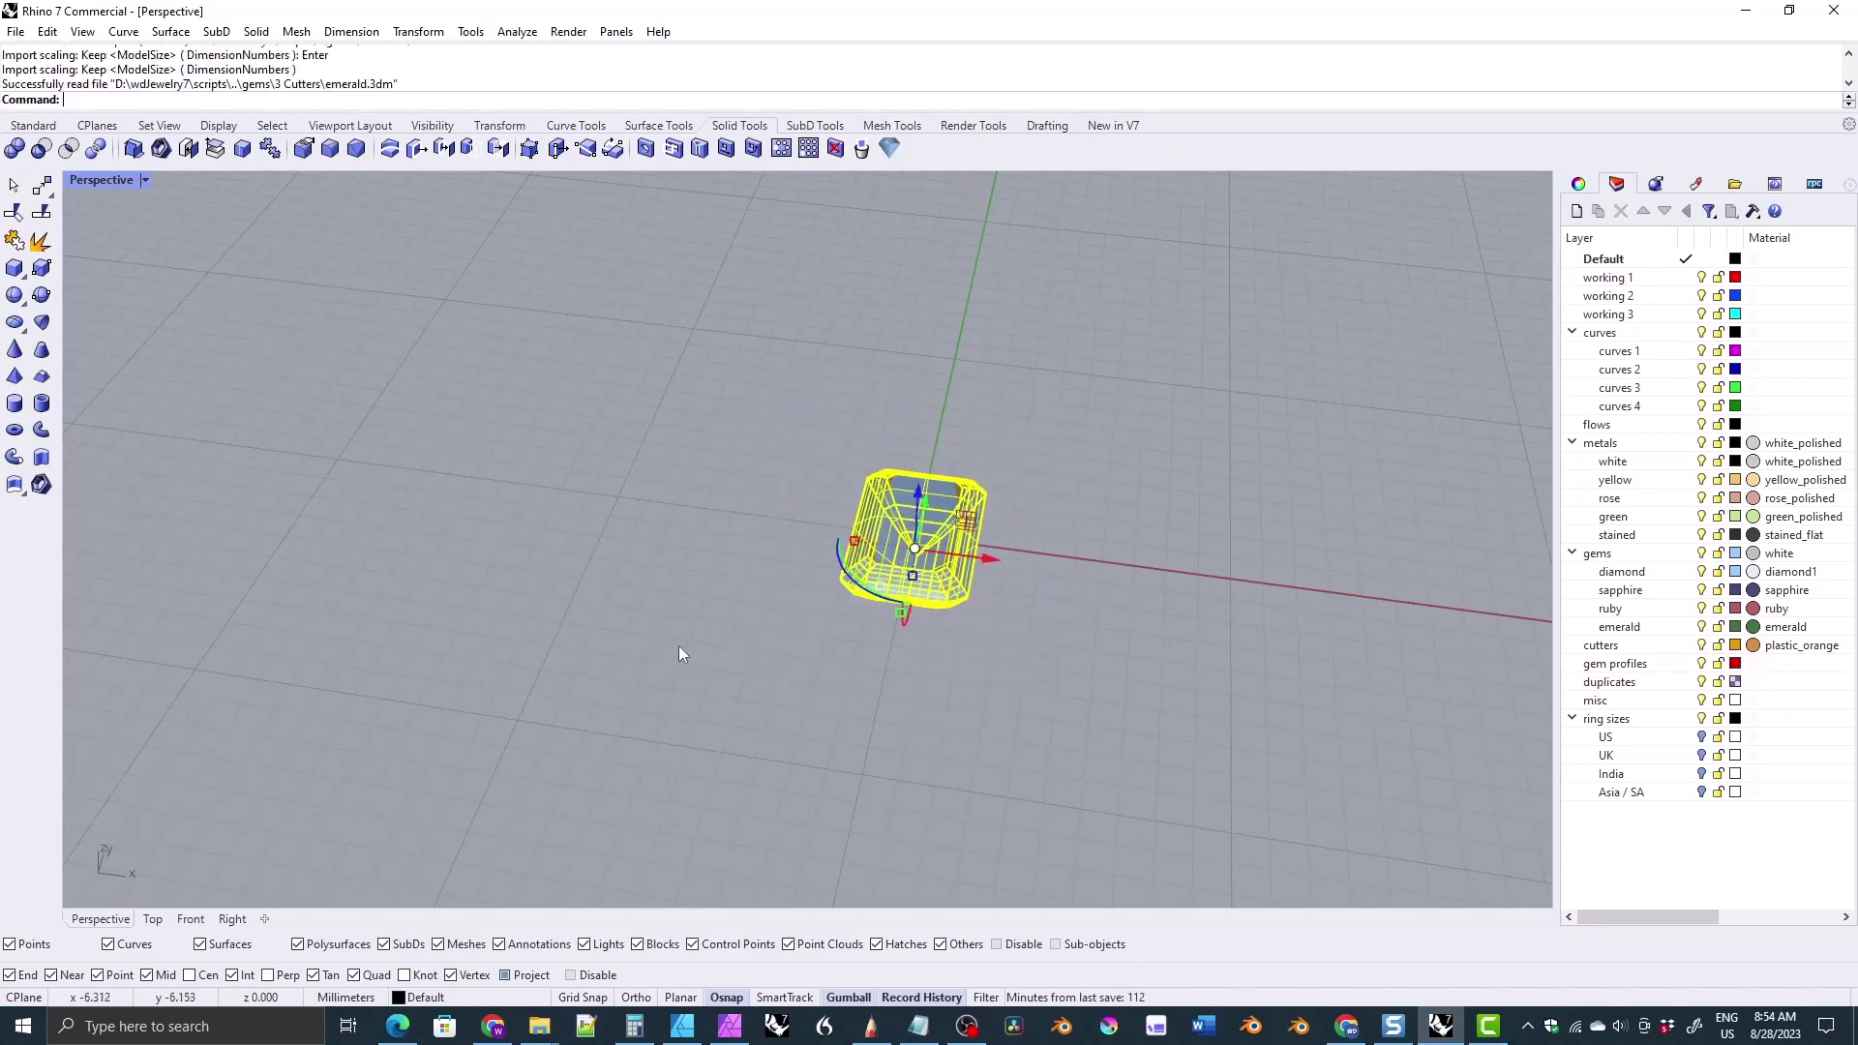
right_click_drag(679, 648, 815, 579)
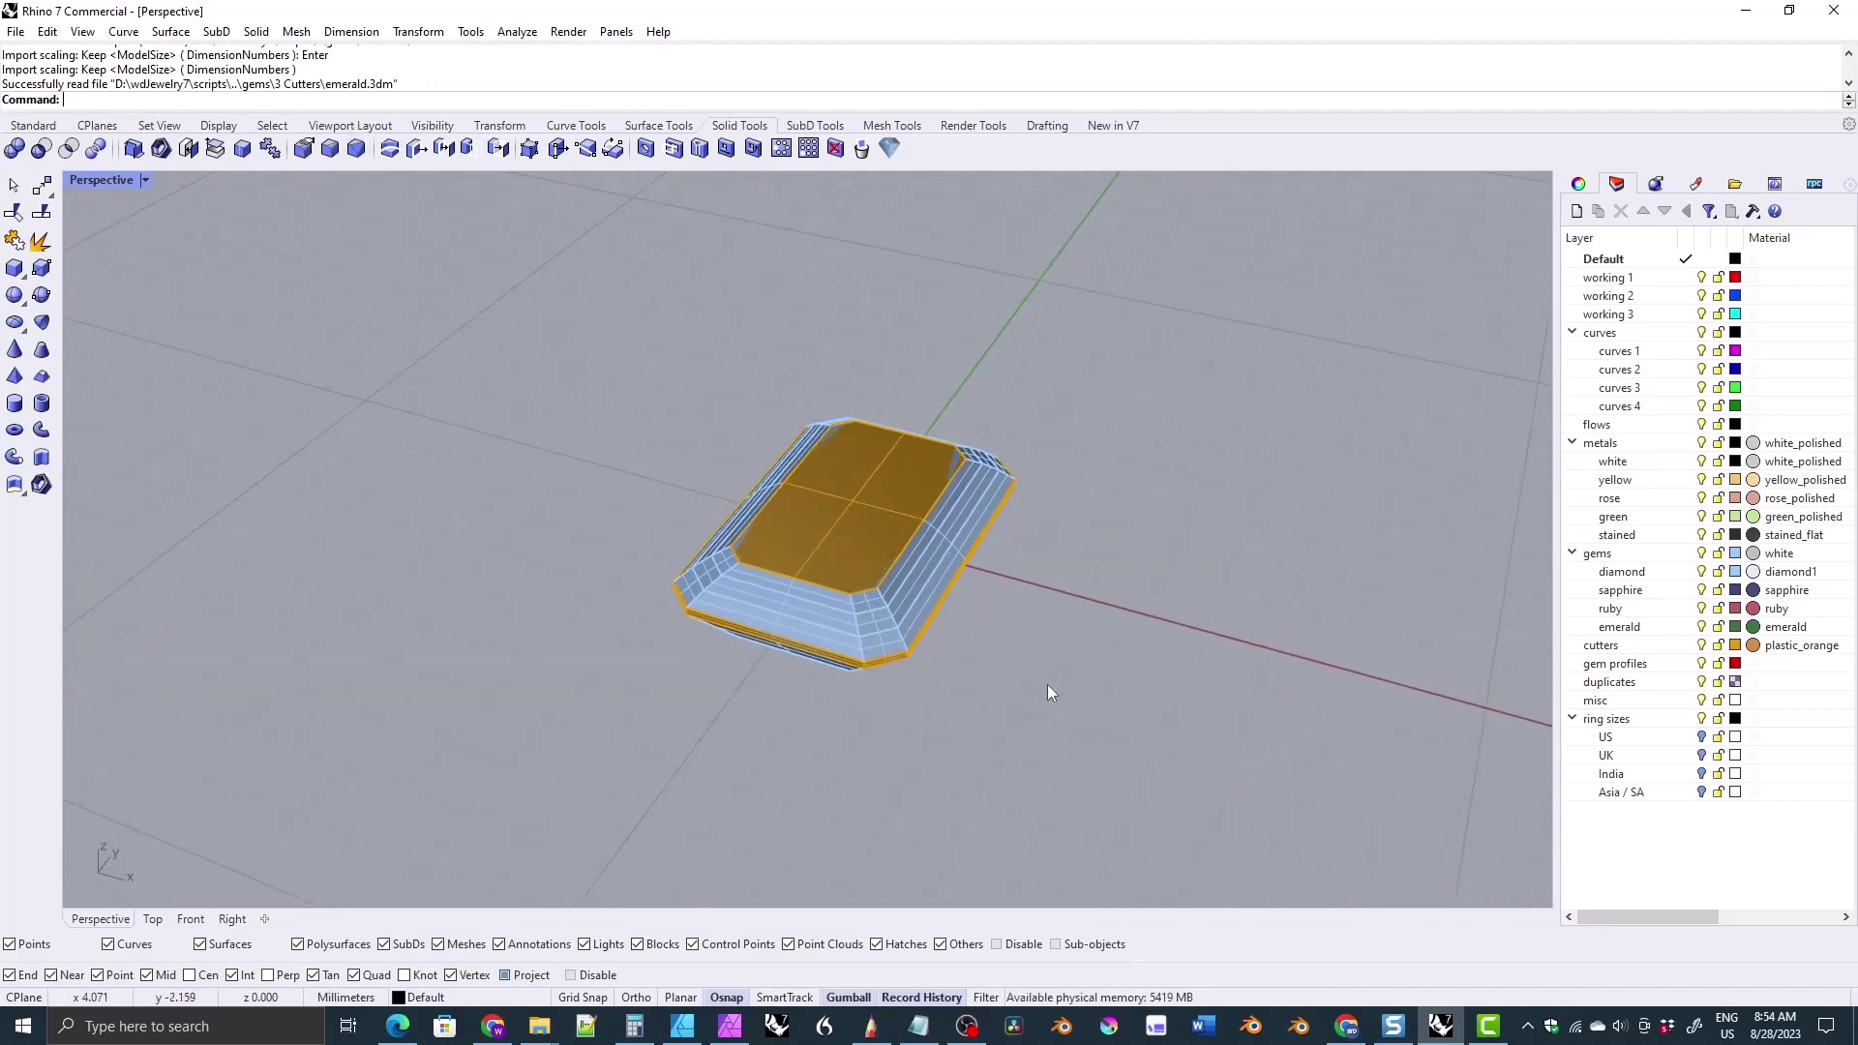
left_click_drag(1140, 787, 668, 368)
key("Delete")
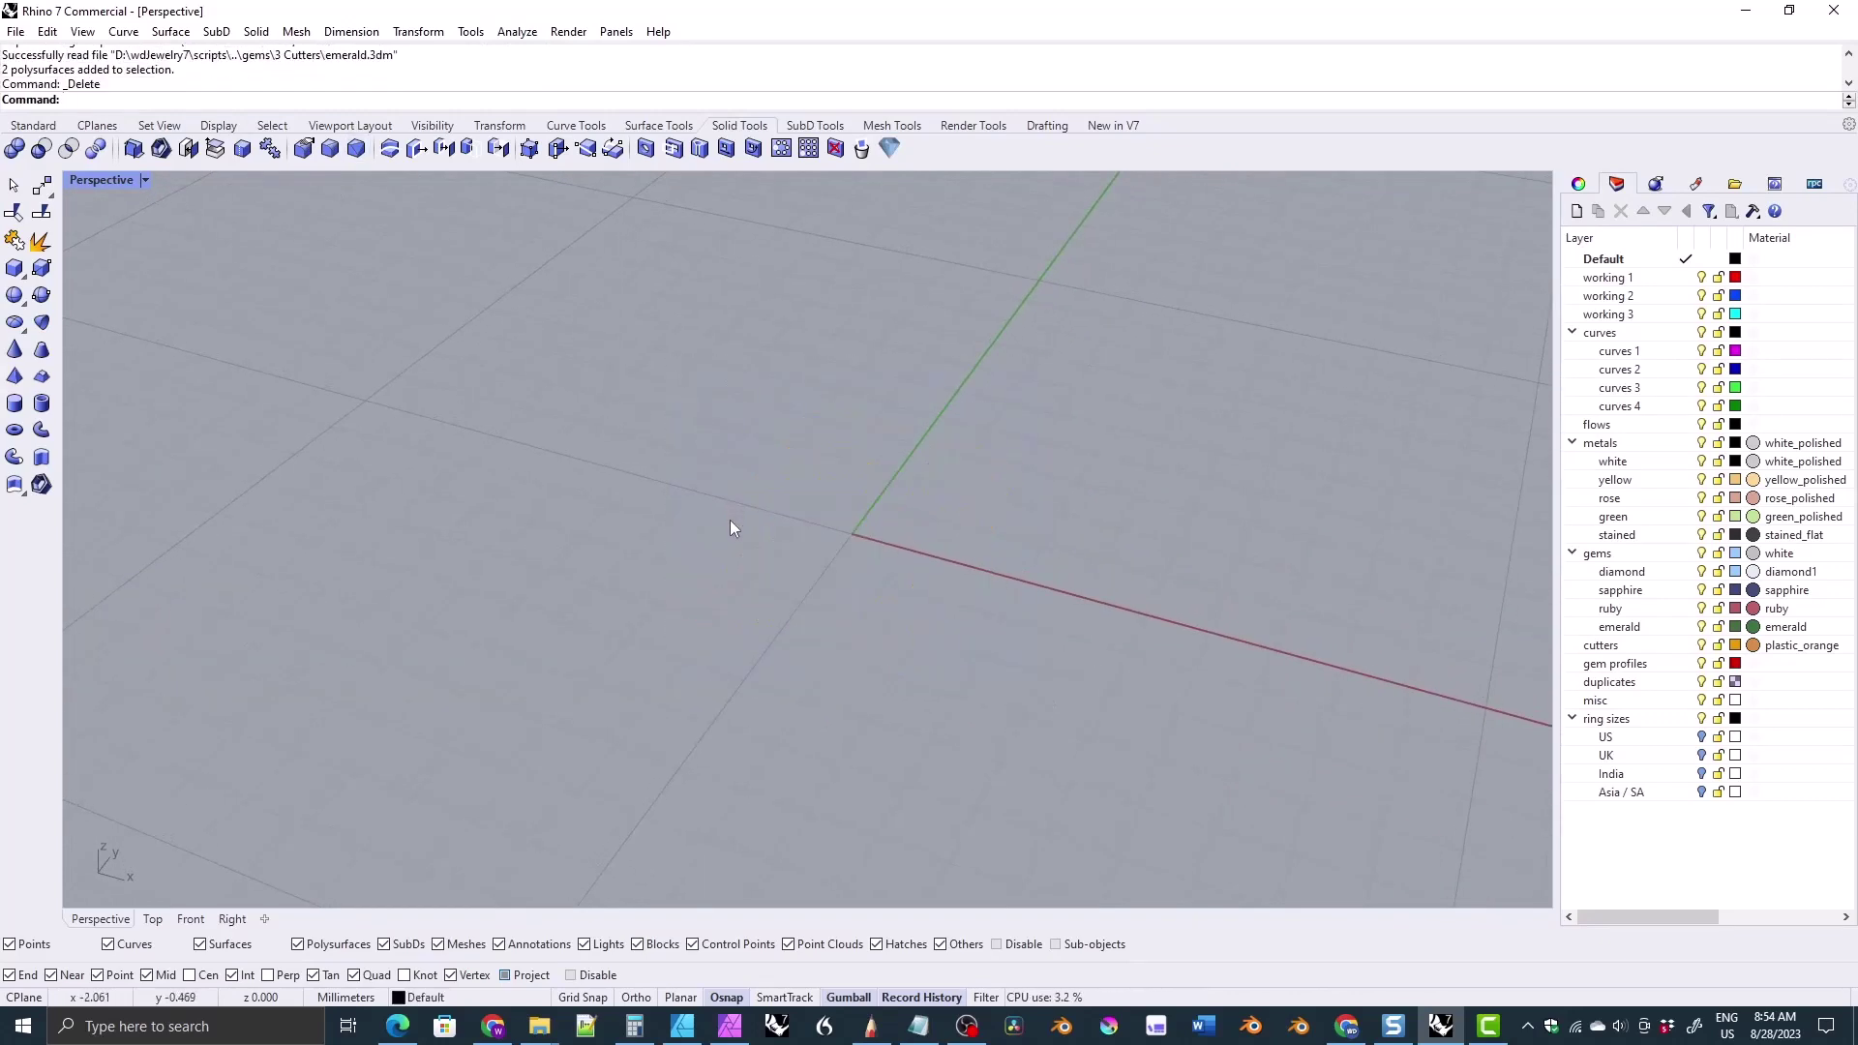